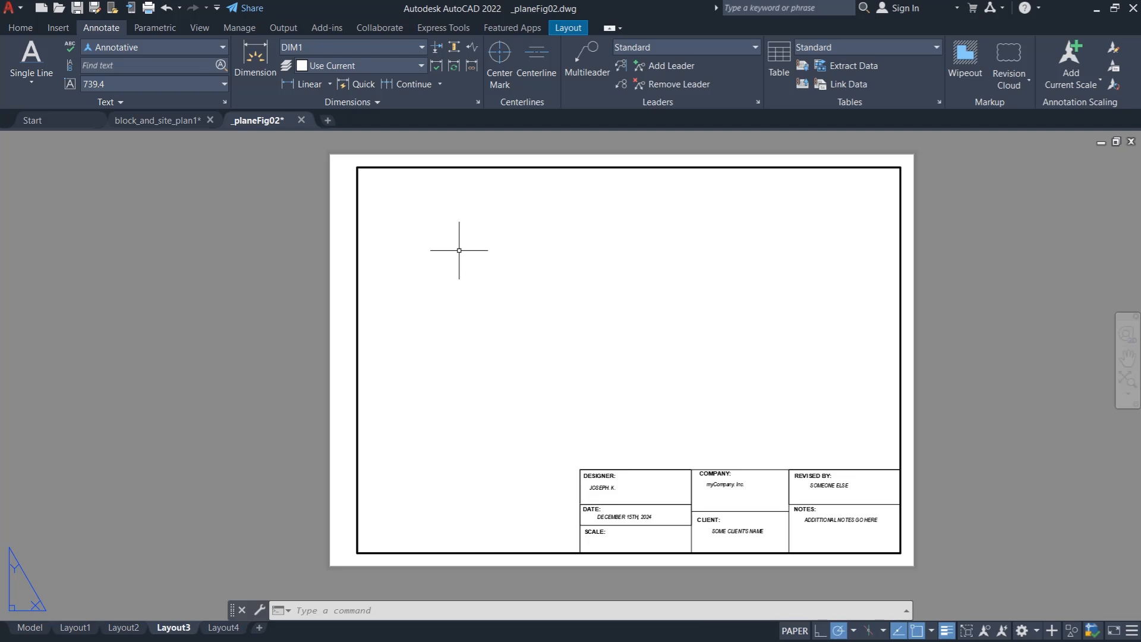
- Compare the part drawings in model space with the title-block sheet in Layout3
{"action": "left_click", "coordinate": [29, 628]}
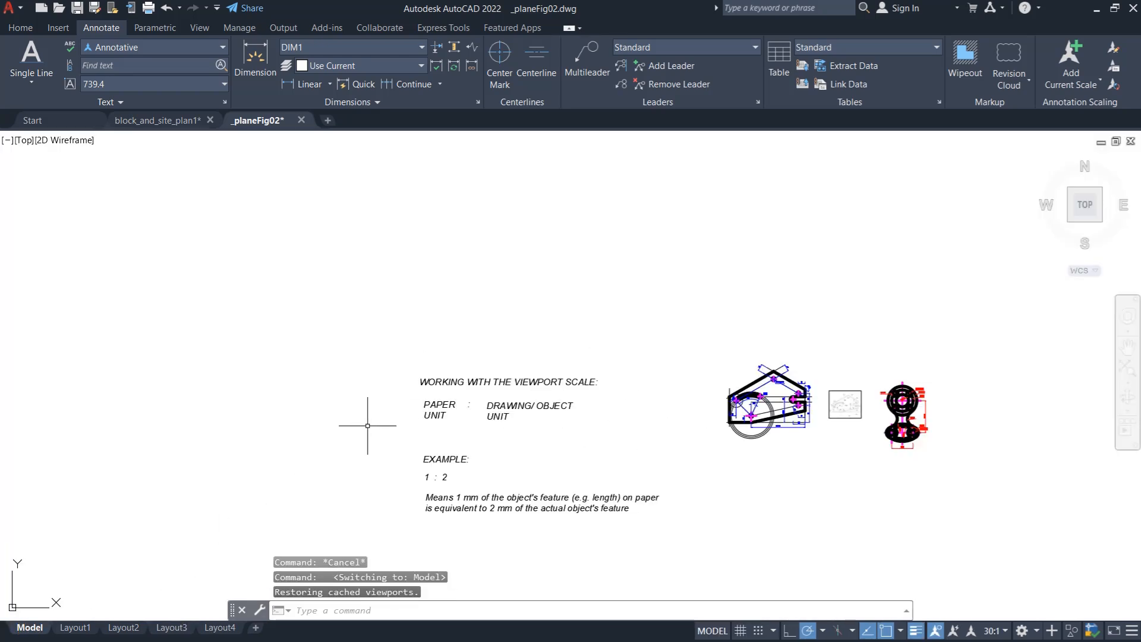
{"action": "left_click", "coordinate": [172, 627]}
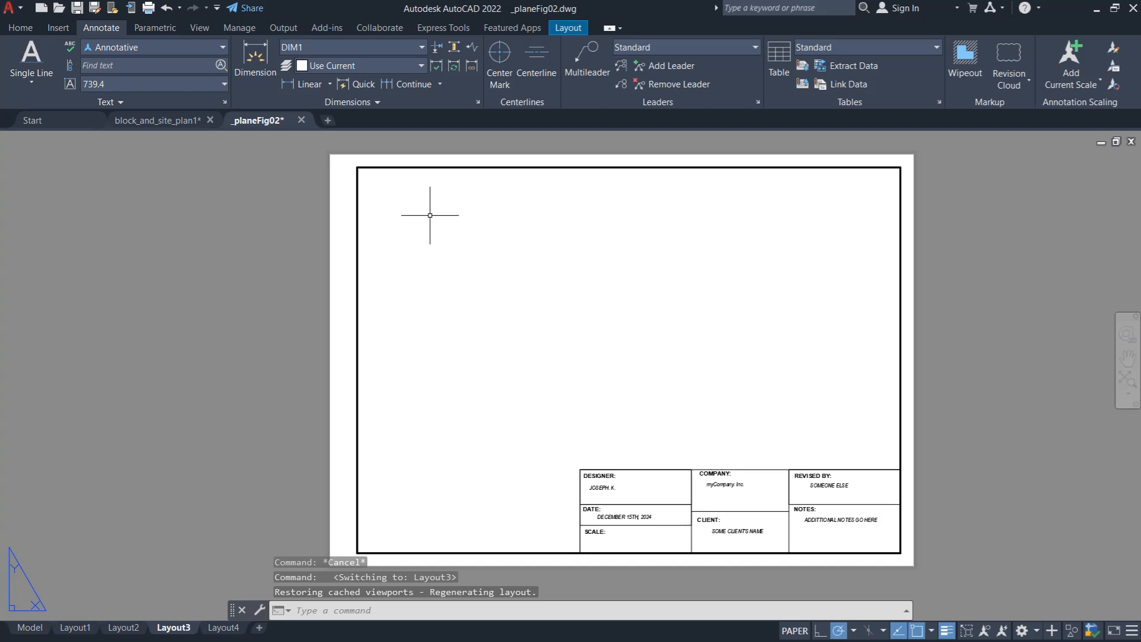
{"action": "left_click", "coordinate": [28, 628]}
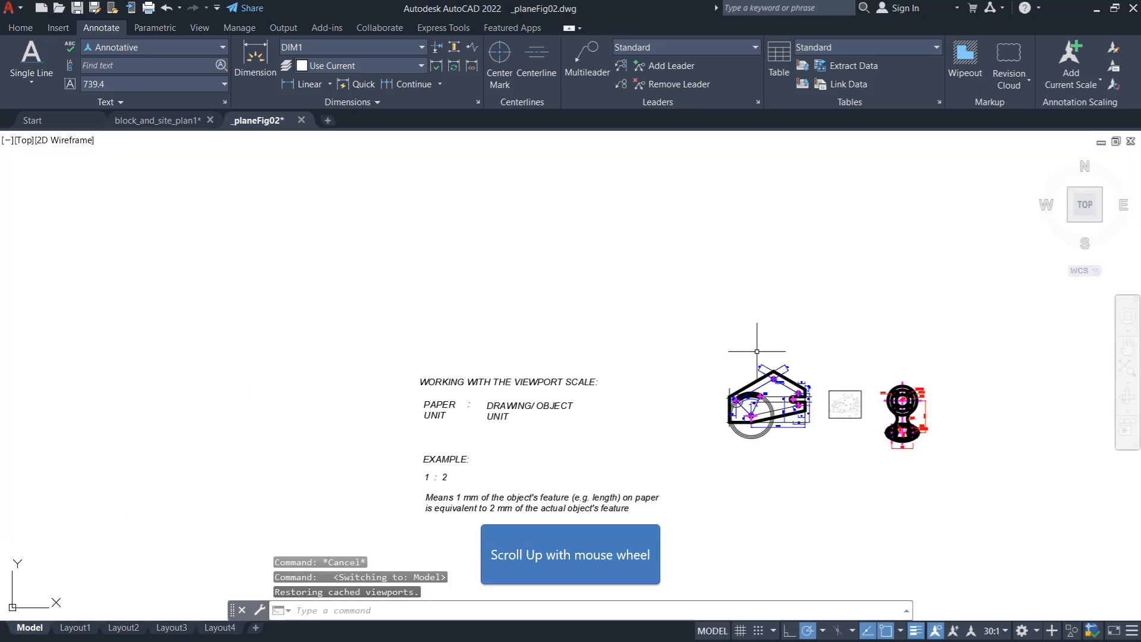
{"action": "scroll", "coordinate": [941, 400], "scroll_direction": "up", "scroll_amount": 4}
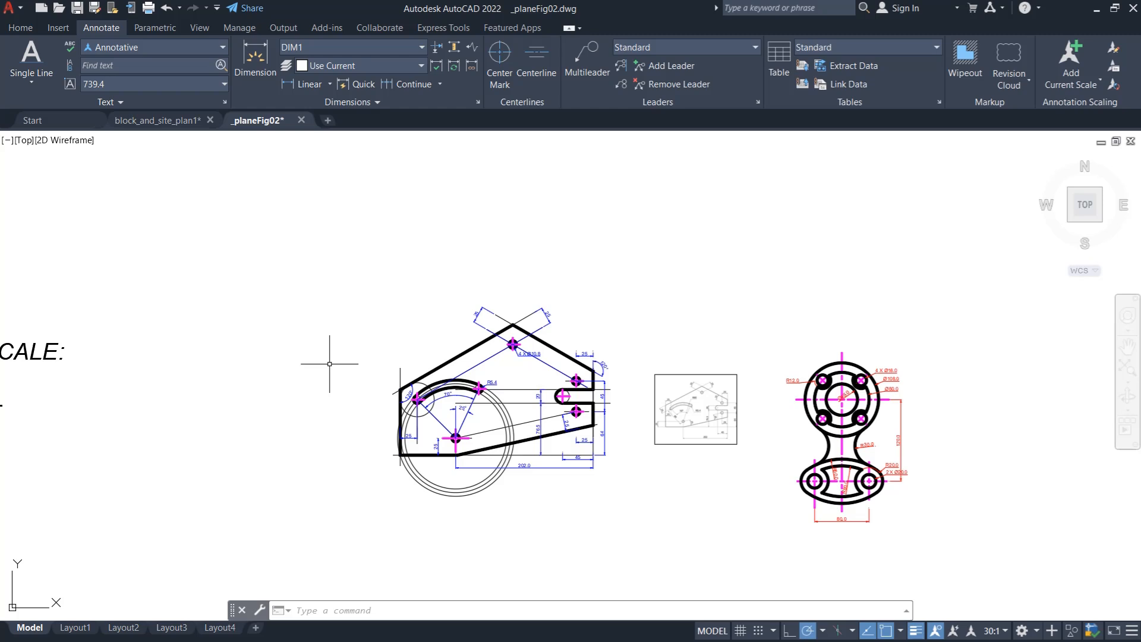
{"action": "left_click", "coordinate": [171, 628]}
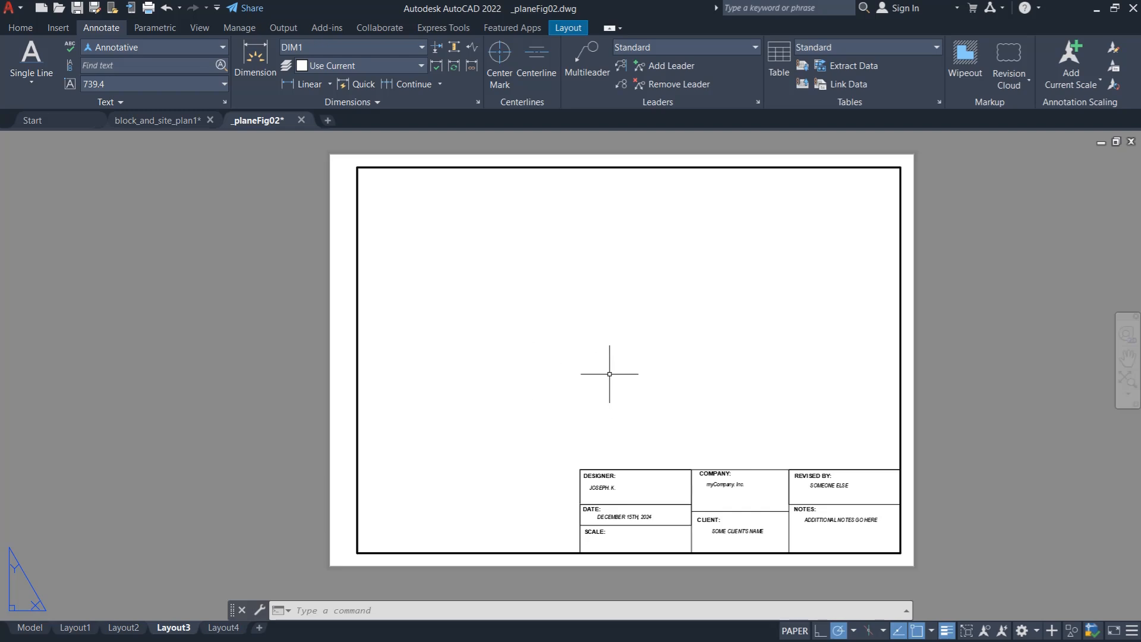
- Review the plotter, paper size, plot scale and orientation in Layout3's page setup, and leave it without making changes
{"action": "left_click", "coordinate": [569, 28]}
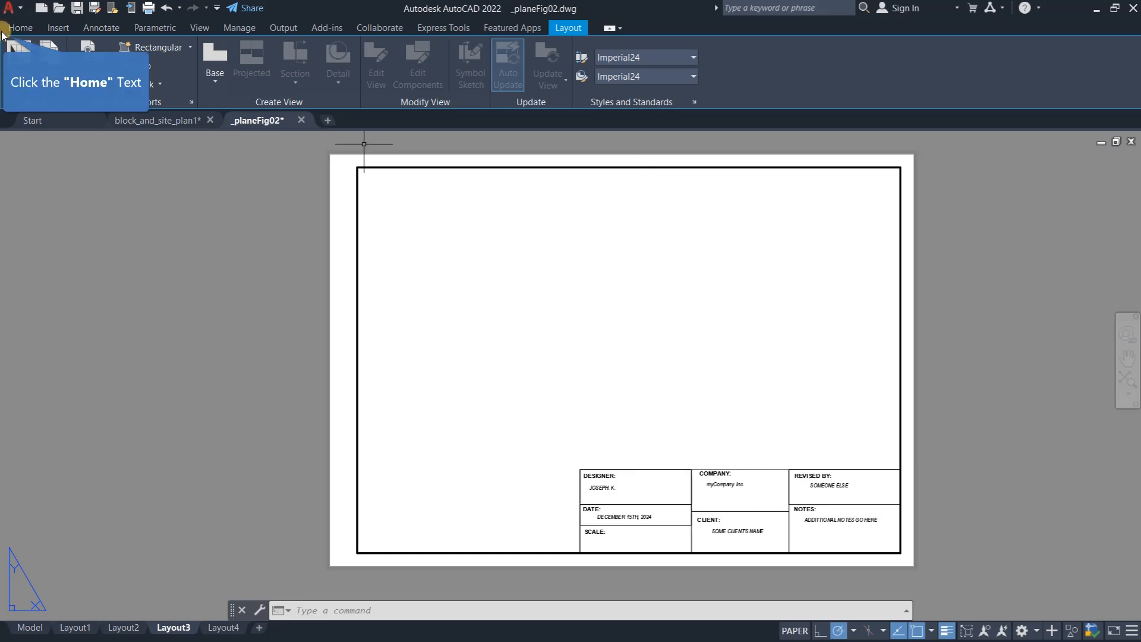
{"action": "left_click", "coordinate": [21, 27]}
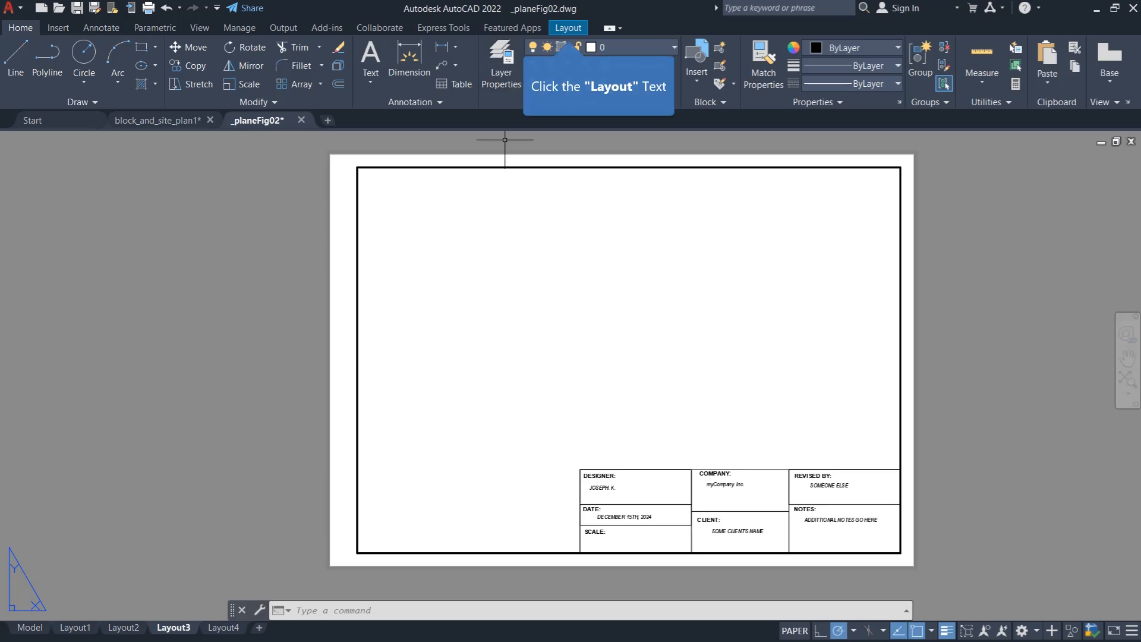
{"action": "left_click", "coordinate": [569, 30]}
{"action": "left_click", "coordinate": [50, 60]}
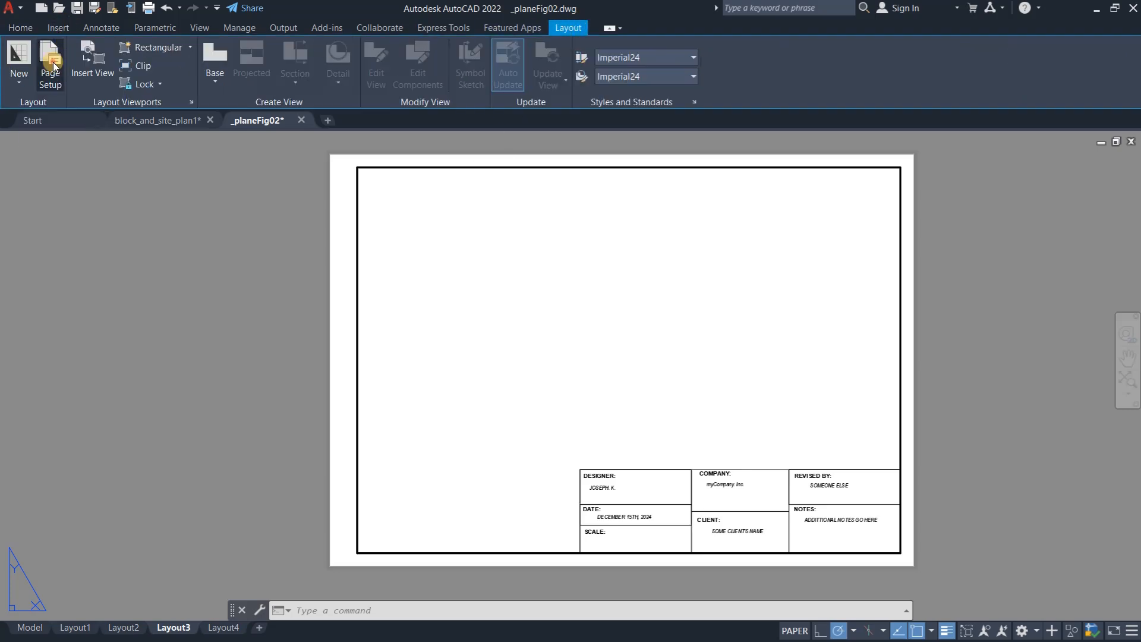
{"action": "left_click", "coordinate": [680, 302]}
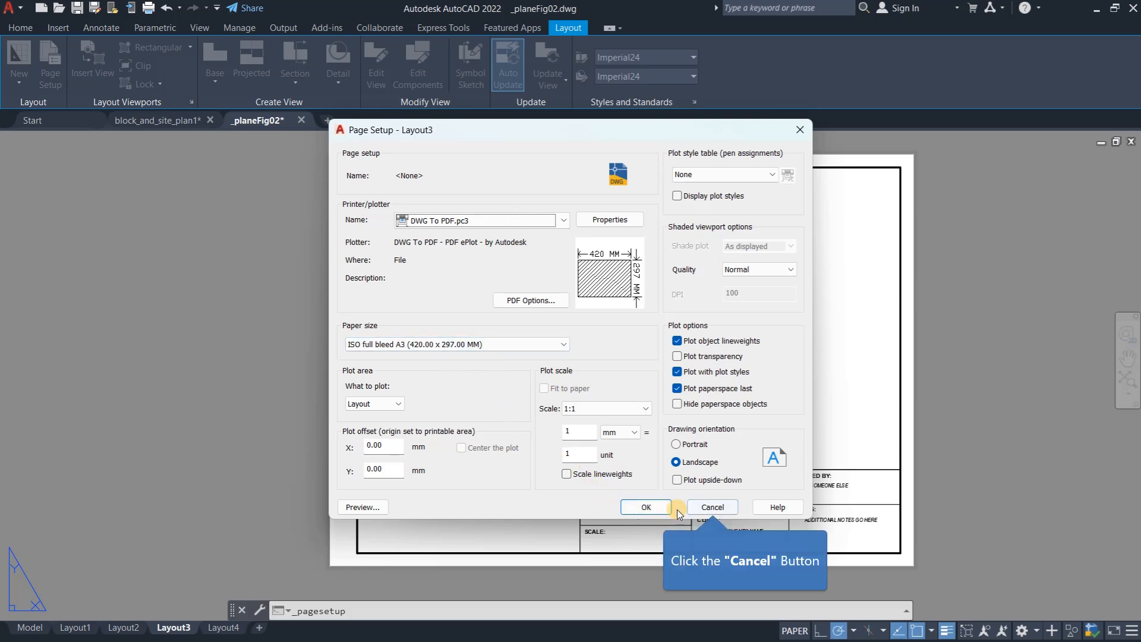
{"action": "left_click", "coordinate": [716, 508]}
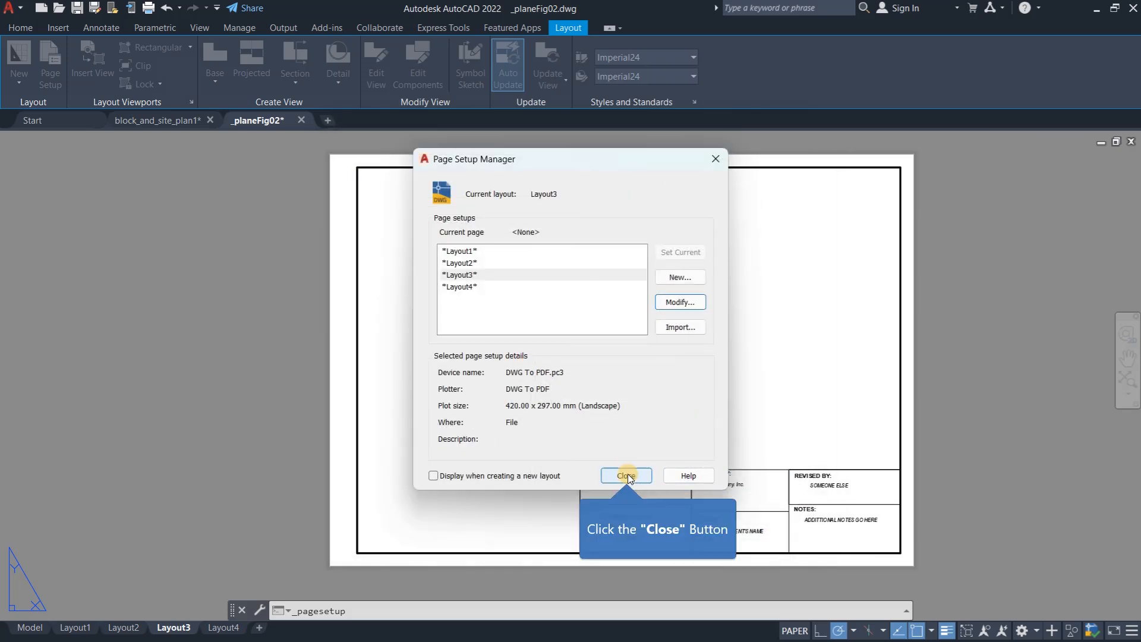
{"action": "left_click", "coordinate": [626, 475]}
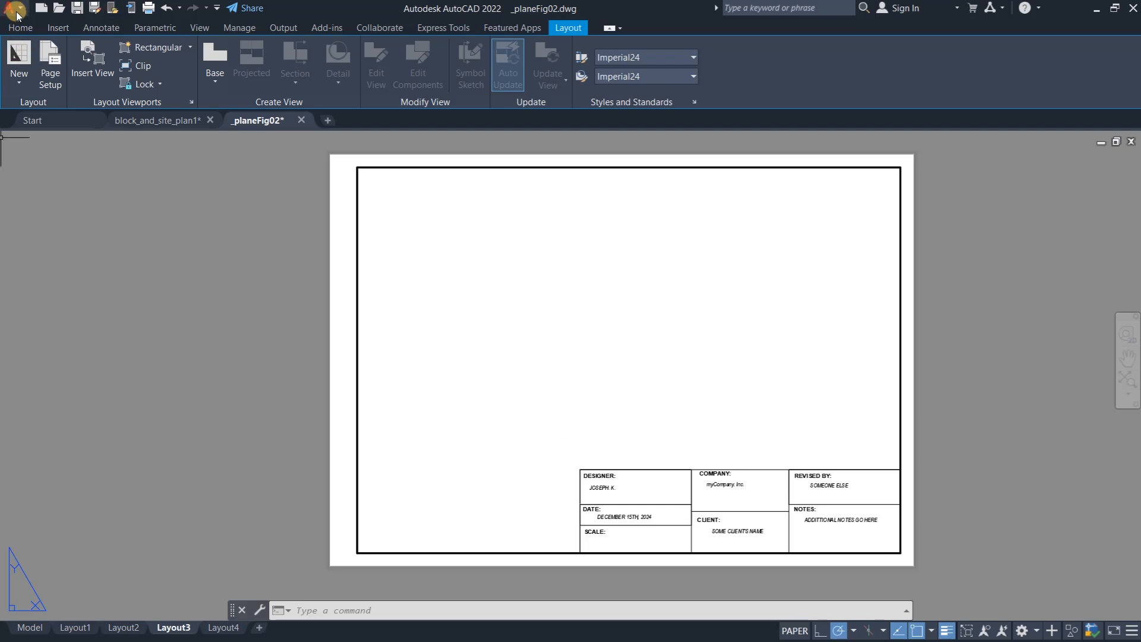
- Read the viewport scale note on paper unit versus drawing unit in model space, and return to Layout3
{"action": "left_click", "coordinate": [36, 626]}
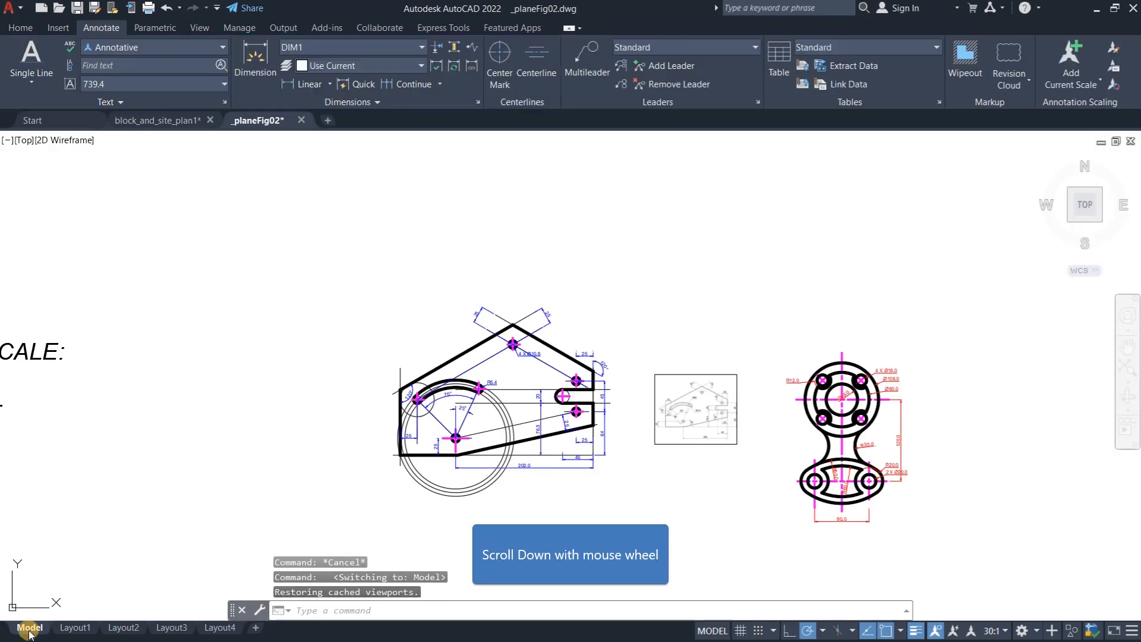
{"action": "scroll", "coordinate": [723, 306], "scroll_direction": "down", "scroll_amount": 4}
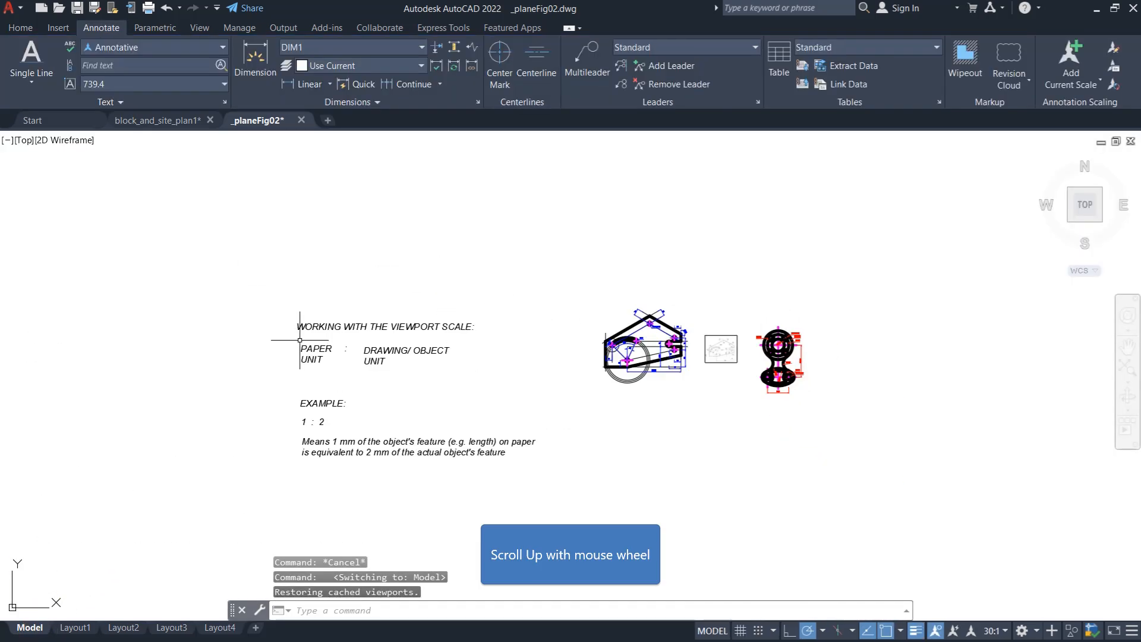
{"action": "scroll", "coordinate": [313, 342], "scroll_direction": "up", "scroll_amount": 6}
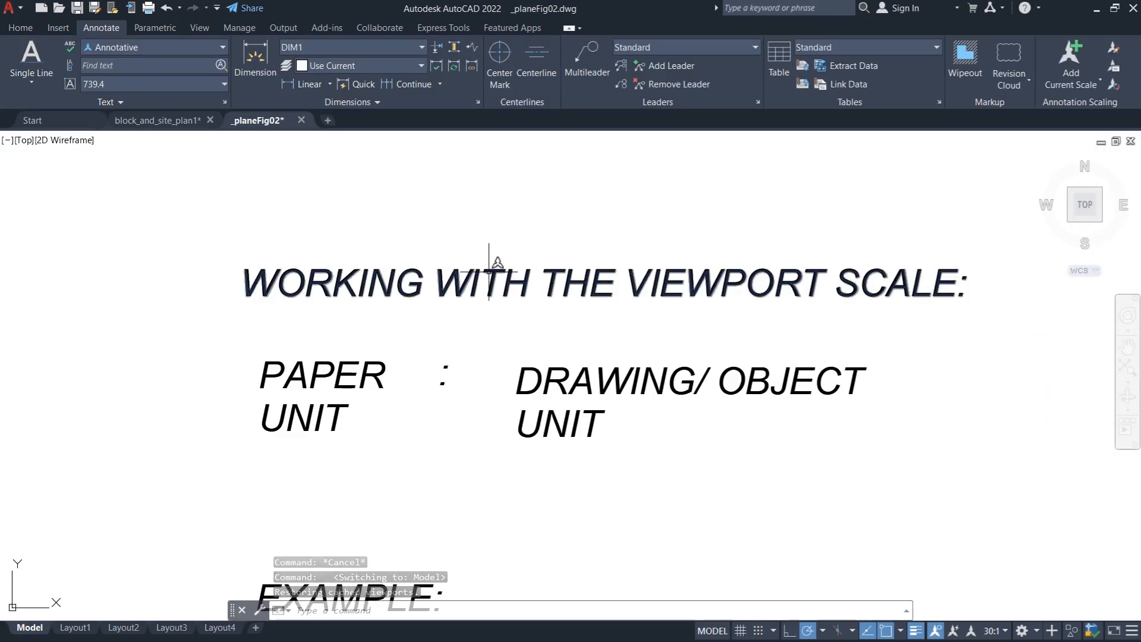
{"action": "scroll", "coordinate": [487, 261], "scroll_direction": "down", "scroll_amount": 2}
{"action": "scroll", "coordinate": [402, 366], "scroll_direction": "up", "scroll_amount": 2}
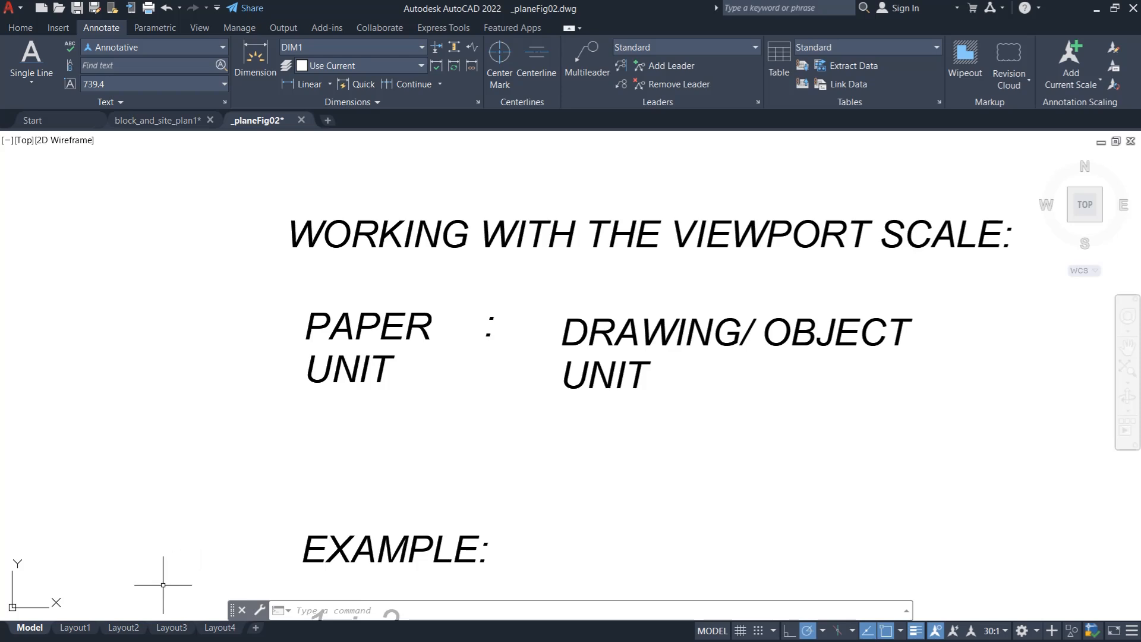
{"action": "left_click", "coordinate": [172, 628]}
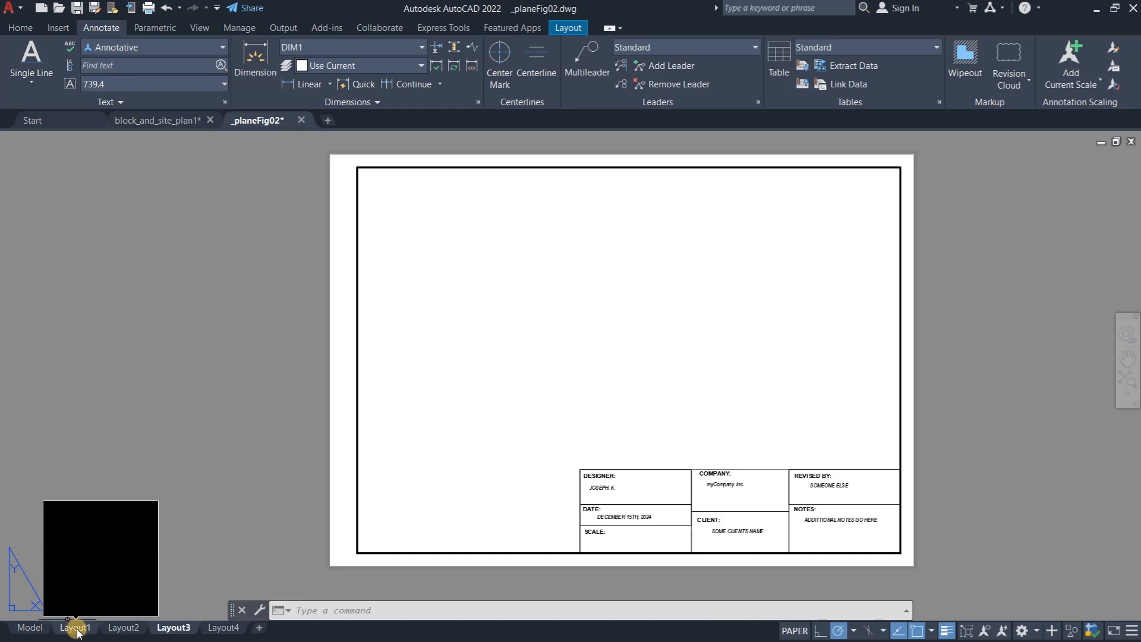
- Examine the dimensioned plate in model space alongside the paper unit to drawing unit note
{"action": "left_click", "coordinate": [30, 628]}
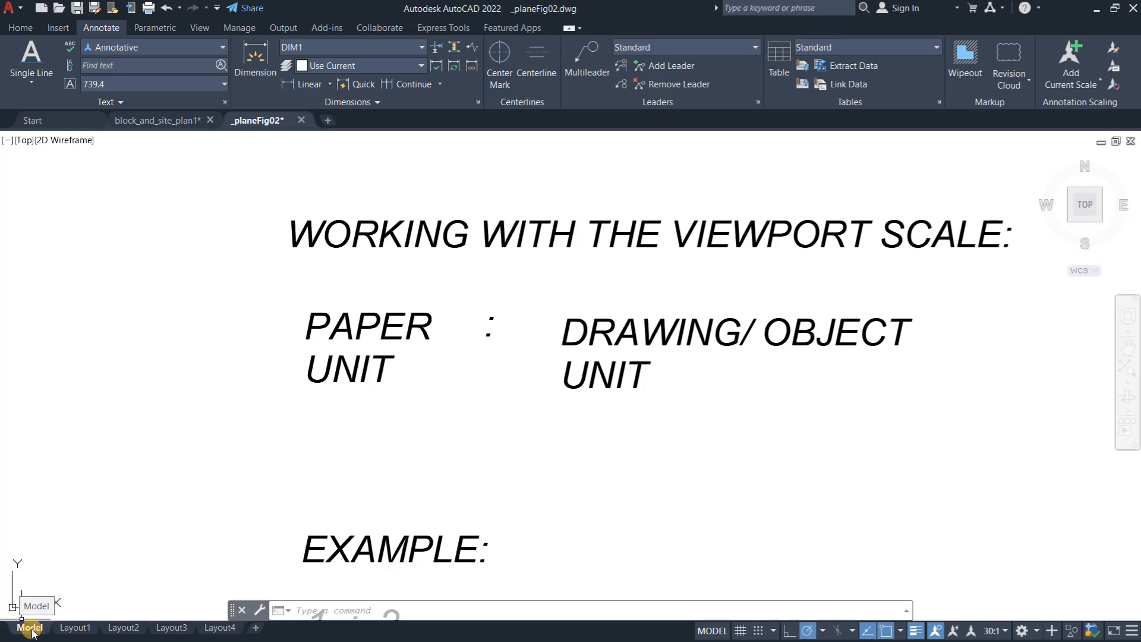
{"action": "scroll", "coordinate": [321, 497], "scroll_direction": "down", "scroll_amount": 10}
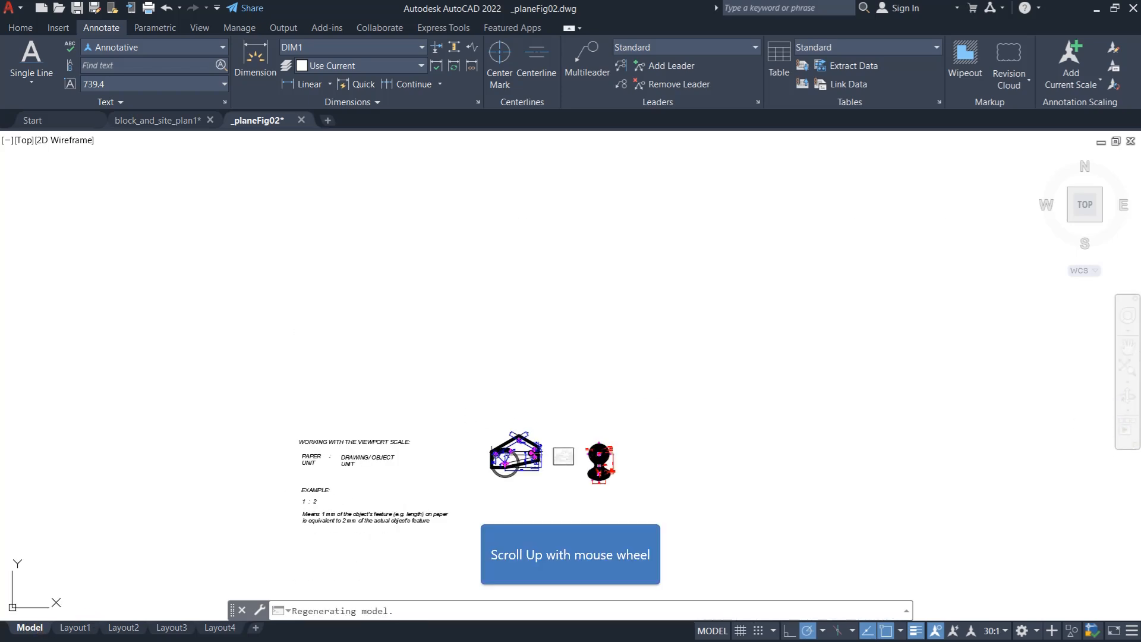
{"action": "scroll", "coordinate": [379, 463], "scroll_direction": "up", "scroll_amount": 8}
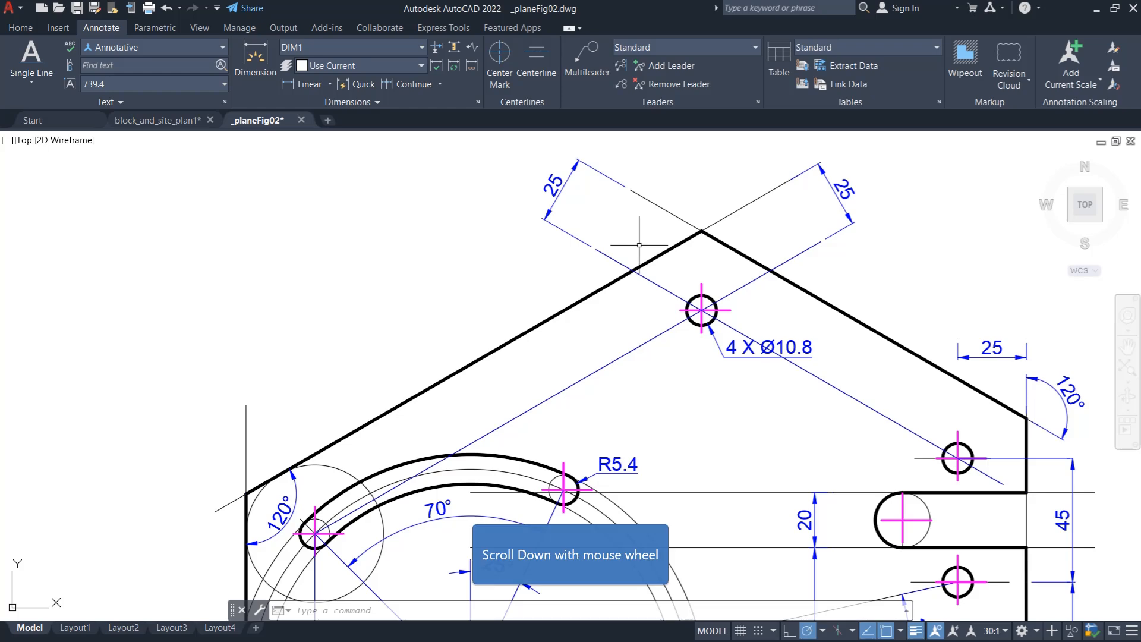
{"action": "scroll", "coordinate": [709, 315], "scroll_direction": "down", "scroll_amount": 8}
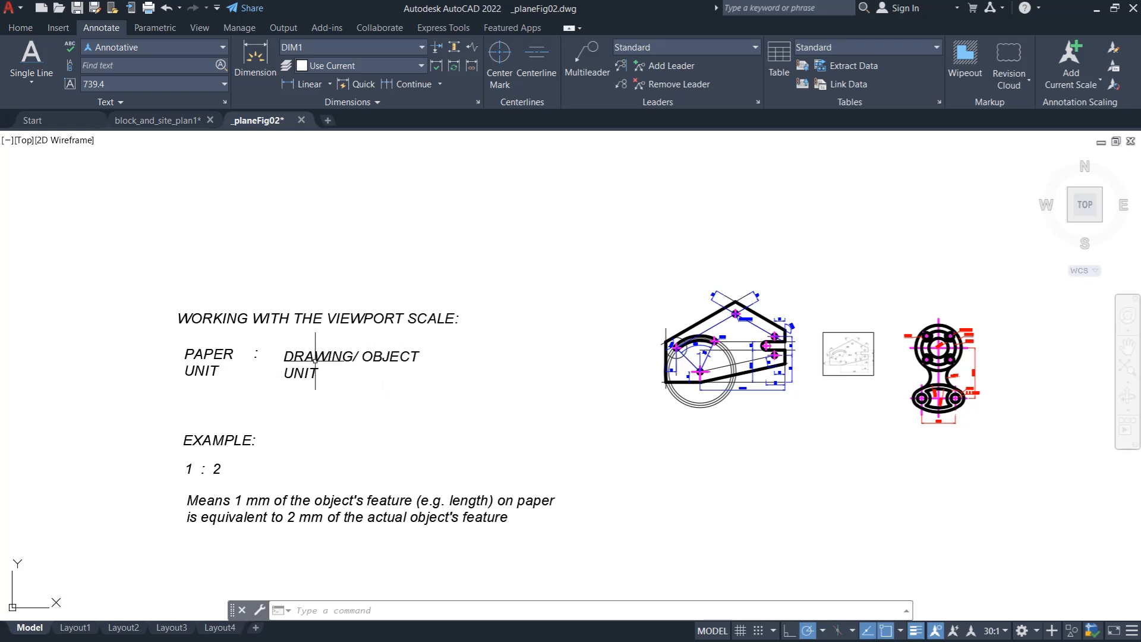
{"action": "scroll", "coordinate": [726, 299], "scroll_direction": "up", "scroll_amount": 2}
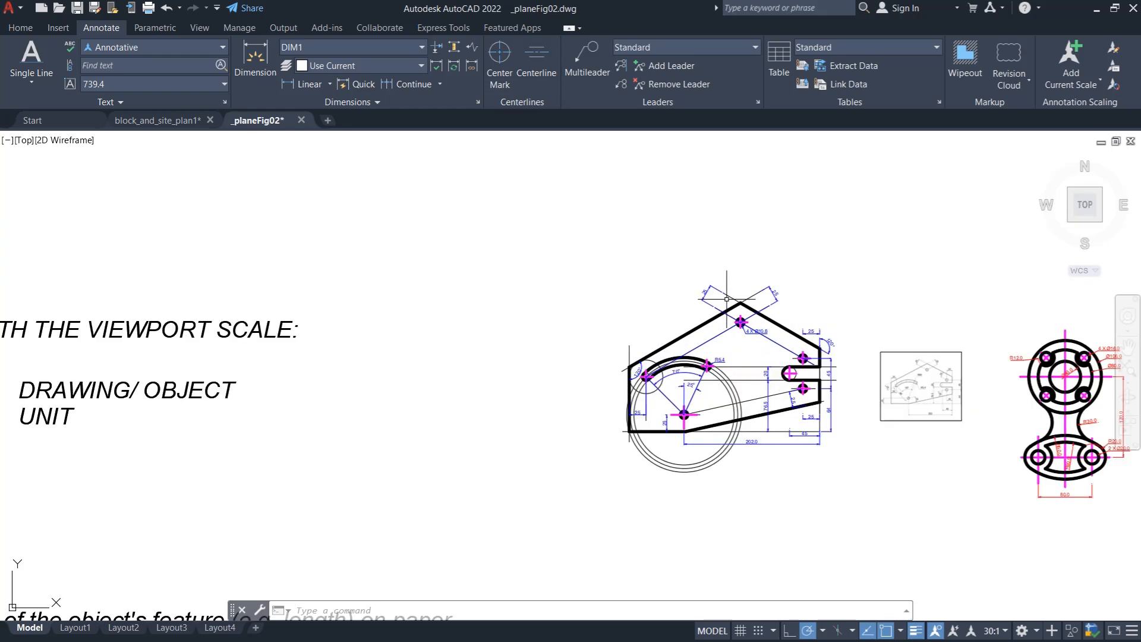
{"action": "scroll", "coordinate": [726, 299], "scroll_direction": "up", "scroll_amount": 4}
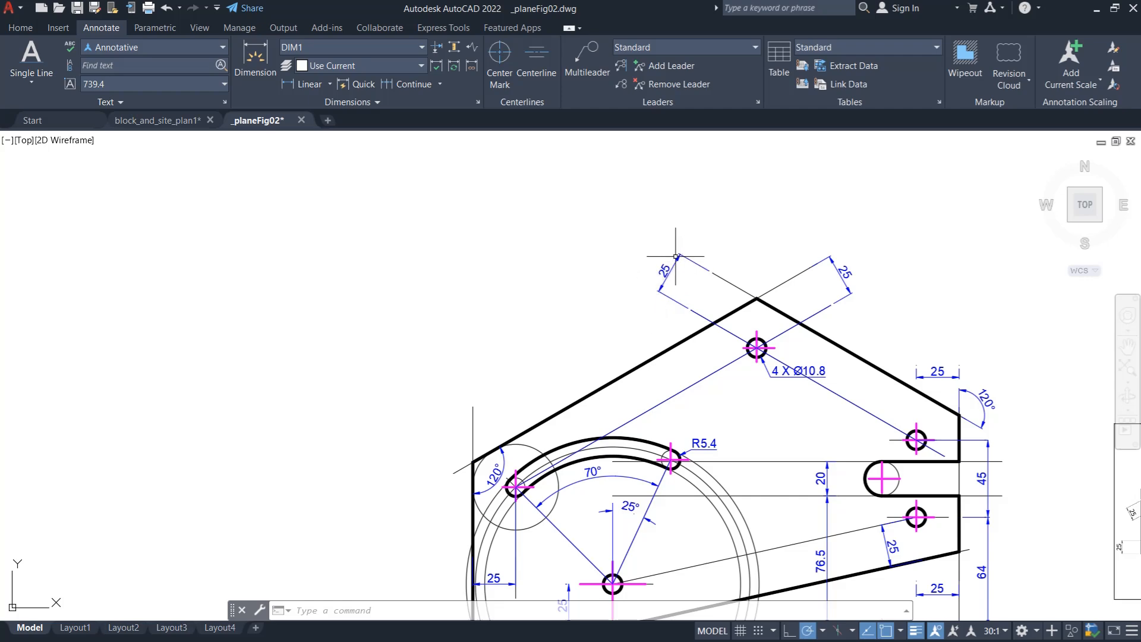
{"action": "scroll", "coordinate": [809, 343], "scroll_direction": "down", "scroll_amount": 4}
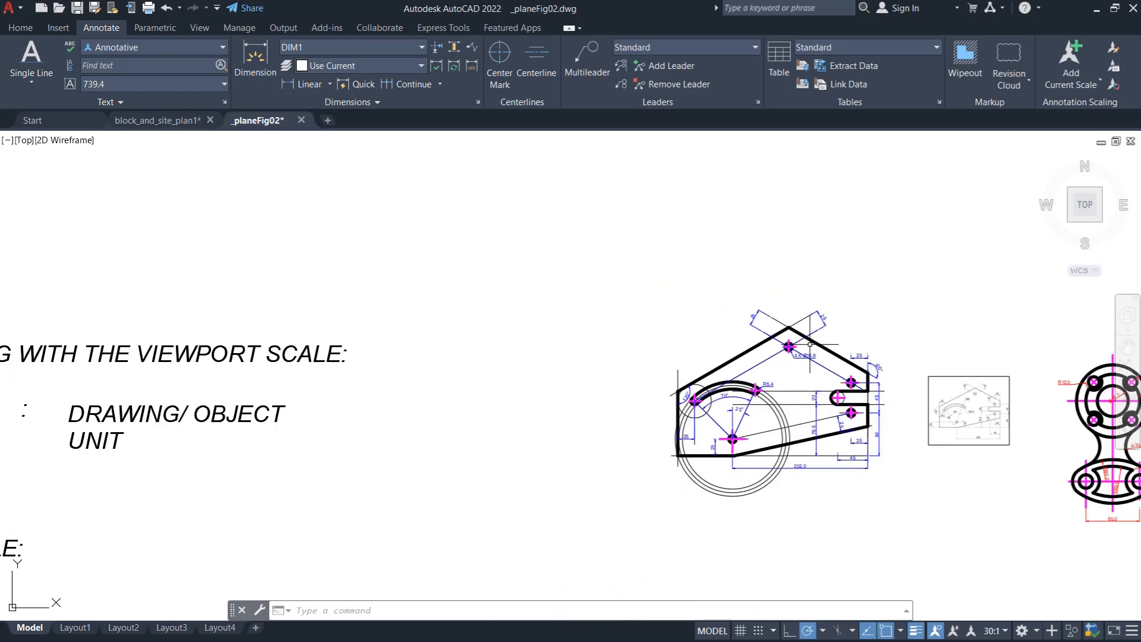
{"action": "scroll", "coordinate": [509, 382], "scroll_direction": "down", "scroll_amount": 2}
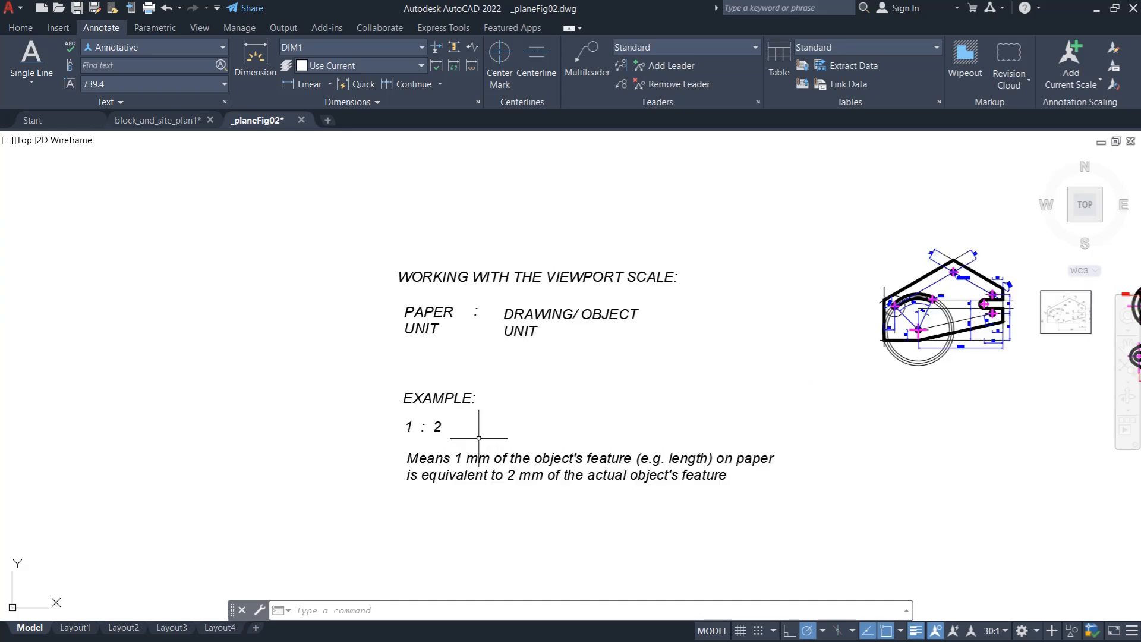
- Read the 1:2 scale example in model space and inspect the two dimensioned part drawings
{"action": "scroll", "coordinate": [480, 448], "scroll_direction": "up", "scroll_amount": 2}
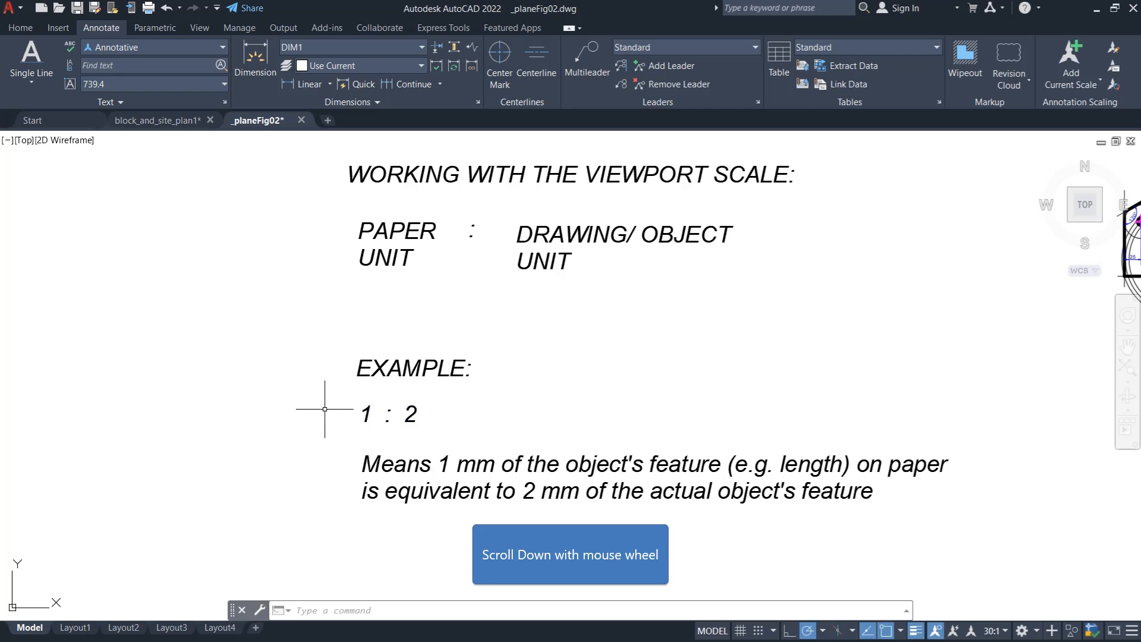
{"action": "scroll", "coordinate": [326, 405], "scroll_direction": "down", "scroll_amount": 2}
{"action": "scroll", "coordinate": [326, 395], "scroll_direction": "down", "scroll_amount": 2}
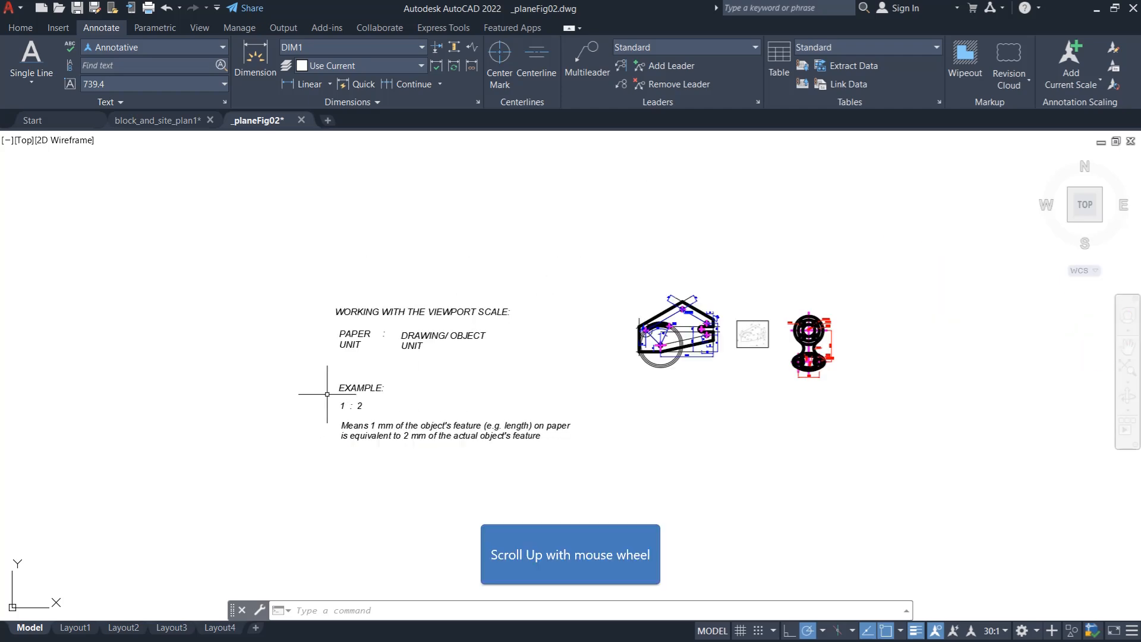
{"action": "scroll", "coordinate": [717, 332], "scroll_direction": "up", "scroll_amount": 2}
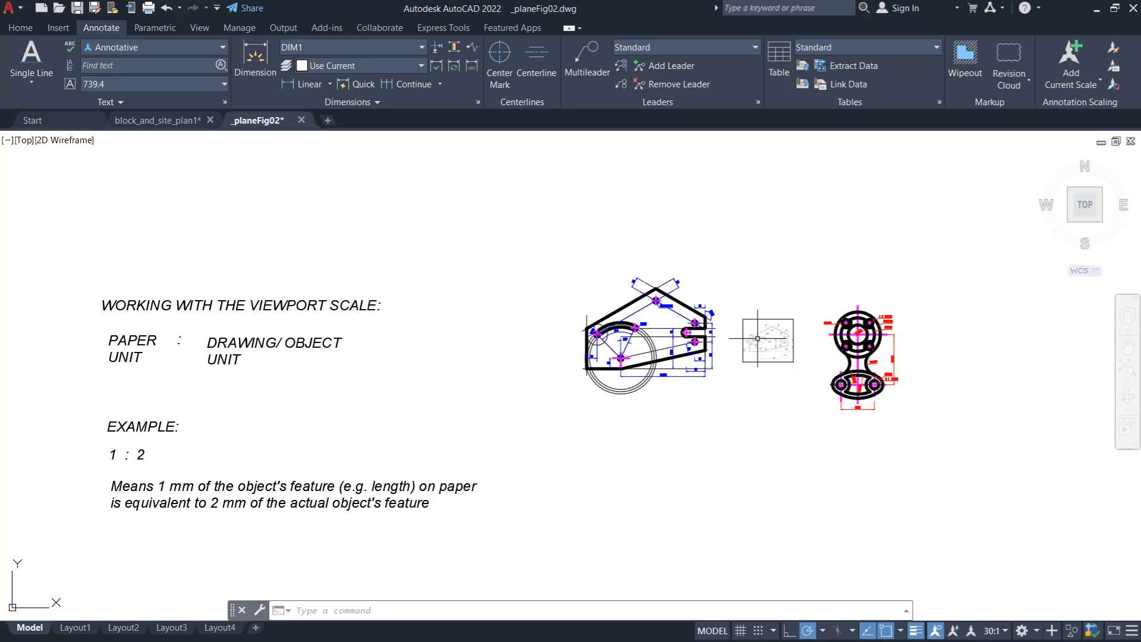
{"action": "scroll", "coordinate": [748, 323], "scroll_direction": "up", "scroll_amount": 3}
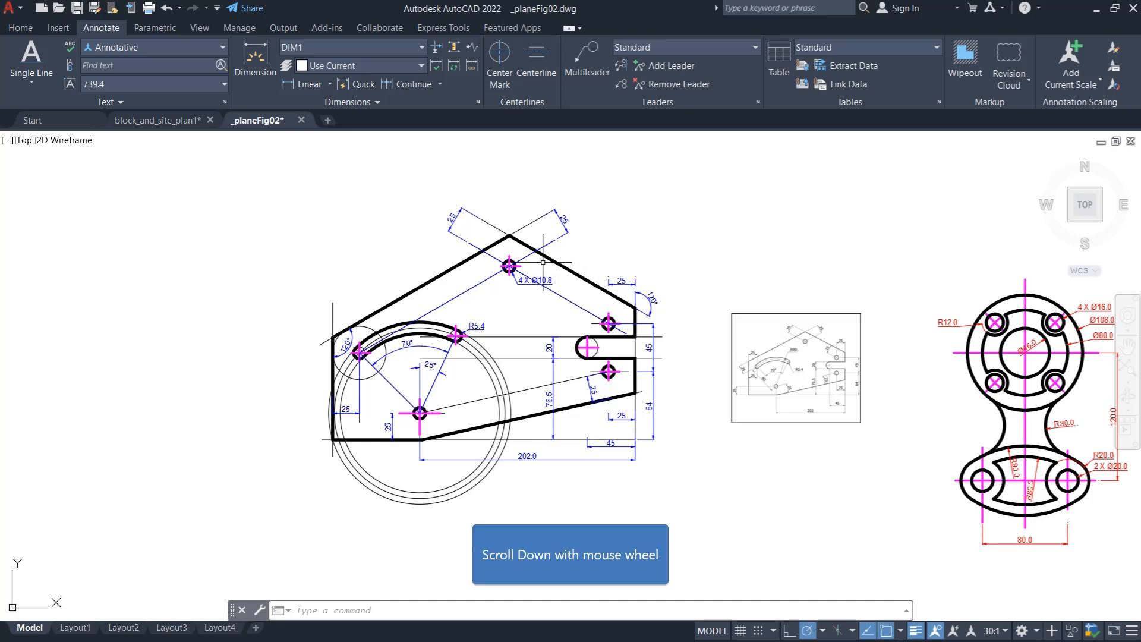
{"action": "scroll", "coordinate": [709, 277], "scroll_direction": "down", "scroll_amount": 3}
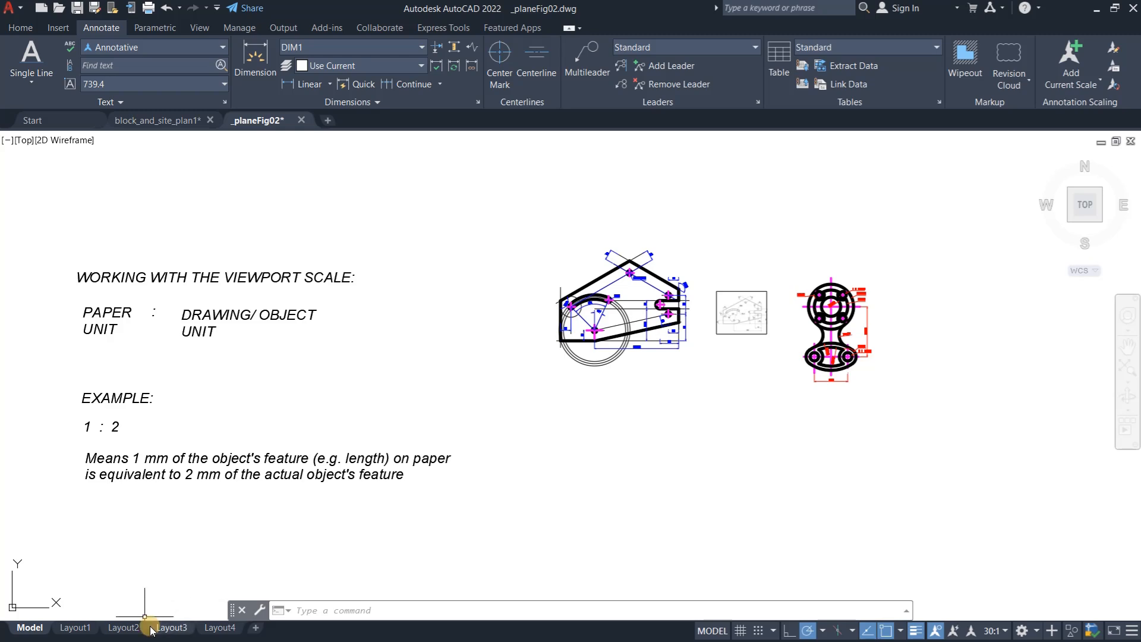
- Create a rectangular viewport on Layout3 inside the upper-left of the sheet border, with its lower-right corner at about 187, 79 above the title block
{"action": "left_click", "coordinate": [171, 627]}
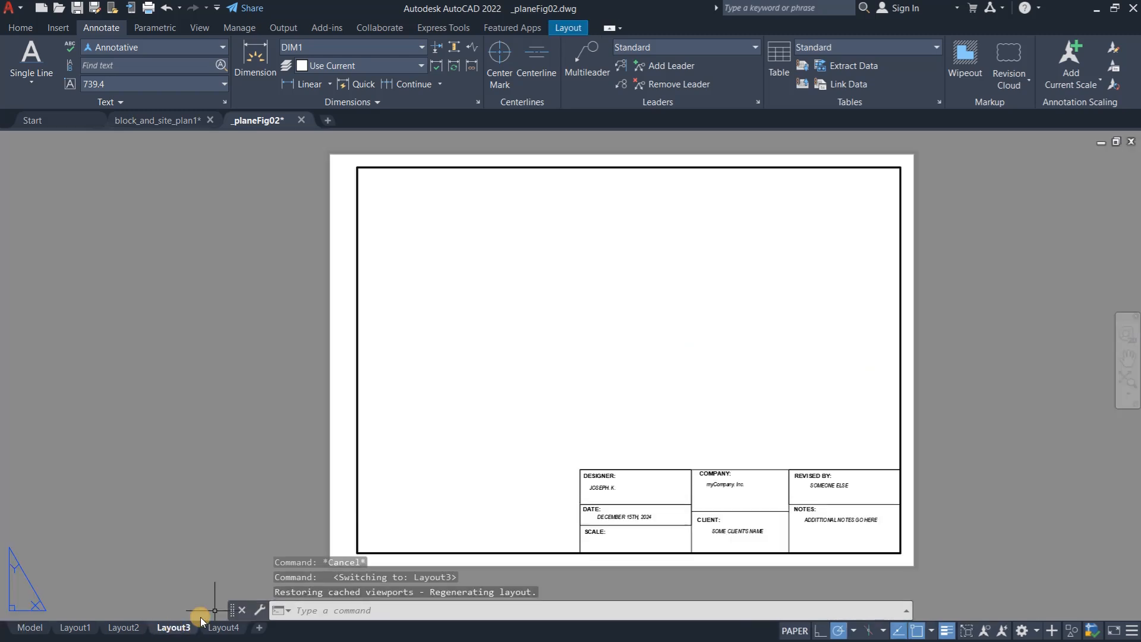
{"action": "left_click", "coordinate": [574, 28]}
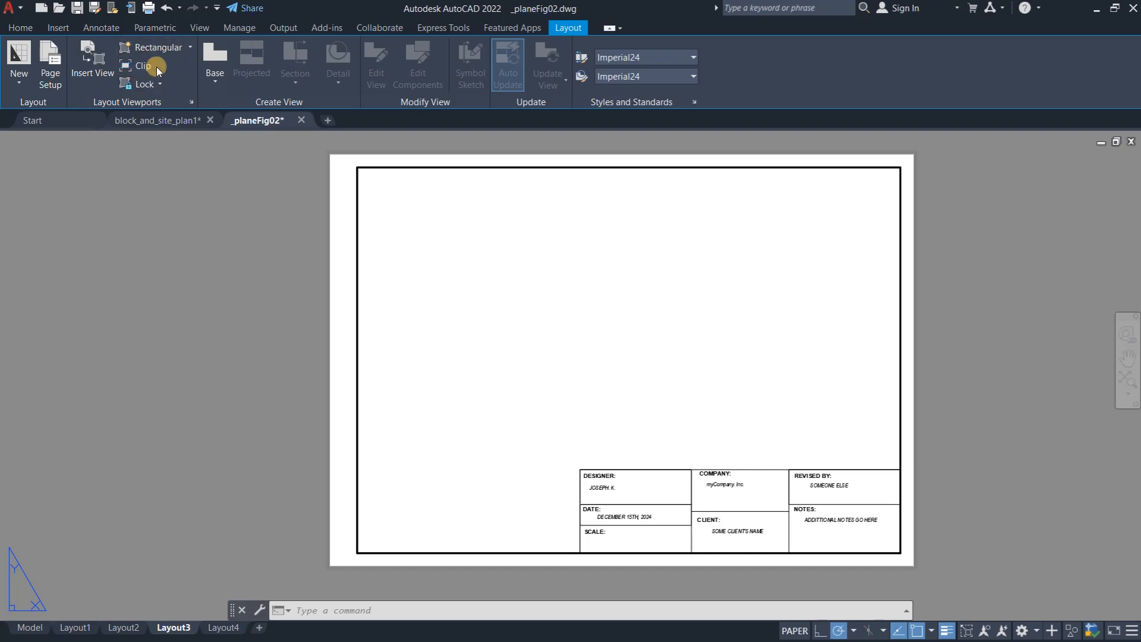
{"action": "left_click", "coordinate": [192, 47]}
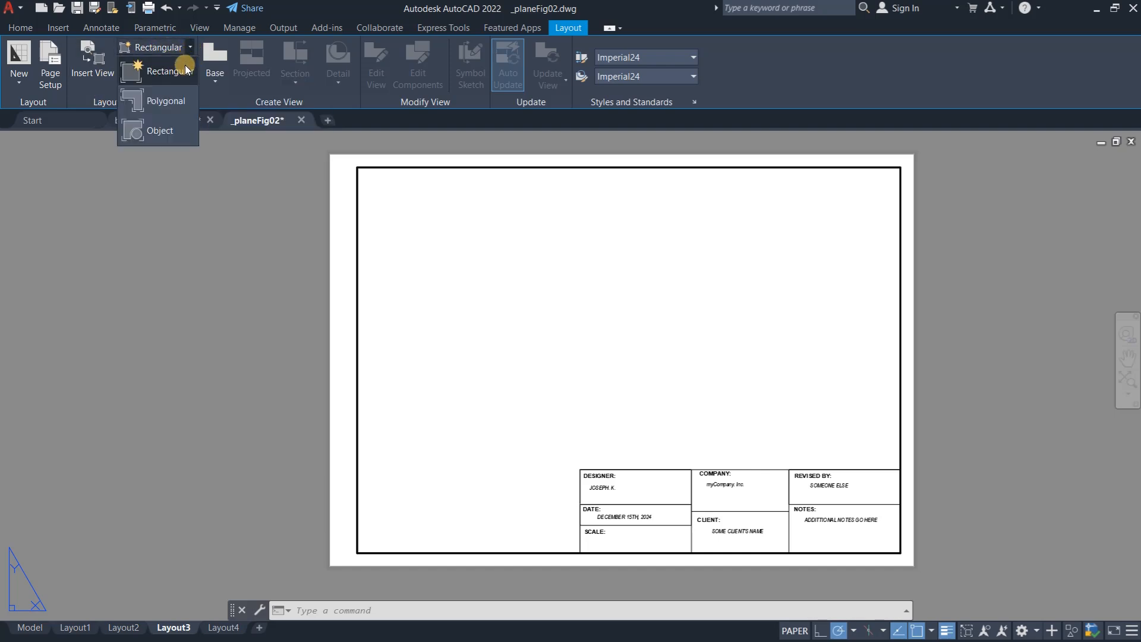
{"action": "left_click", "coordinate": [163, 73]}
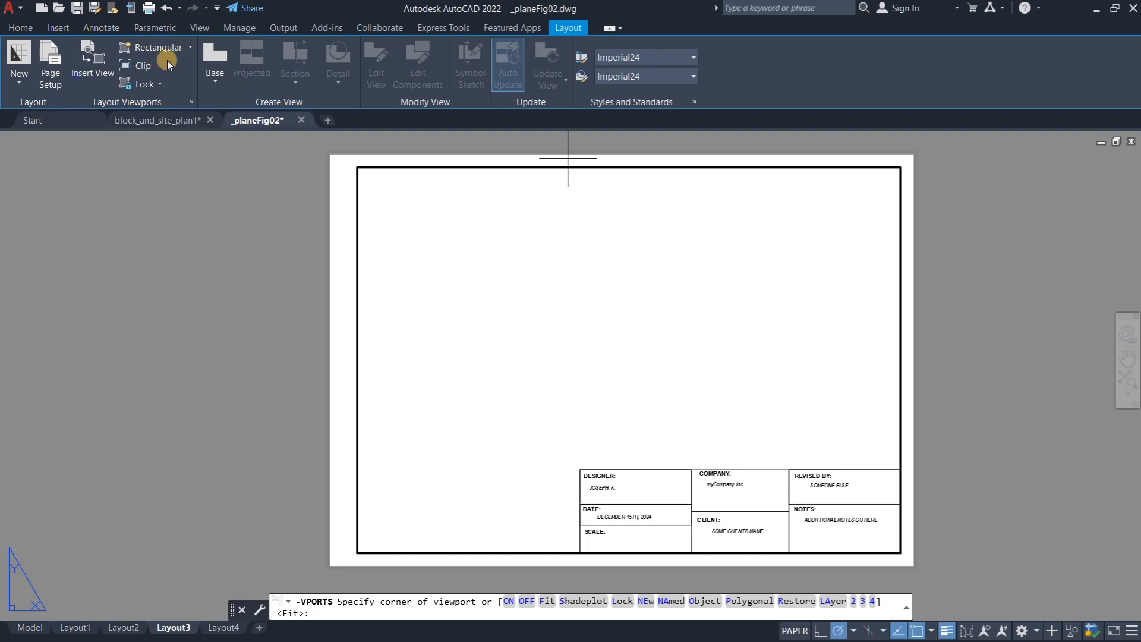
{"action": "left_click", "coordinate": [148, 47]}
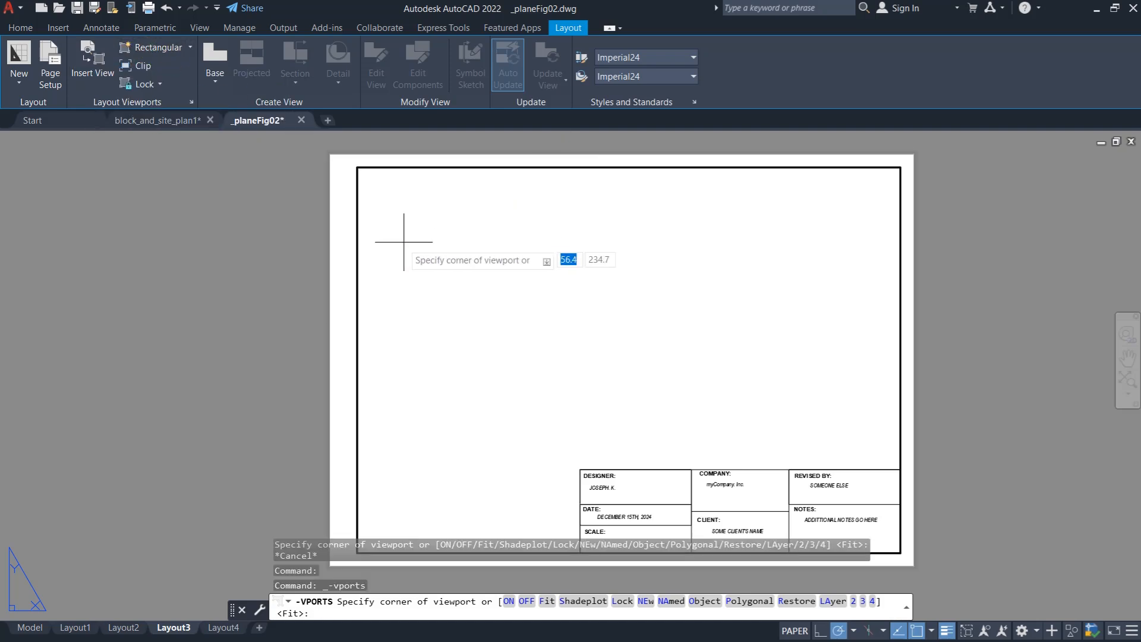
{"action": "scroll", "coordinate": [439, 269], "scroll_direction": "up", "scroll_amount": 3}
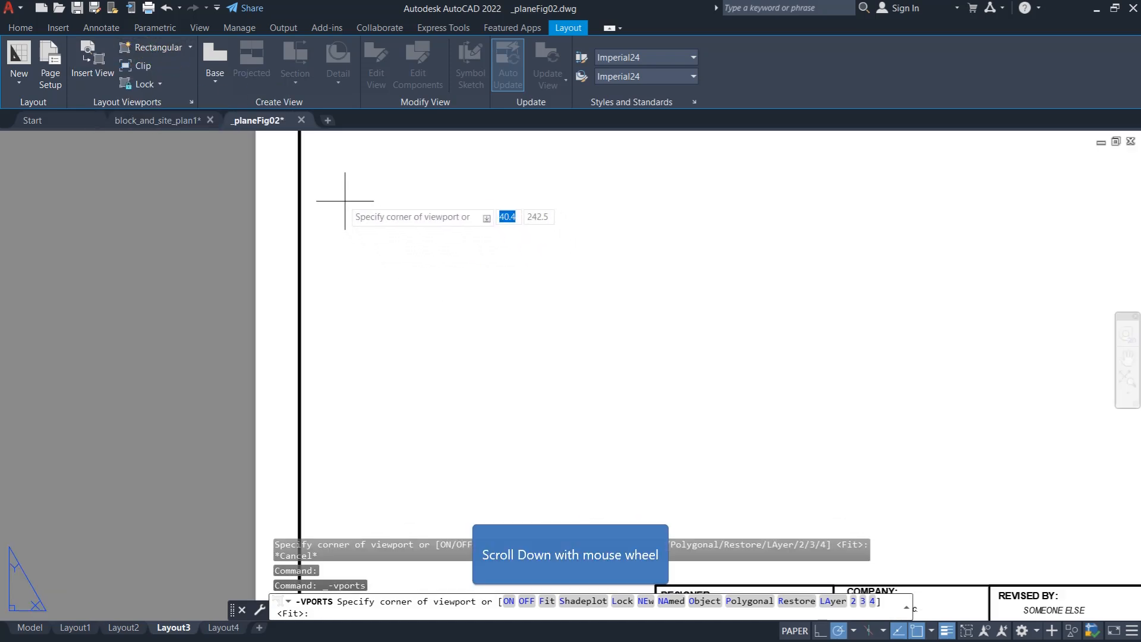
{"action": "scroll", "coordinate": [297, 241], "scroll_direction": "down", "scroll_amount": 5}
{"action": "scroll", "coordinate": [311, 238], "scroll_direction": "up", "scroll_amount": 2}
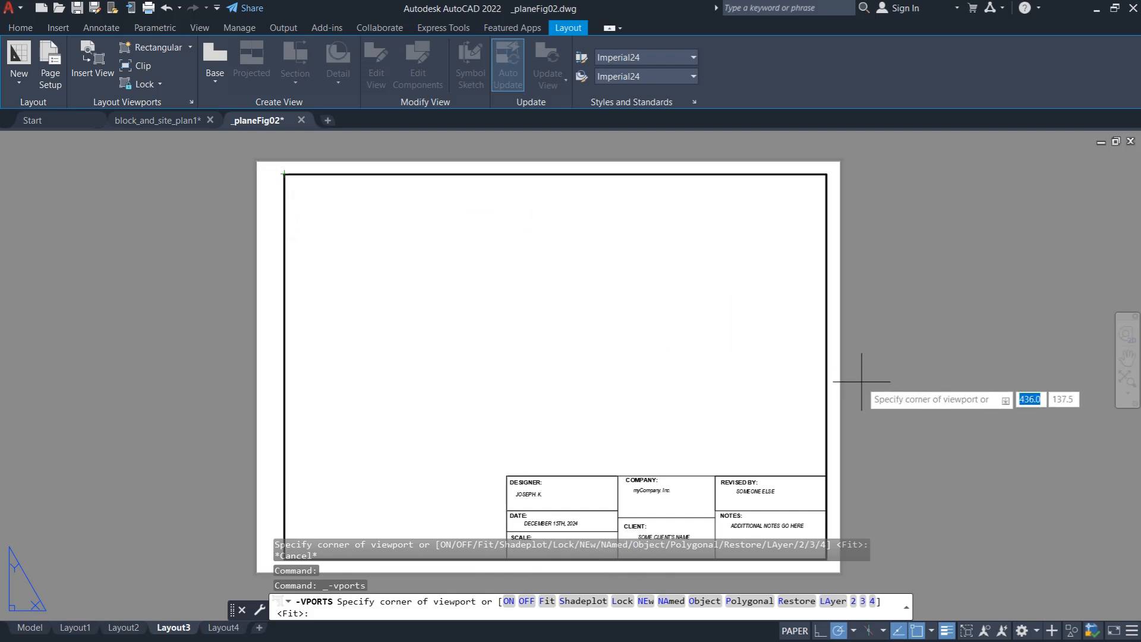
{"action": "scroll", "coordinate": [309, 240], "scroll_direction": "up", "scroll_amount": 3}
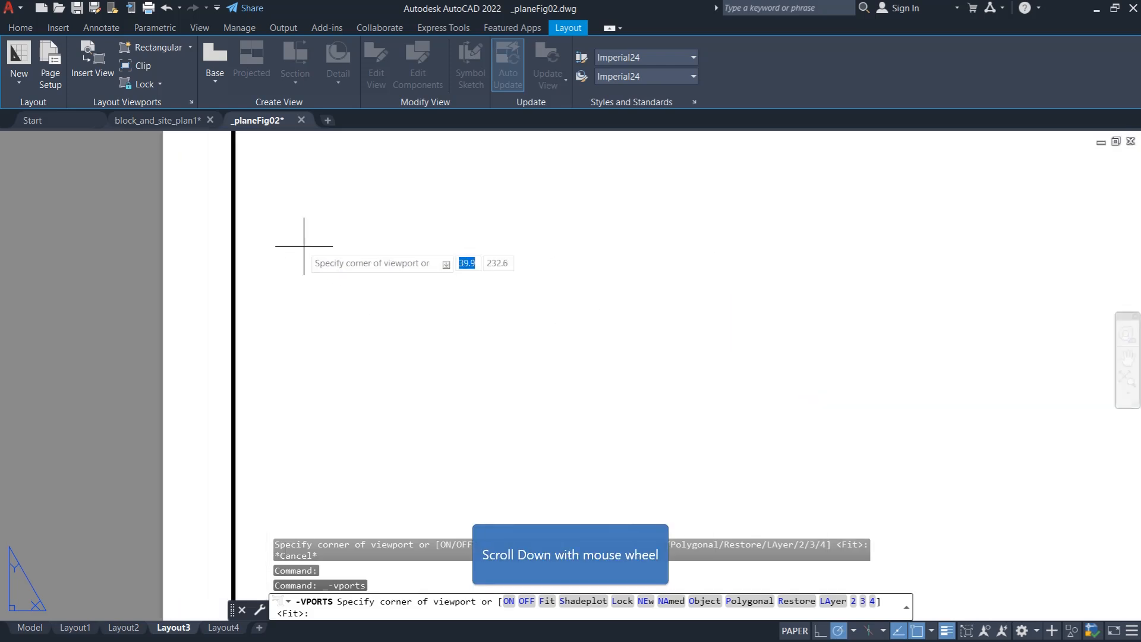
{"action": "scroll", "coordinate": [267, 234], "scroll_direction": "down", "scroll_amount": 5}
{"action": "scroll", "coordinate": [282, 236], "scroll_direction": "up", "scroll_amount": 4}
{"action": "left_click", "coordinate": [242, 190]}
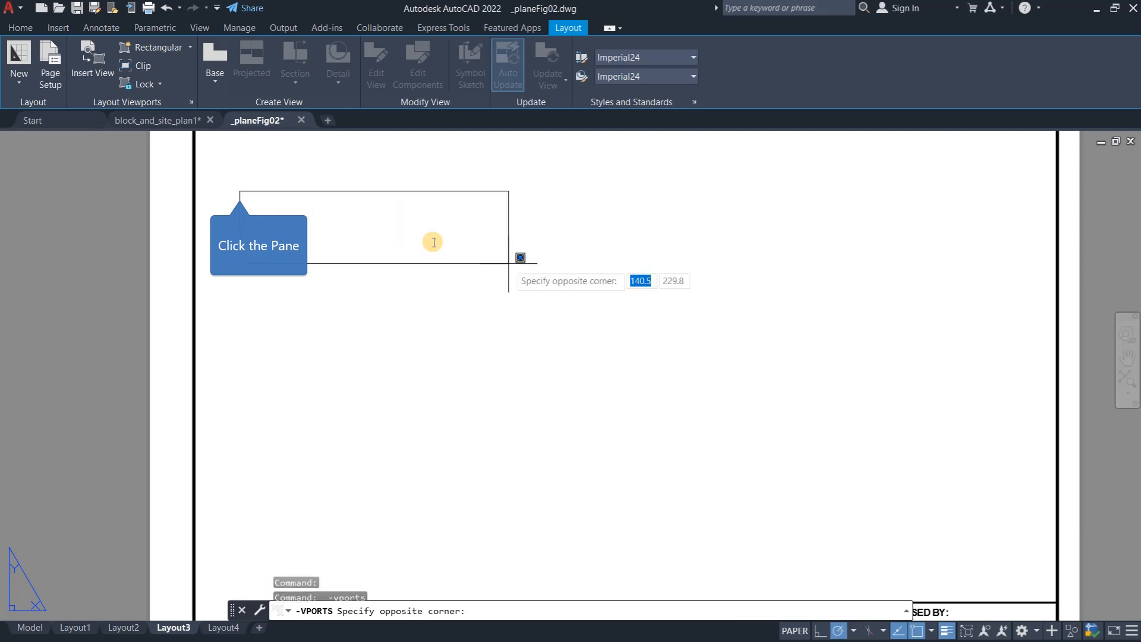
{"action": "scroll", "coordinate": [432, 304], "scroll_direction": "down", "scroll_amount": 5}
{"action": "scroll", "coordinate": [576, 382], "scroll_direction": "up", "scroll_amount": 5}
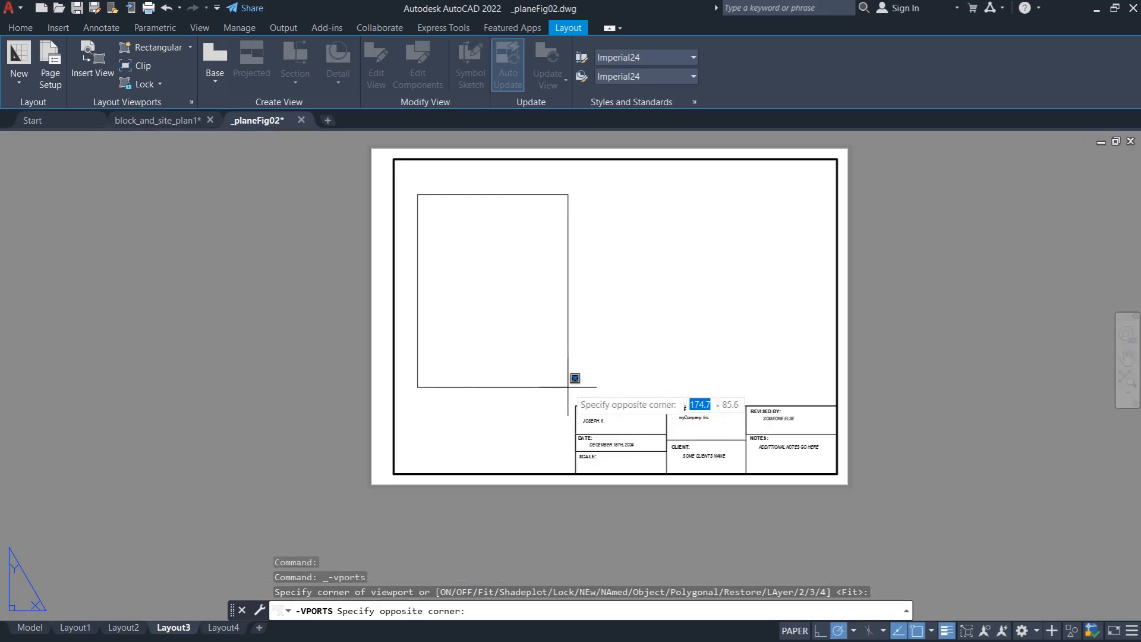
{"action": "scroll", "coordinate": [588, 374], "scroll_direction": "up", "scroll_amount": 2}
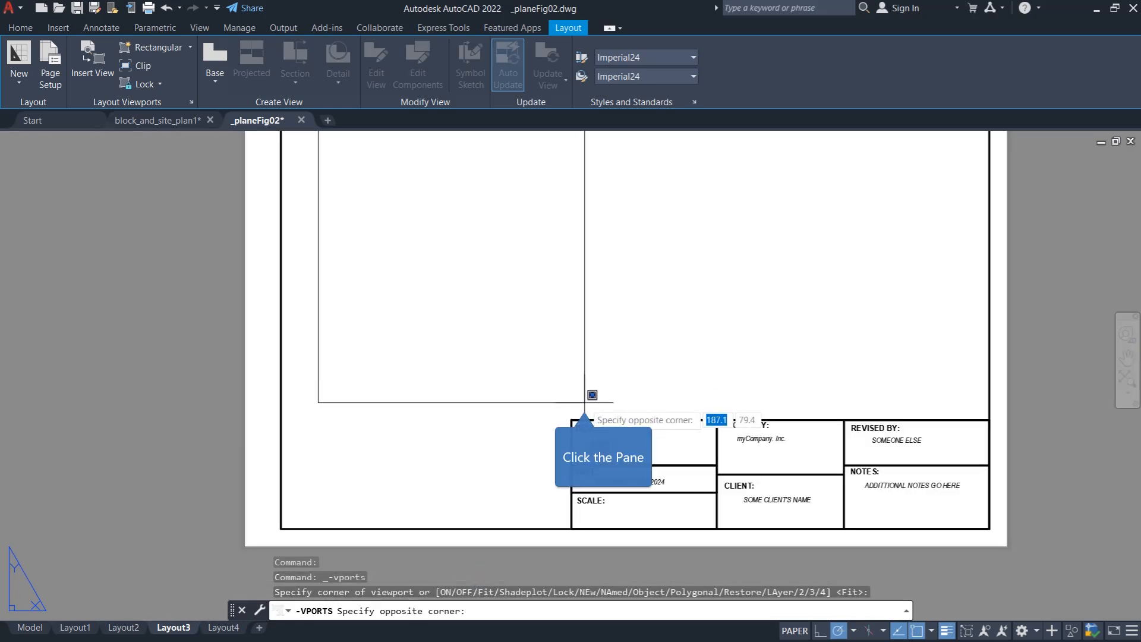
{"action": "left_click", "coordinate": [584, 402]}
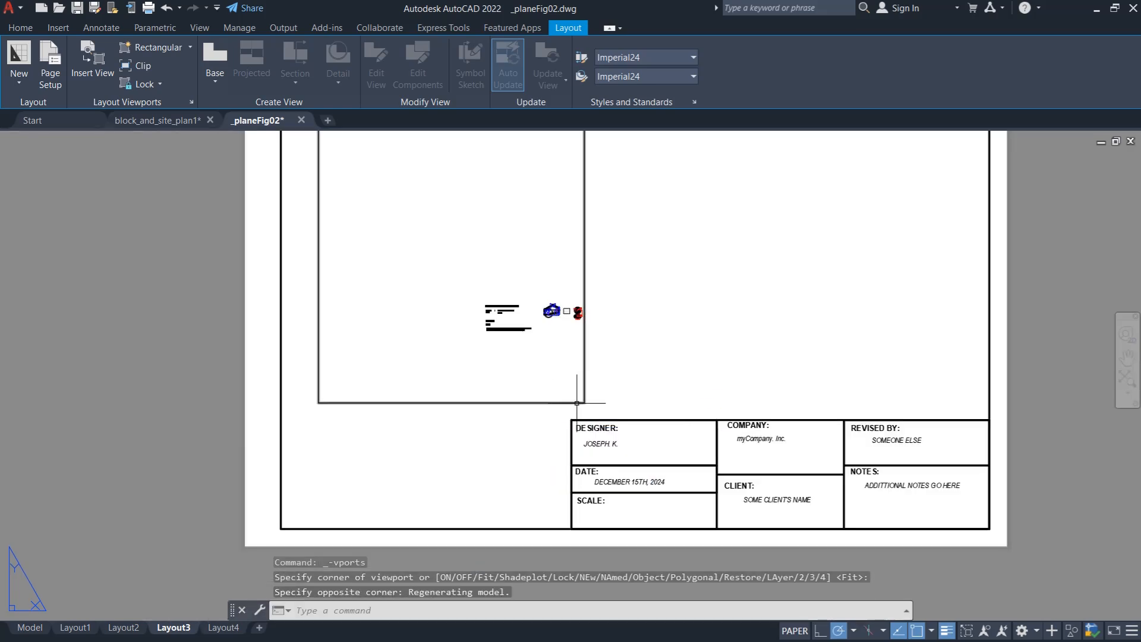
- Compare zooming the model inside the activated viewport with zooming the whole sheet from paper space
{"action": "double_click", "coordinate": [394, 295]}
{"action": "scroll", "coordinate": [393, 295], "scroll_direction": "down", "scroll_amount": 4}
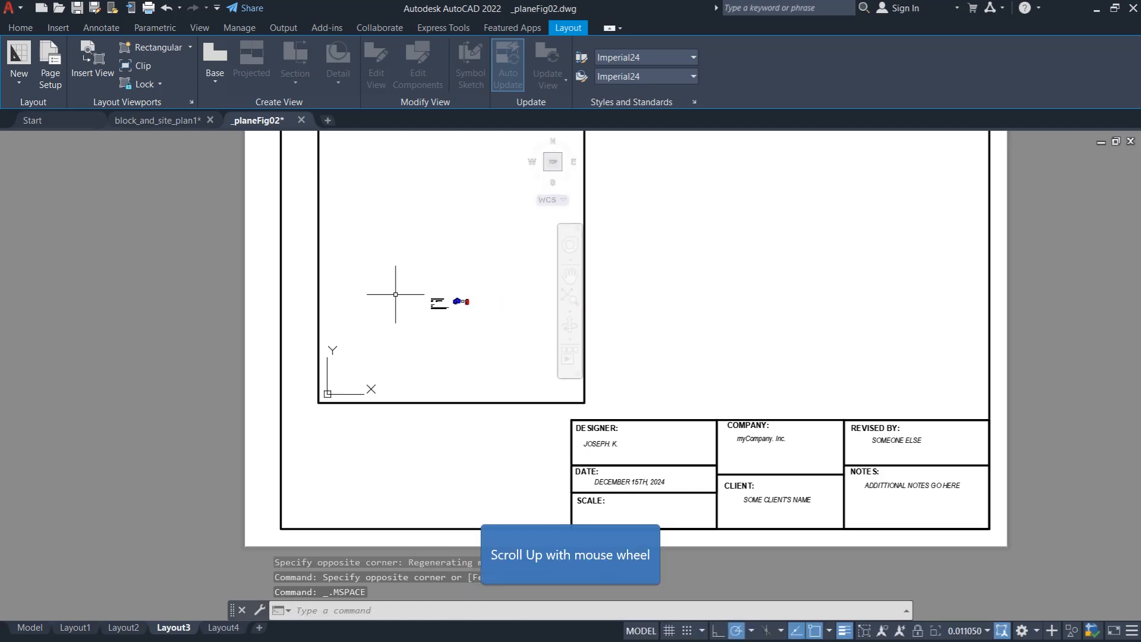
{"action": "scroll", "coordinate": [457, 300], "scroll_direction": "up", "scroll_amount": 4}
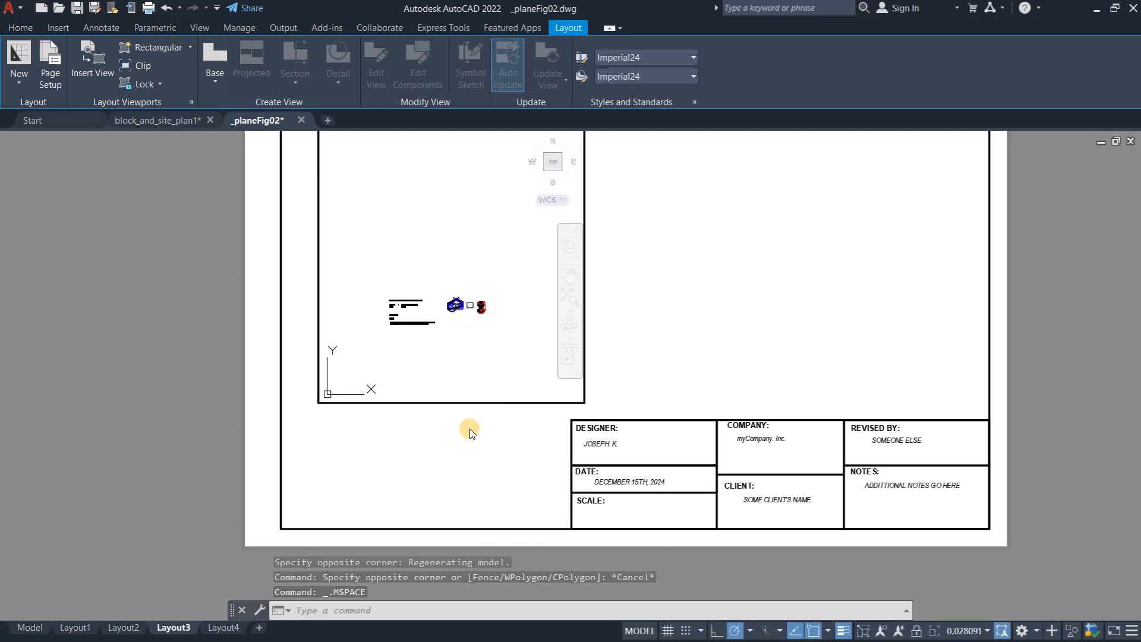
{"action": "double_click", "coordinate": [331, 466]}
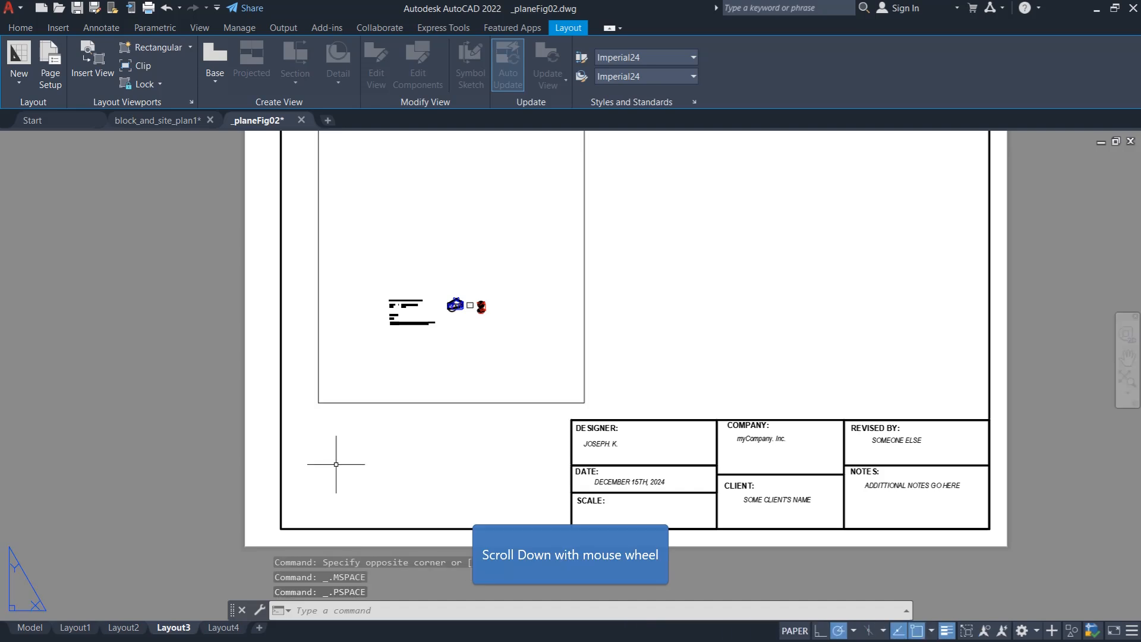
{"action": "scroll", "coordinate": [419, 454], "scroll_direction": "down", "scroll_amount": 2}
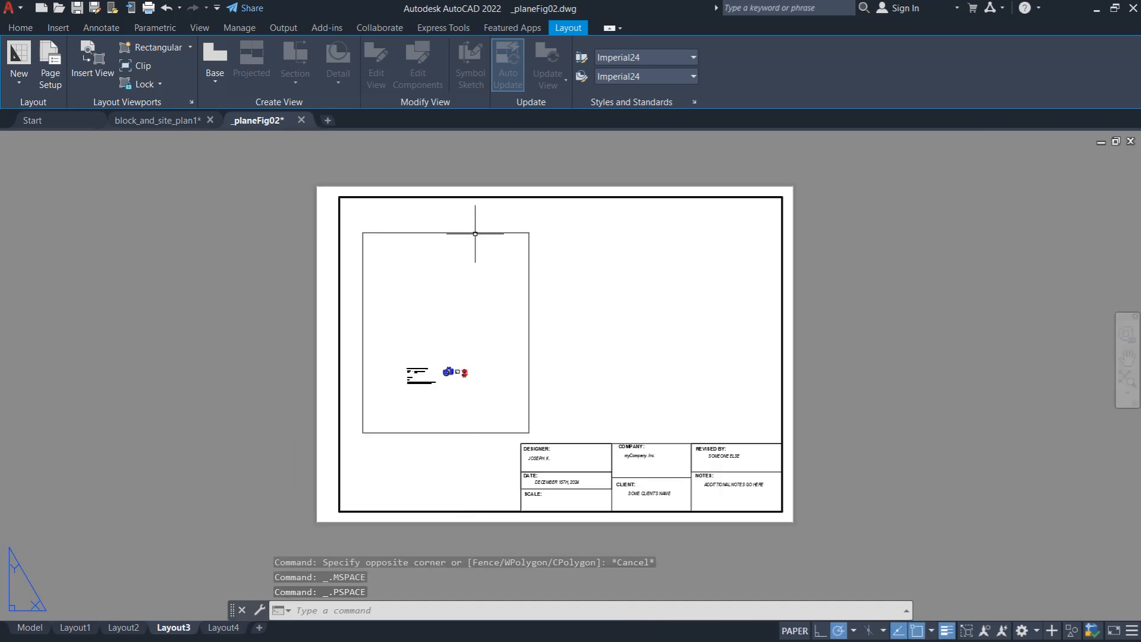
{"action": "scroll", "coordinate": [516, 183], "scroll_direction": "up", "scroll_amount": 2}
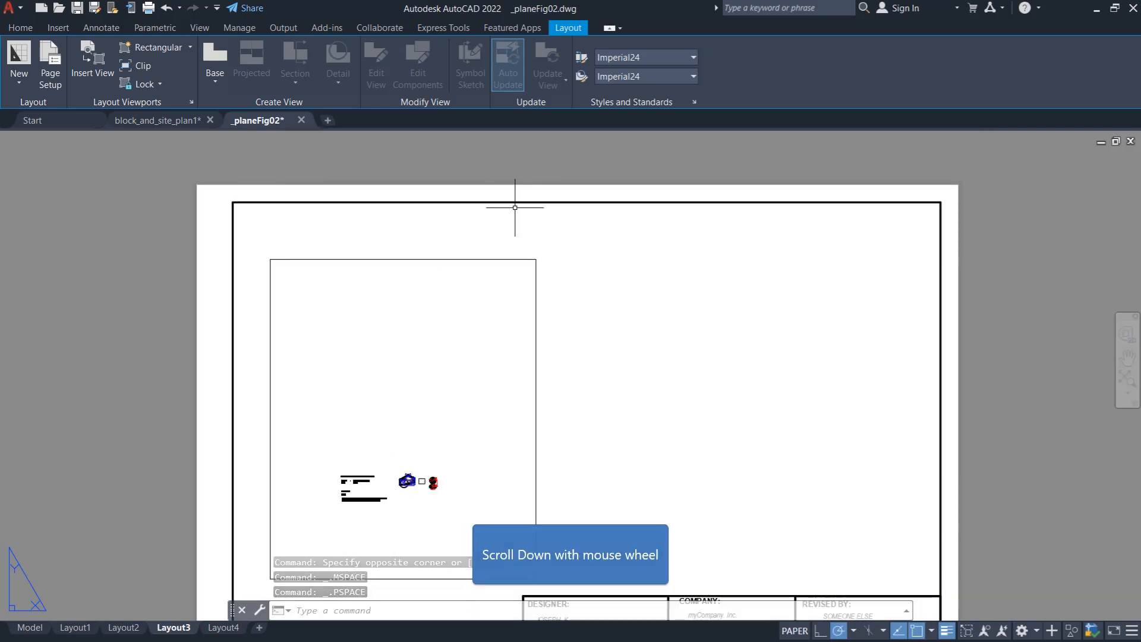
{"action": "scroll", "coordinate": [519, 206], "scroll_direction": "down", "scroll_amount": 2}
{"action": "scroll", "coordinate": [490, 276], "scroll_direction": "up", "scroll_amount": 2}
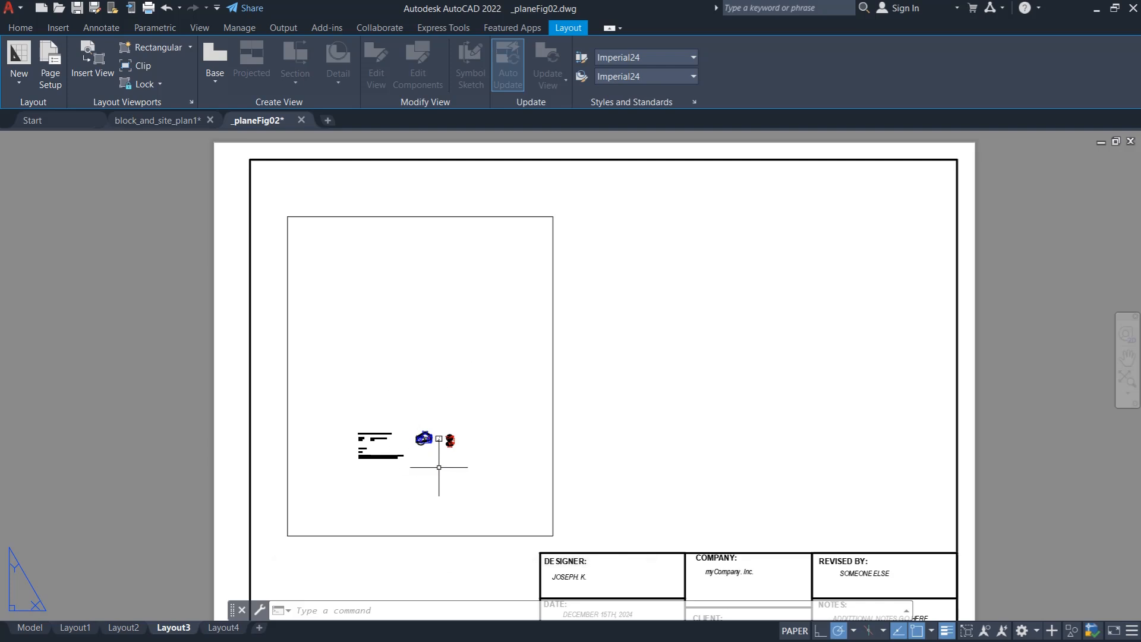
- Activate the viewport and zoom its model view in on the dimensioned plate until the plate nearly fills the frame
{"action": "double_click", "coordinate": [426, 393]}
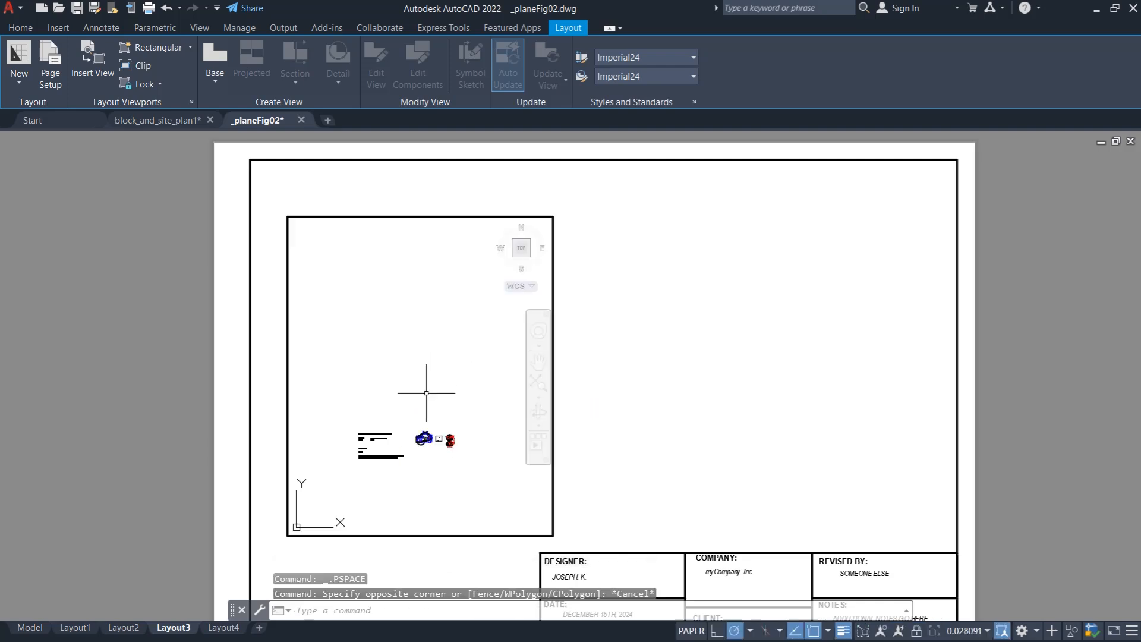
{"action": "scroll", "coordinate": [443, 371], "scroll_direction": "down", "scroll_amount": 3}
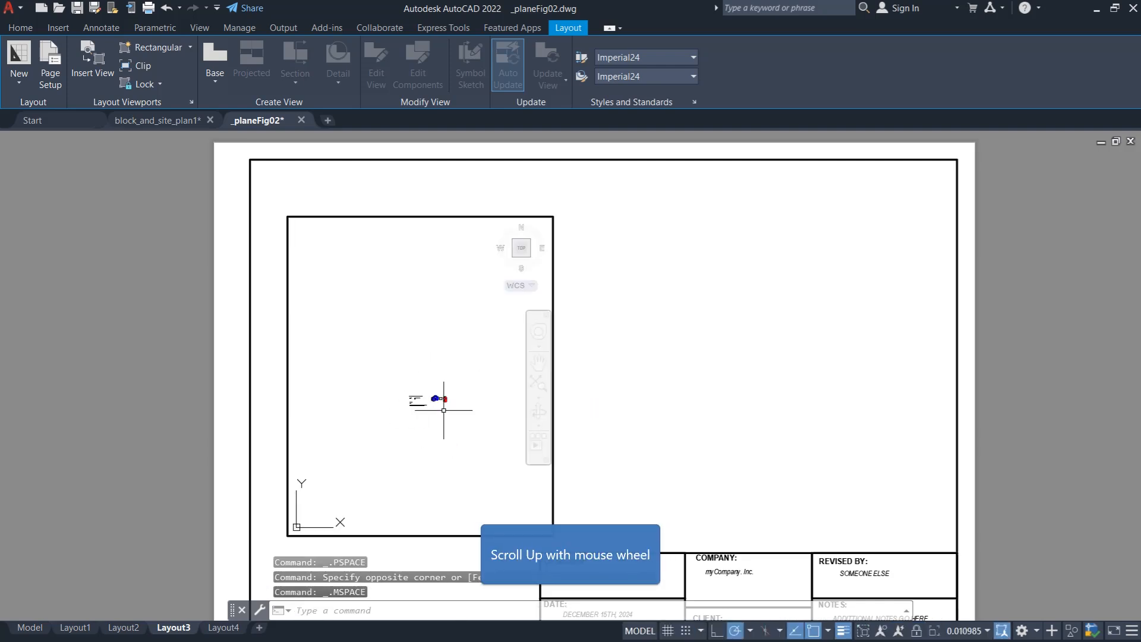
{"action": "scroll", "coordinate": [446, 382], "scroll_direction": "up", "scroll_amount": 8}
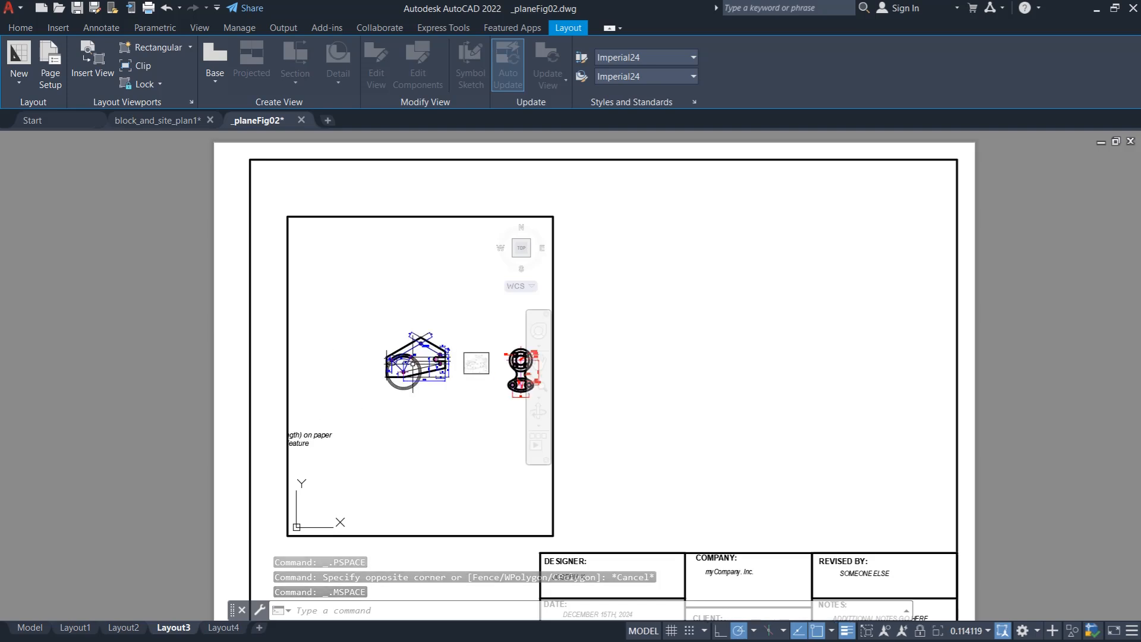
{"action": "scroll", "coordinate": [412, 349], "scroll_direction": "up", "scroll_amount": 3}
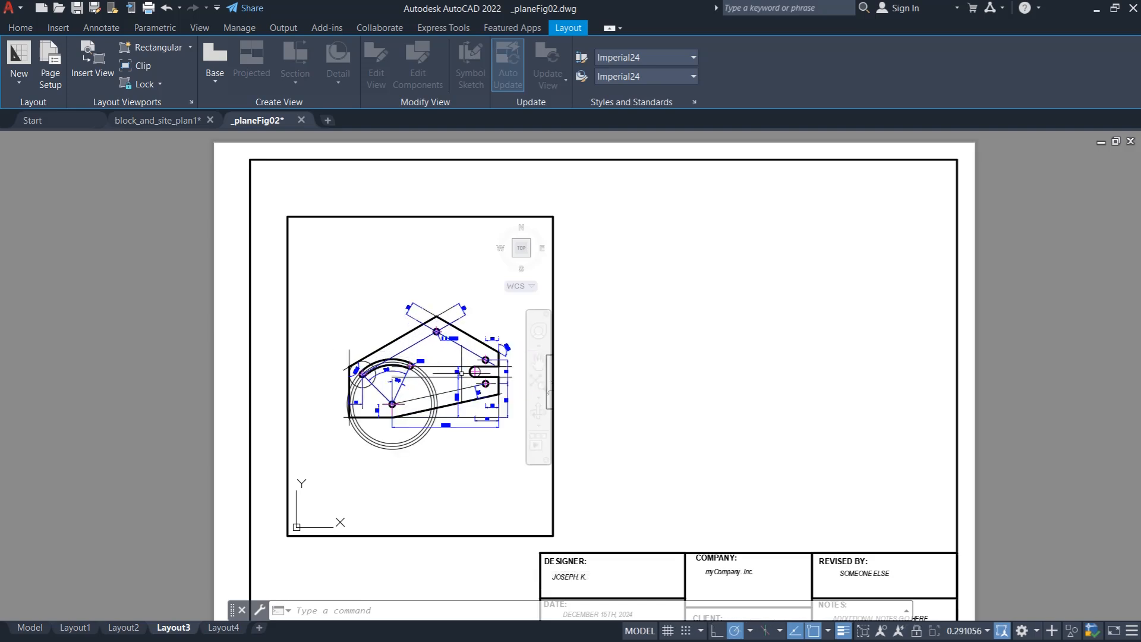
{"action": "scroll", "coordinate": [462, 372], "scroll_direction": "up", "scroll_amount": 2}
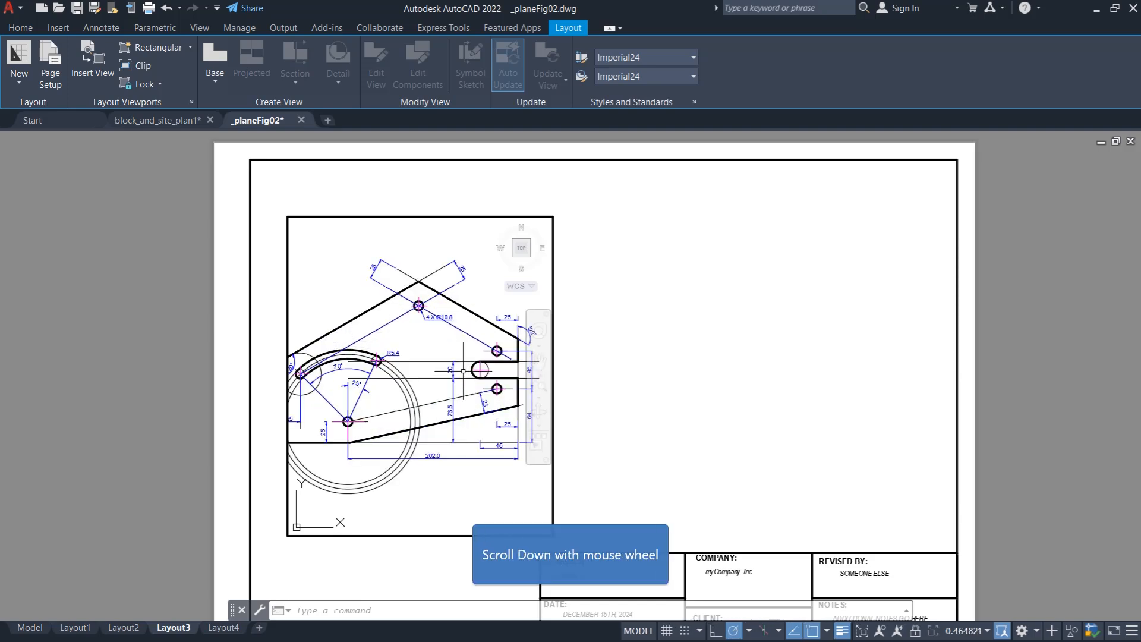
{"action": "scroll", "coordinate": [463, 371], "scroll_direction": "down", "scroll_amount": 2}
{"action": "scroll", "coordinate": [466, 369], "scroll_direction": "up", "scroll_amount": 2}
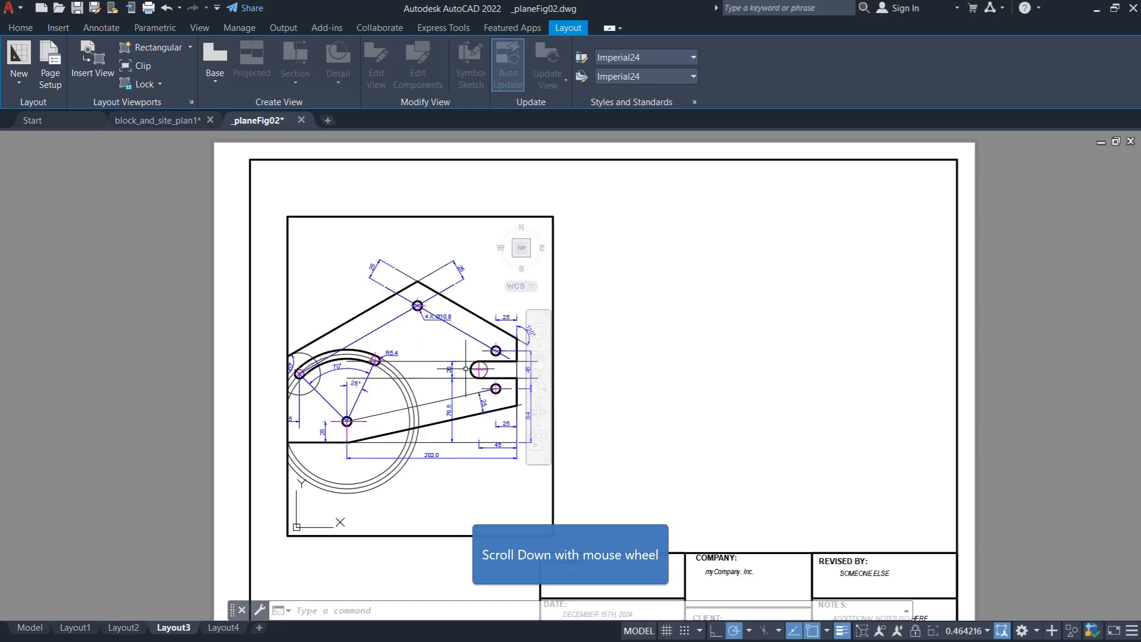
{"action": "scroll", "coordinate": [466, 369], "scroll_direction": "down", "scroll_amount": 2}
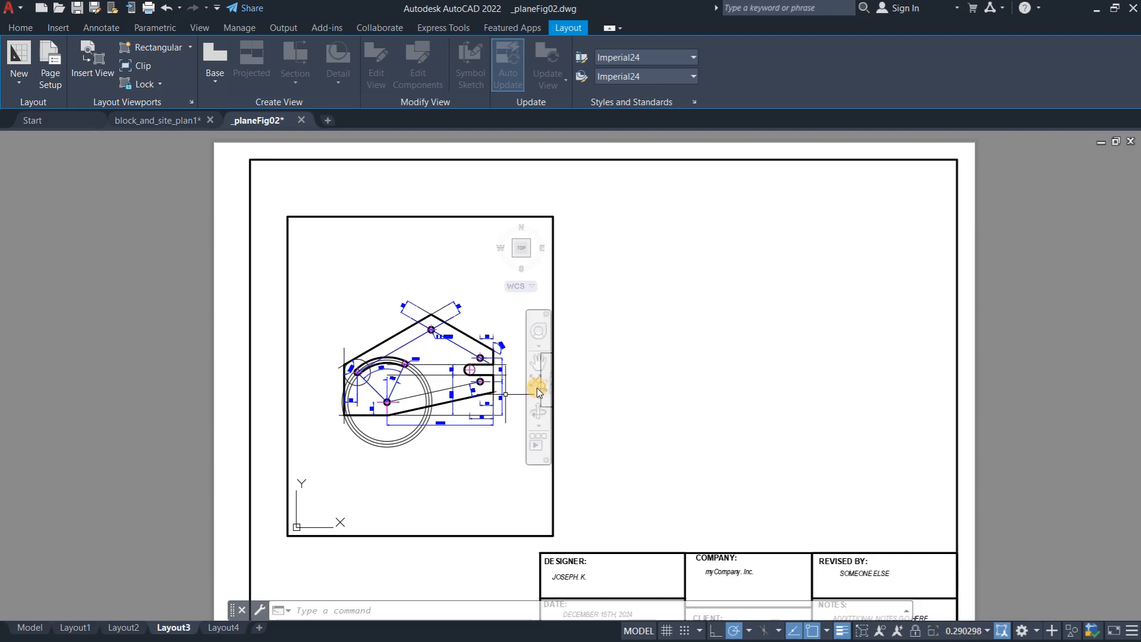
{"action": "scroll", "coordinate": [440, 379], "scroll_direction": "up", "scroll_amount": 4}
{"action": "scroll", "coordinate": [440, 378], "scroll_direction": "down", "scroll_amount": 3}
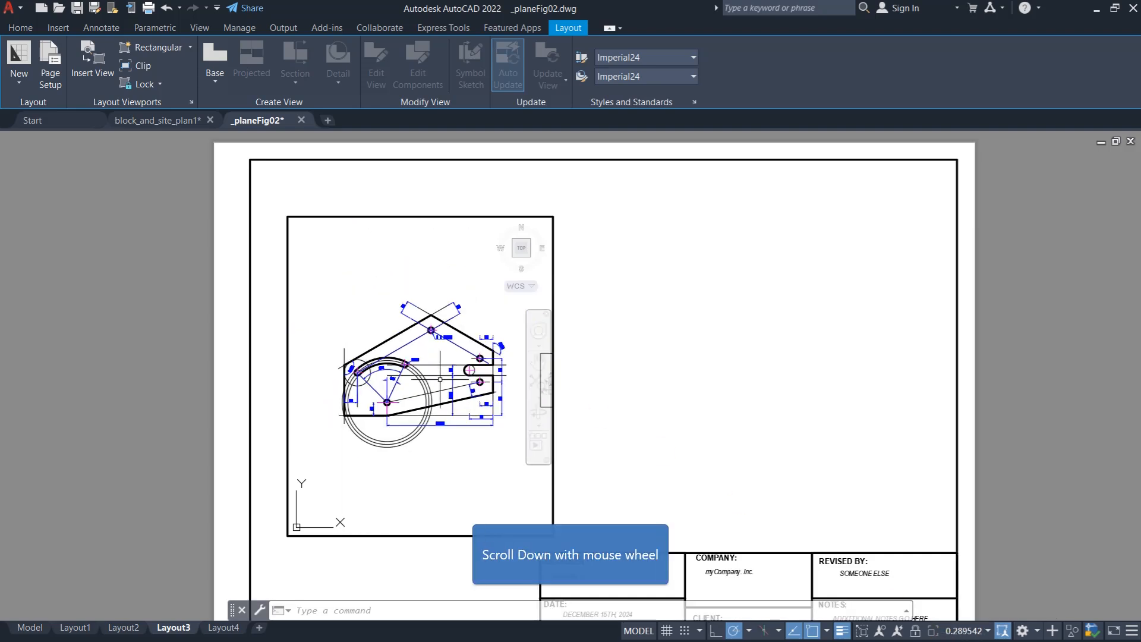
{"action": "scroll", "coordinate": [439, 379], "scroll_direction": "up", "scroll_amount": 1}
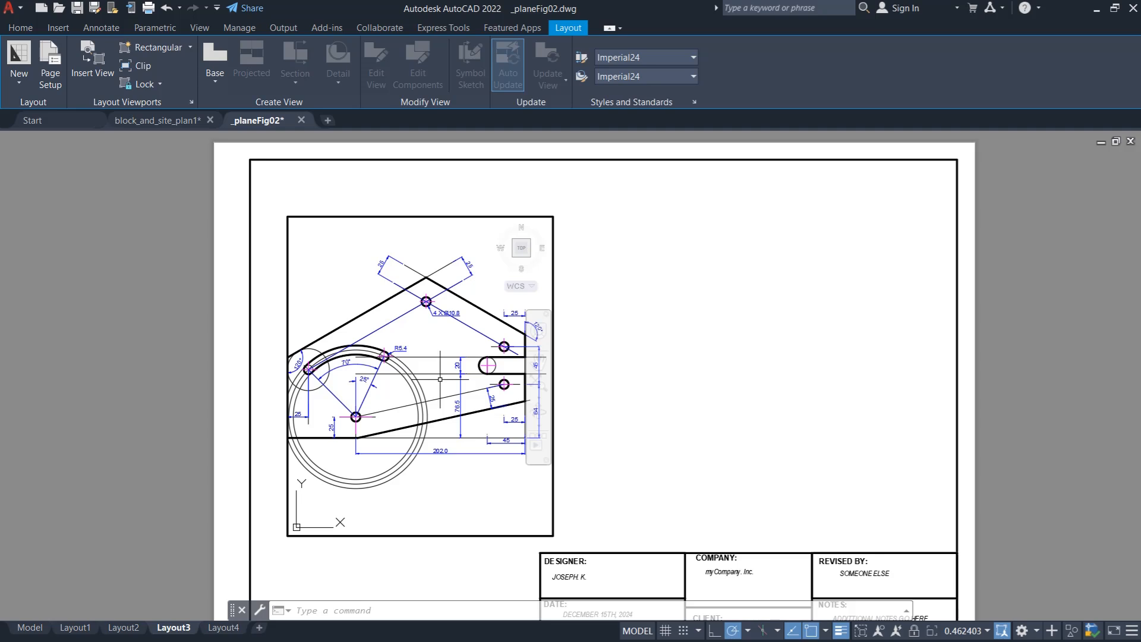
- Set the ZOOMFACTOR system variable to 15 for finer zoom increments
{"action": "type", "text": "z"}
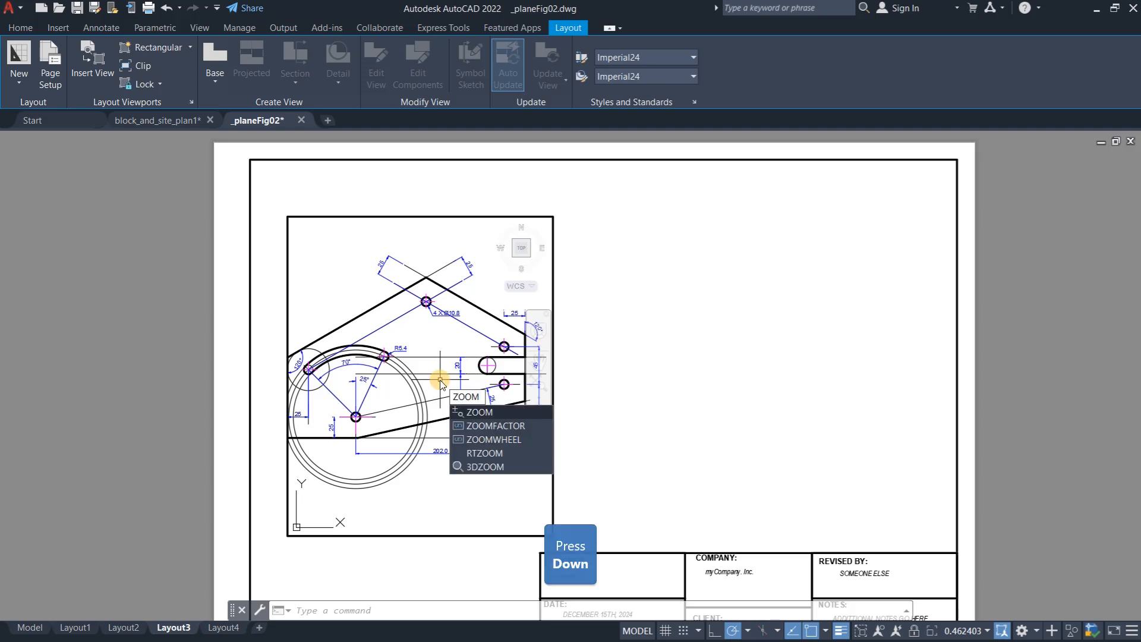
{"action": "key", "text": "Down"}
{"action": "key", "text": "Return"}
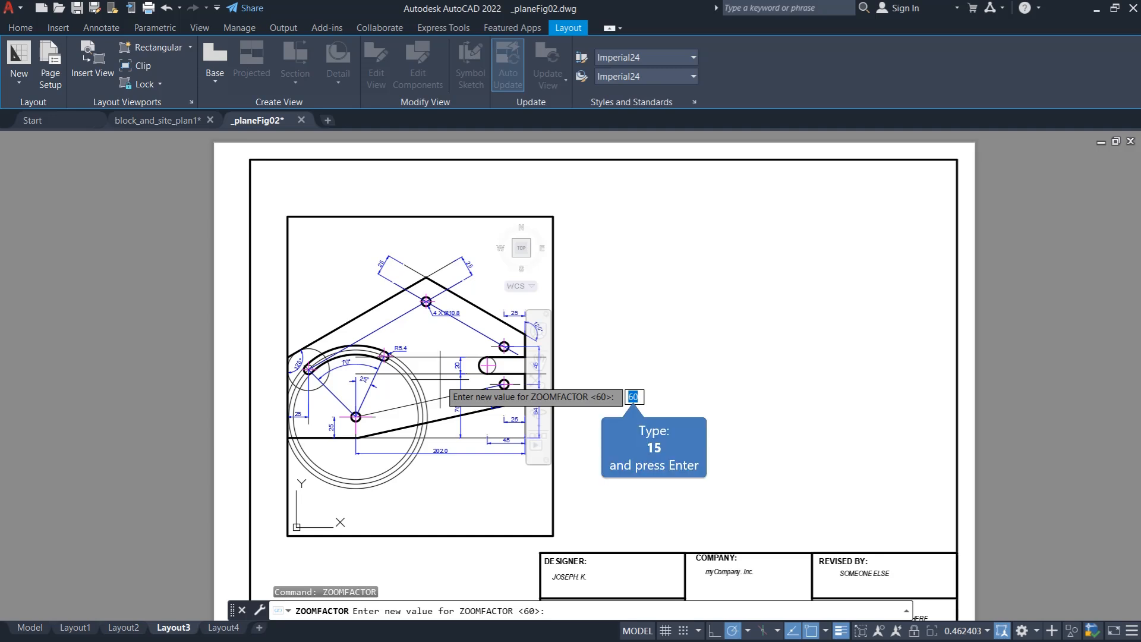
{"action": "type", "text": "15"}
{"action": "key", "text": "Return"}
- Fine-tune the zoom inside the viewport so that the whole plate and its dimensions fit within the frame
{"action": "double_click", "coordinate": [439, 378]}
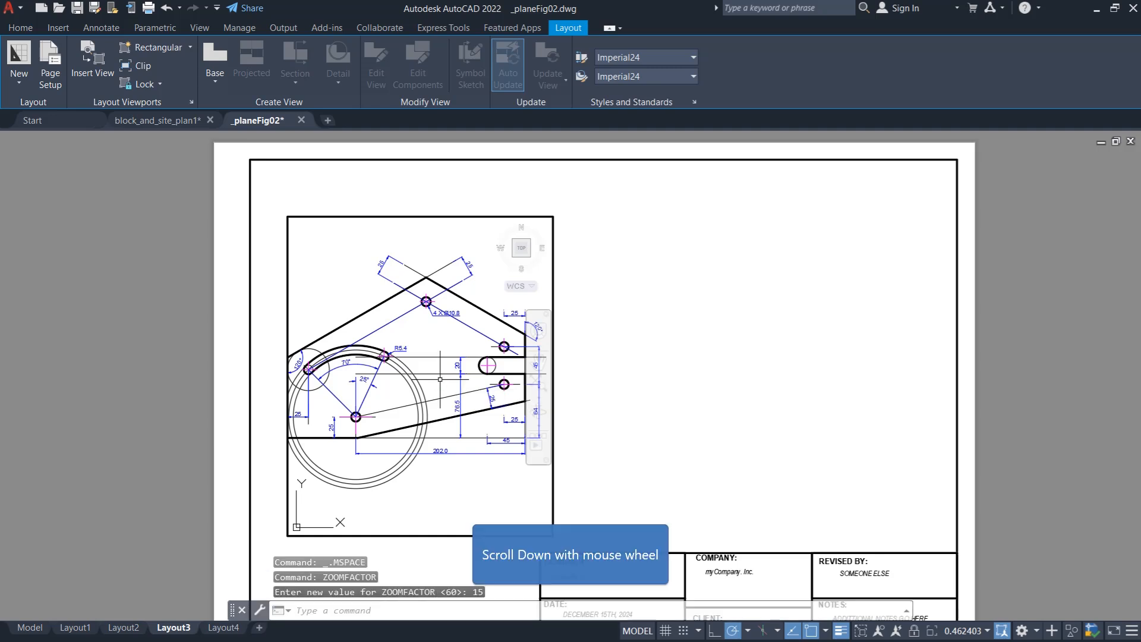
{"action": "scroll", "coordinate": [416, 370], "scroll_direction": "down", "scroll_amount": 1}
{"action": "scroll", "coordinate": [388, 352], "scroll_direction": "up", "scroll_amount": 2}
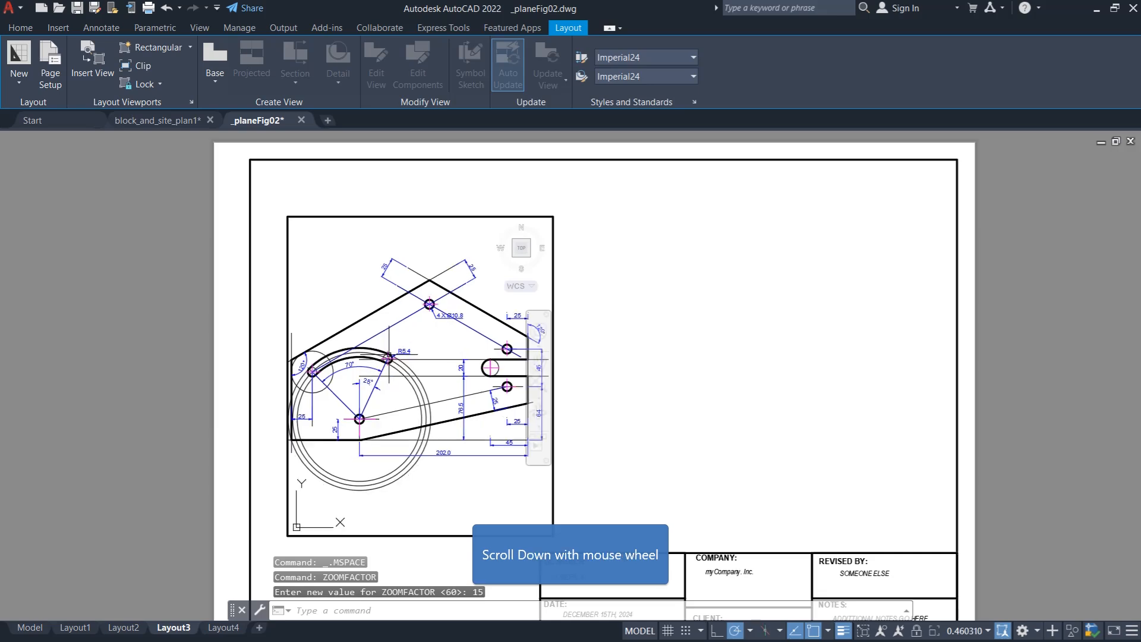
{"action": "scroll", "coordinate": [388, 353], "scroll_direction": "down", "scroll_amount": 2}
{"action": "scroll", "coordinate": [388, 357], "scroll_direction": "up", "scroll_amount": 1}
{"action": "scroll", "coordinate": [388, 357], "scroll_direction": "down", "scroll_amount": 1}
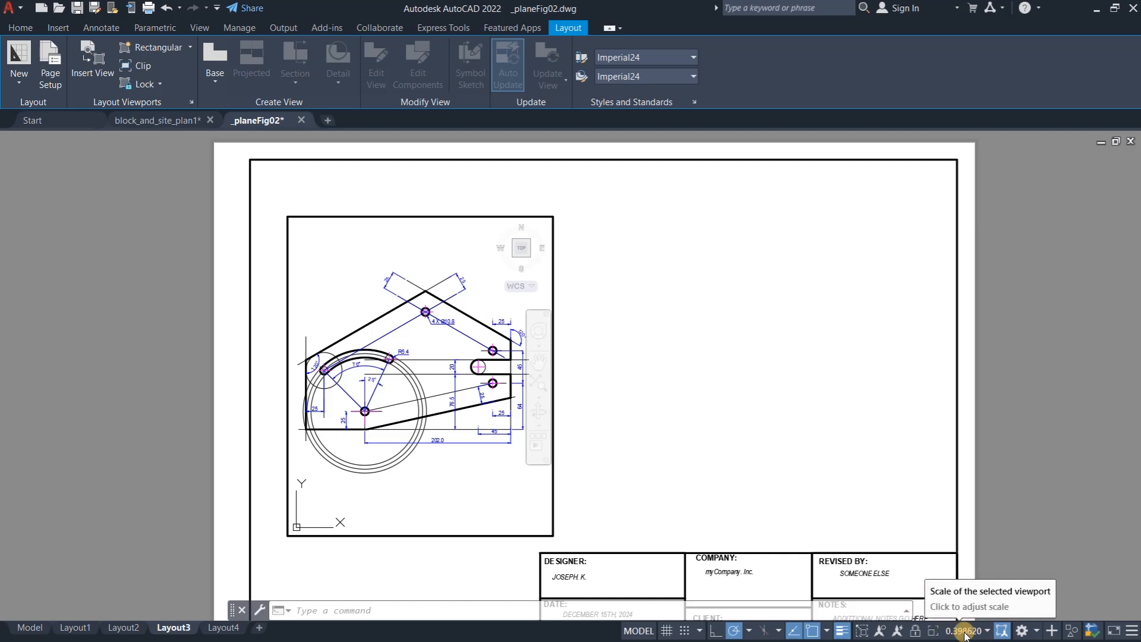
- Review the 1:2 scale example in model space, return to Layout3 and zoom the plate out slightly in the viewport
{"action": "left_click", "coordinate": [30, 627]}
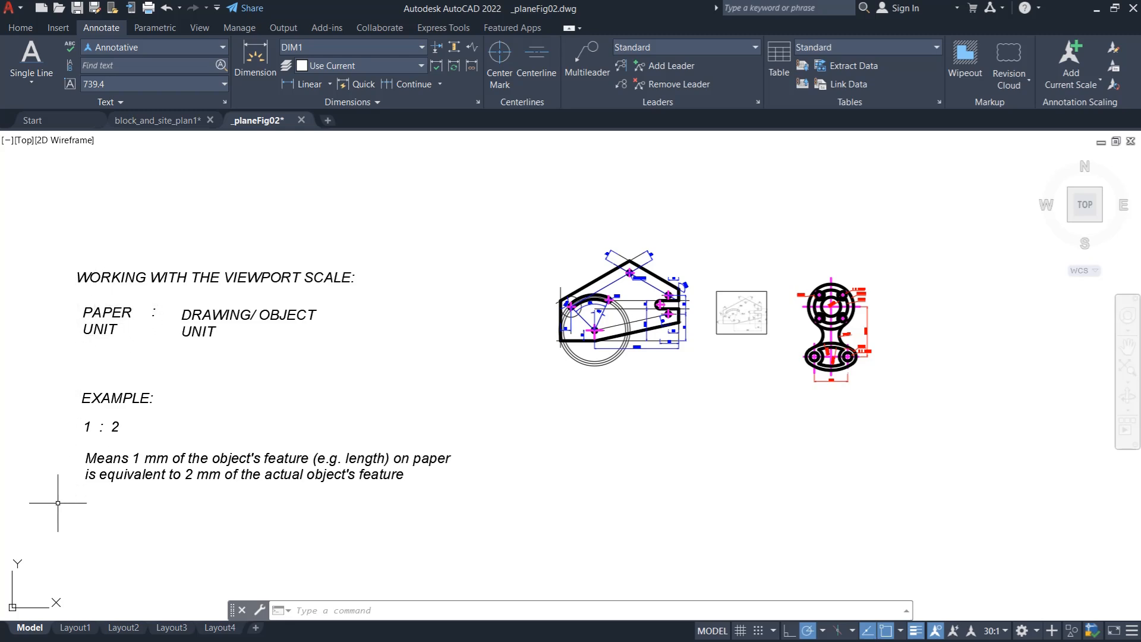
{"action": "left_click", "coordinate": [175, 628]}
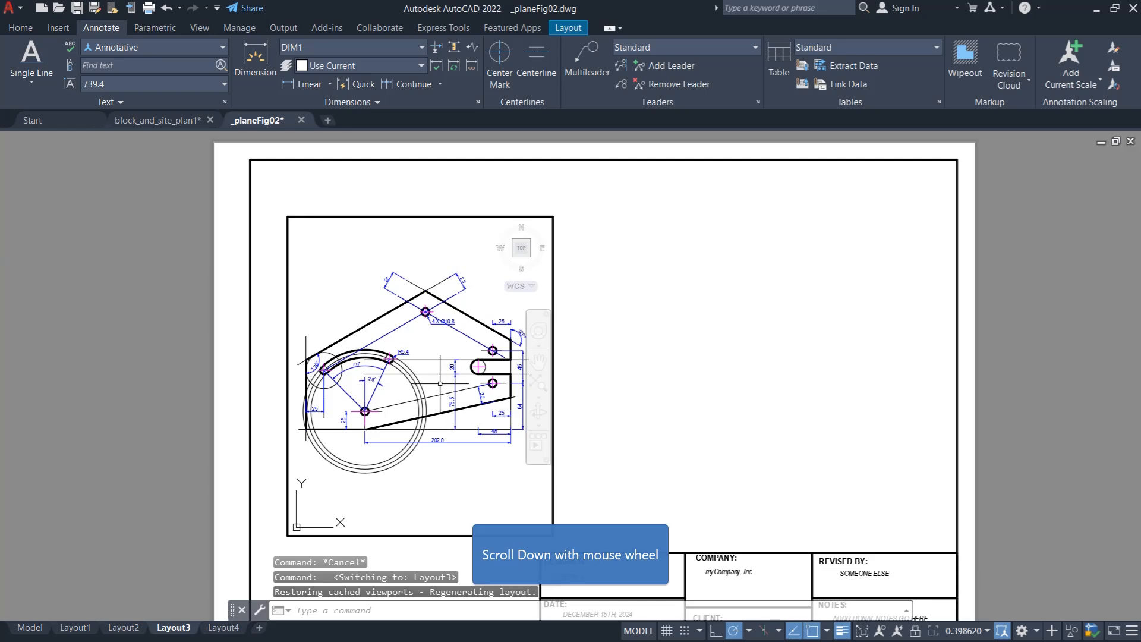
{"action": "scroll", "coordinate": [440, 384], "scroll_direction": "down", "scroll_amount": 2}
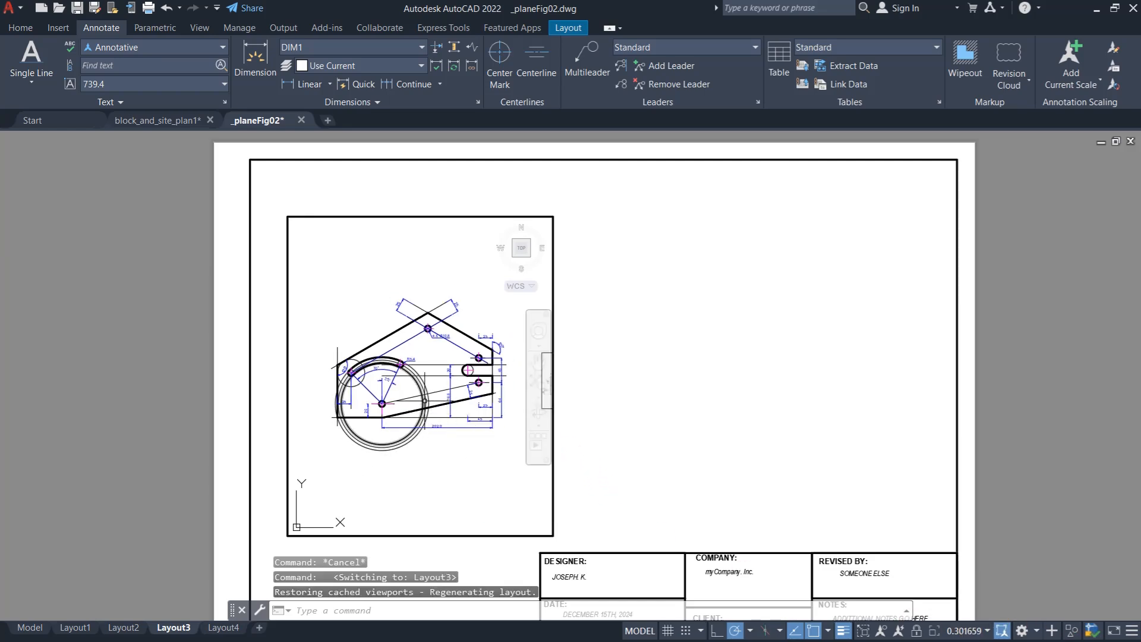
- Zoom in on the plate inside the viewport until the viewport scale is close to 1:1
{"action": "scroll", "coordinate": [422, 400], "scroll_direction": "up", "scroll_amount": 2}
{"action": "scroll", "coordinate": [425, 401], "scroll_direction": "up", "scroll_amount": 1}
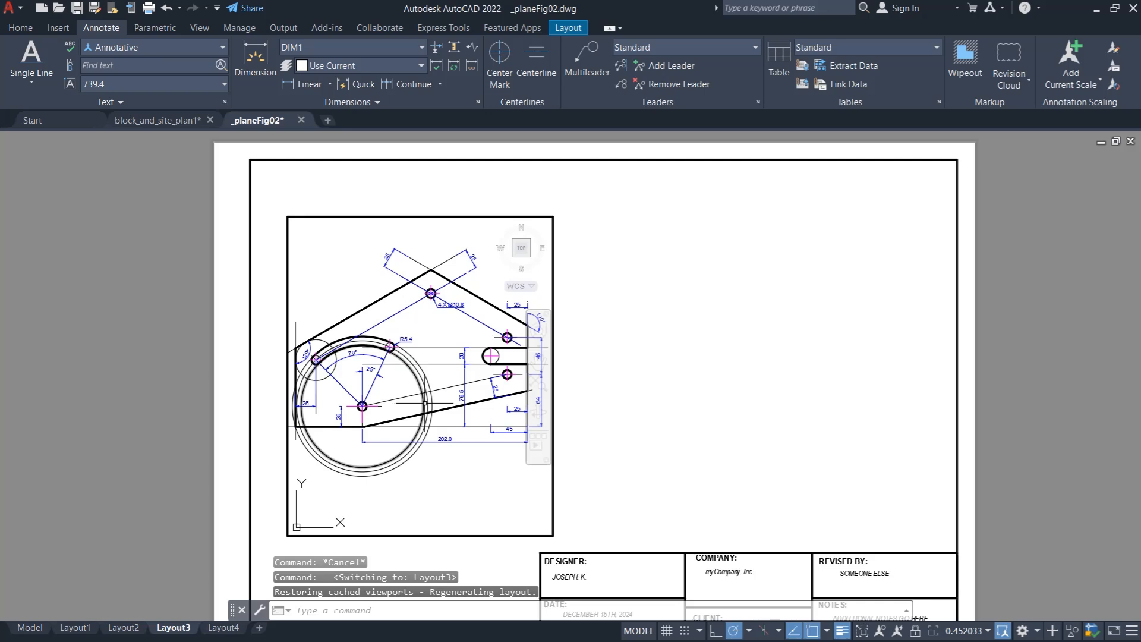
{"action": "scroll", "coordinate": [432, 393], "scroll_direction": "up", "scroll_amount": 1}
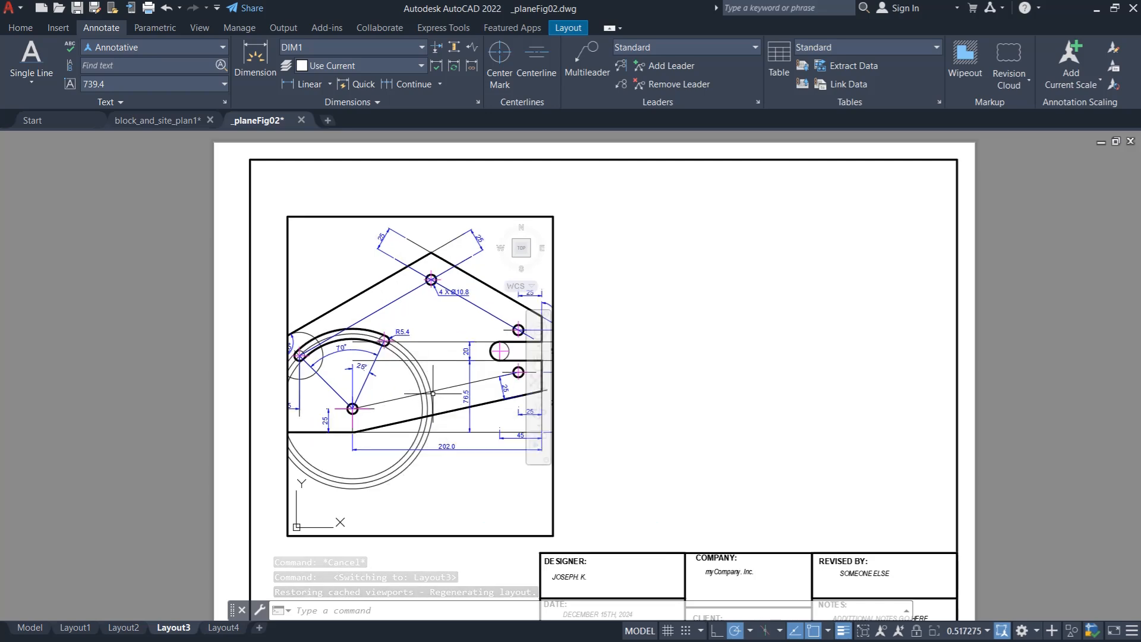
{"action": "scroll", "coordinate": [432, 394], "scroll_direction": "up", "scroll_amount": 2}
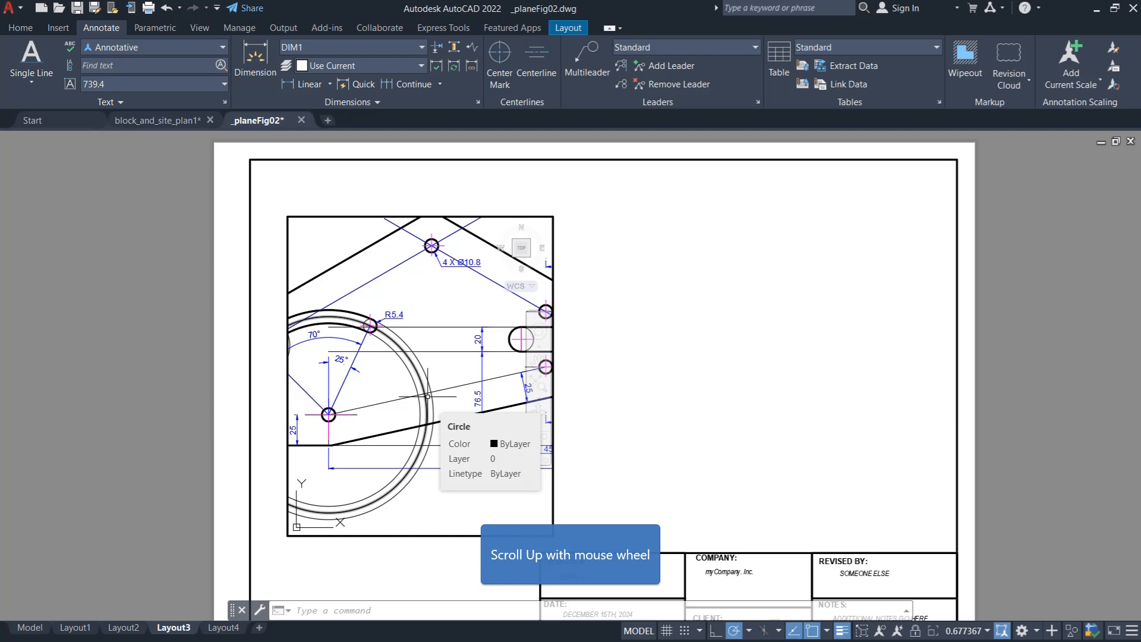
{"action": "scroll", "coordinate": [427, 396], "scroll_direction": "up", "scroll_amount": 1}
{"action": "scroll", "coordinate": [427, 396], "scroll_direction": "up", "scroll_amount": 2}
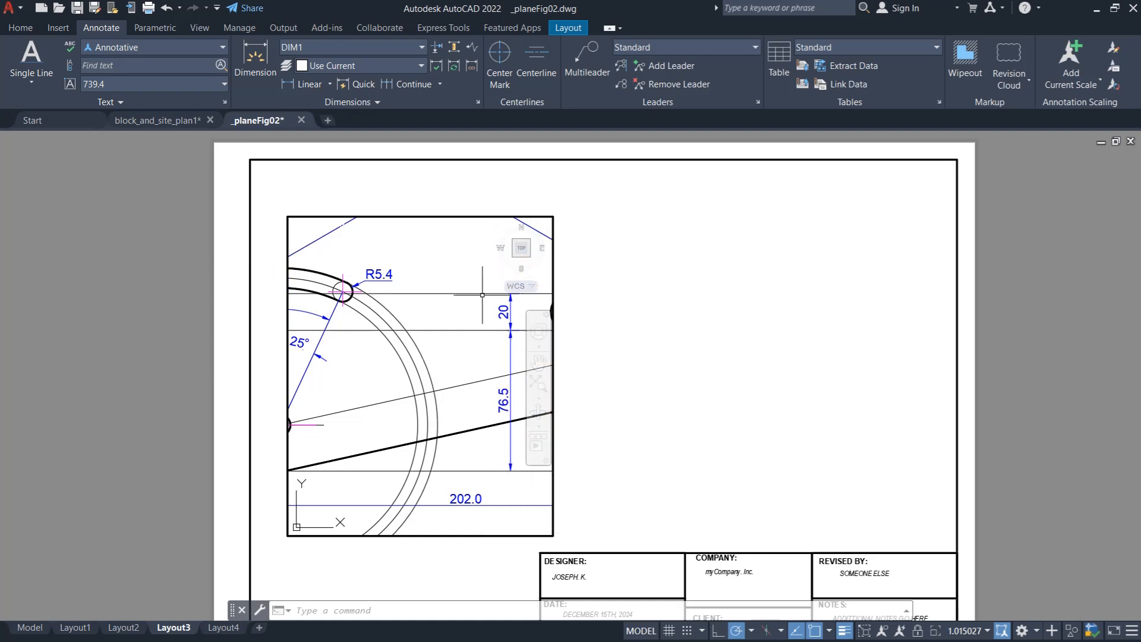
- Return to paper space and stretch the viewport's corners out until it fills the whole sheet border
{"action": "double_click", "coordinate": [602, 474]}
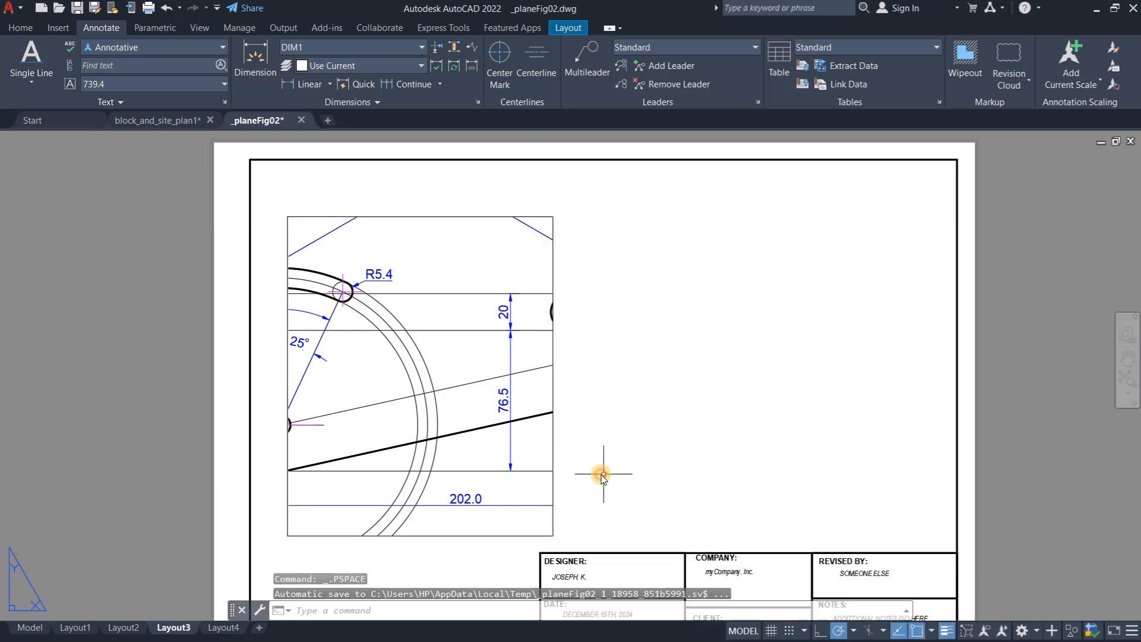
{"action": "left_click", "coordinate": [553, 464]}
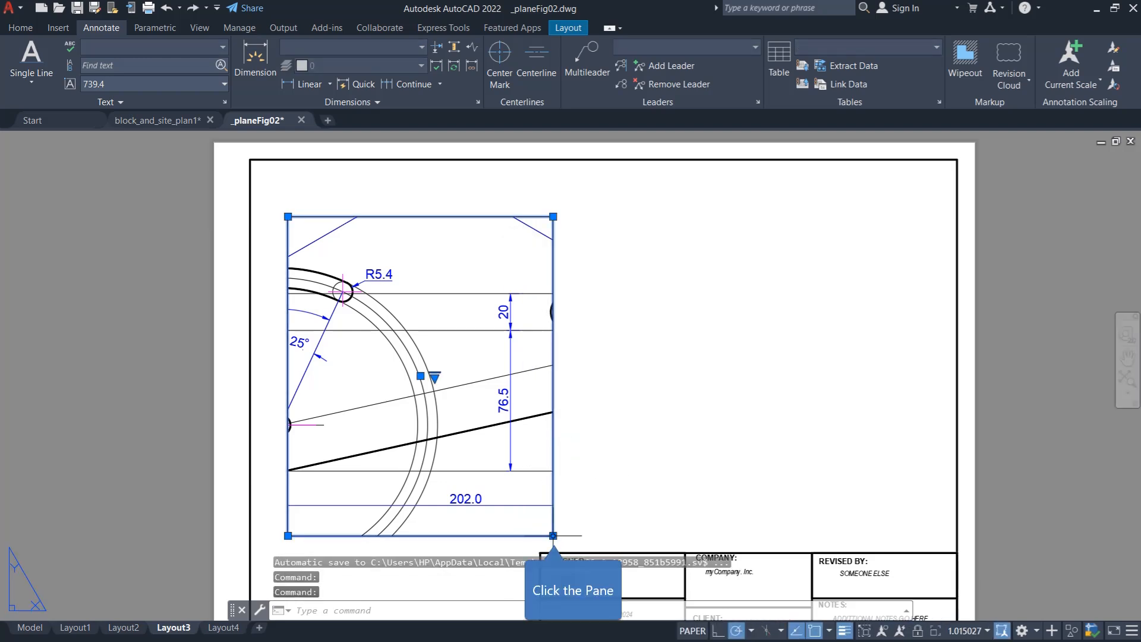
{"action": "left_click", "coordinate": [553, 535]}
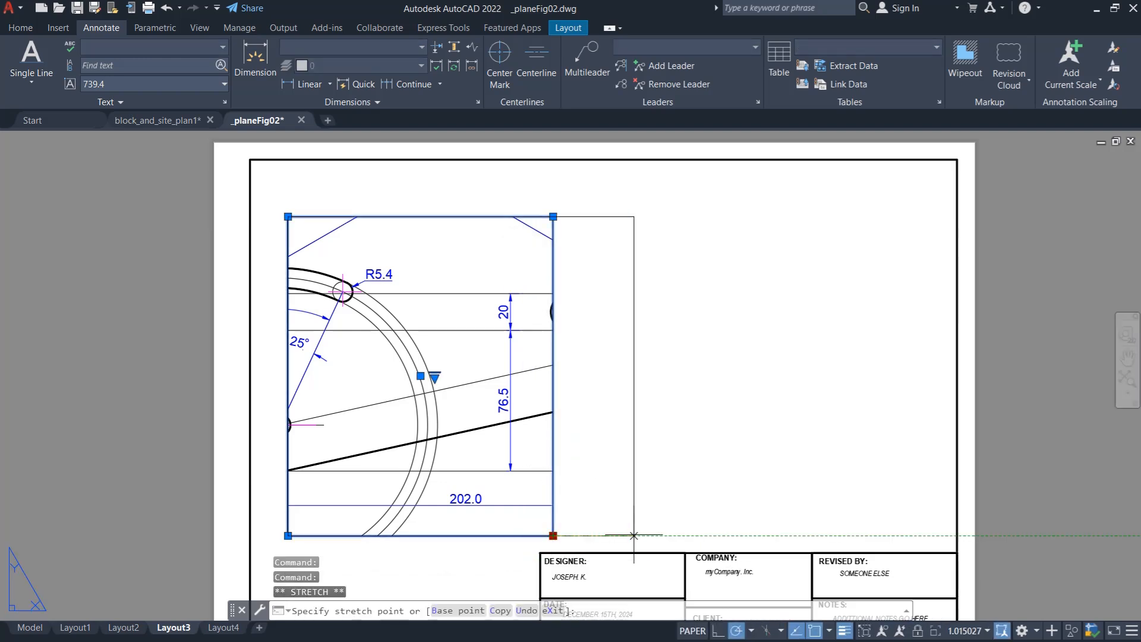
{"action": "left_click", "coordinate": [948, 535]}
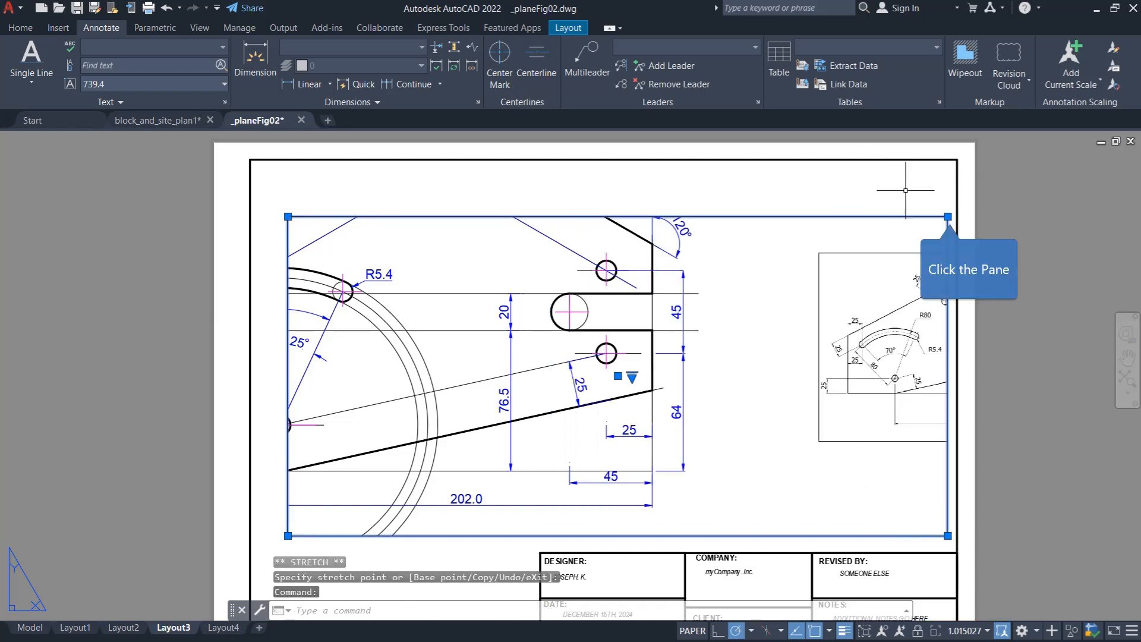
{"action": "left_click", "coordinate": [947, 216]}
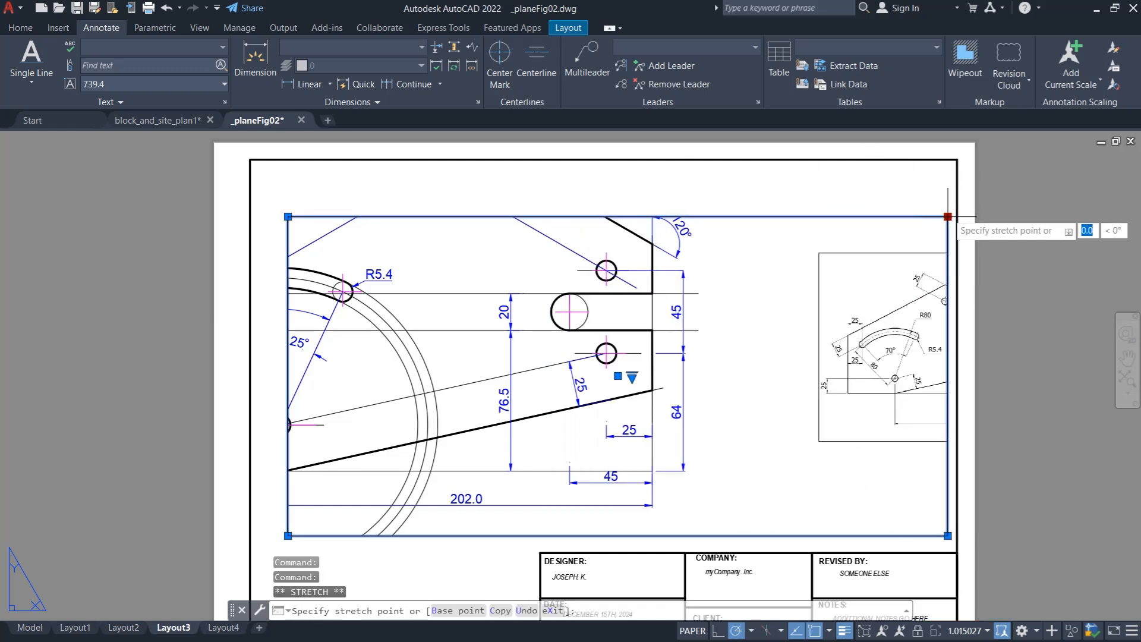
{"action": "left_click", "coordinate": [957, 159]}
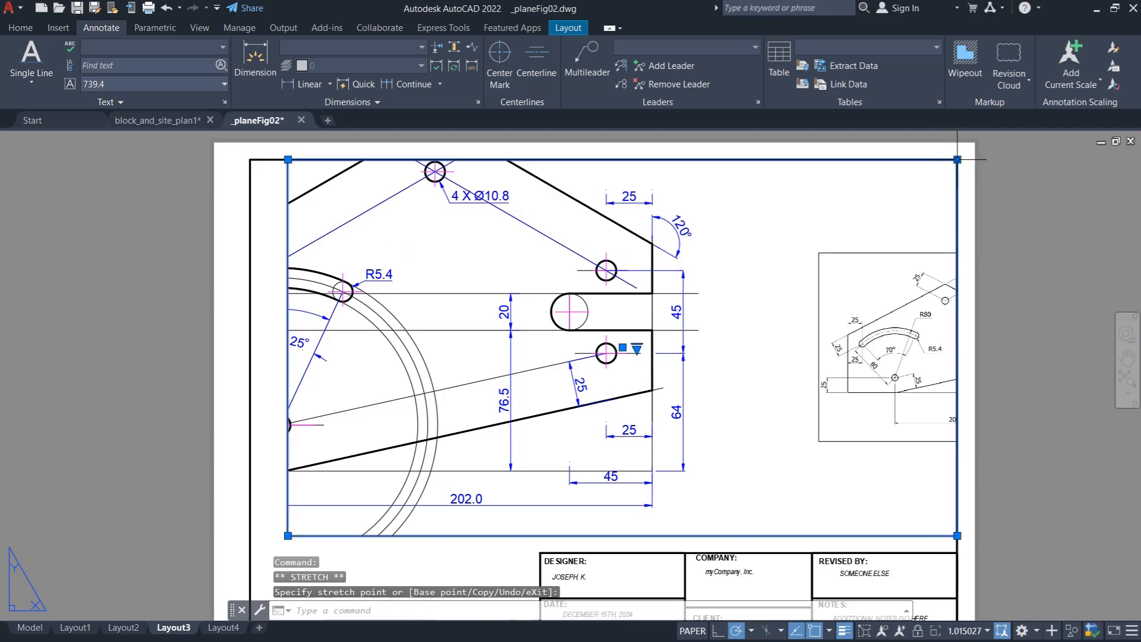
{"action": "left_click", "coordinate": [287, 535]}
{"action": "left_click", "coordinate": [250, 556]}
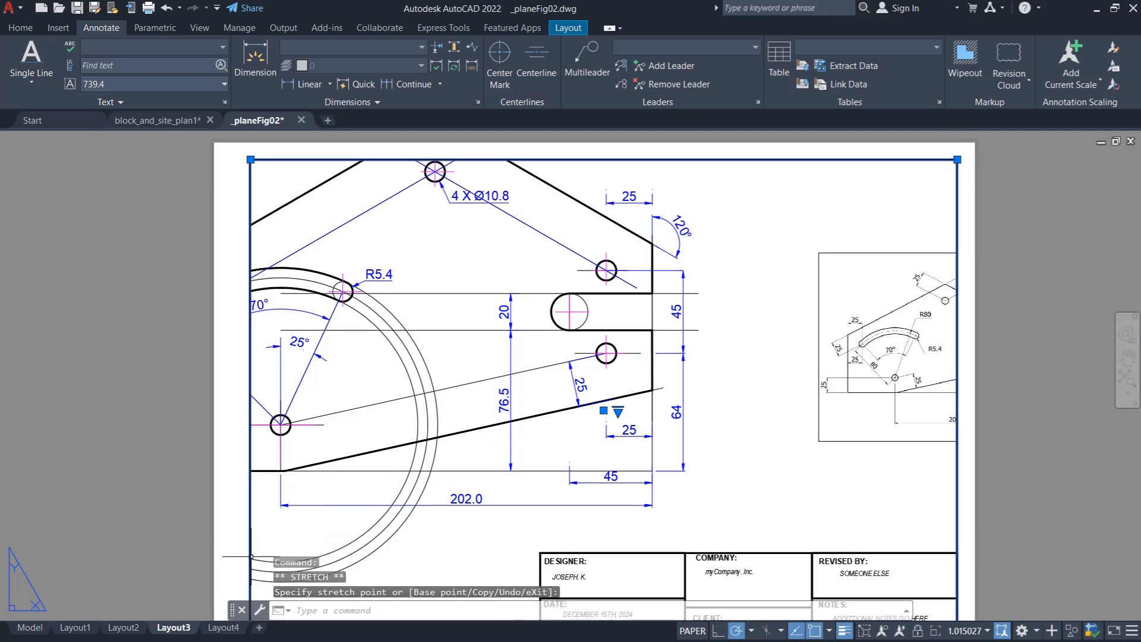
- Activate the enlarged viewport and adjust the zoom and position of the plate to fill the sheet at nearly full scale
{"action": "double_click", "coordinate": [743, 469]}
{"action": "scroll", "coordinate": [492, 425], "scroll_direction": "down", "scroll_amount": 3}
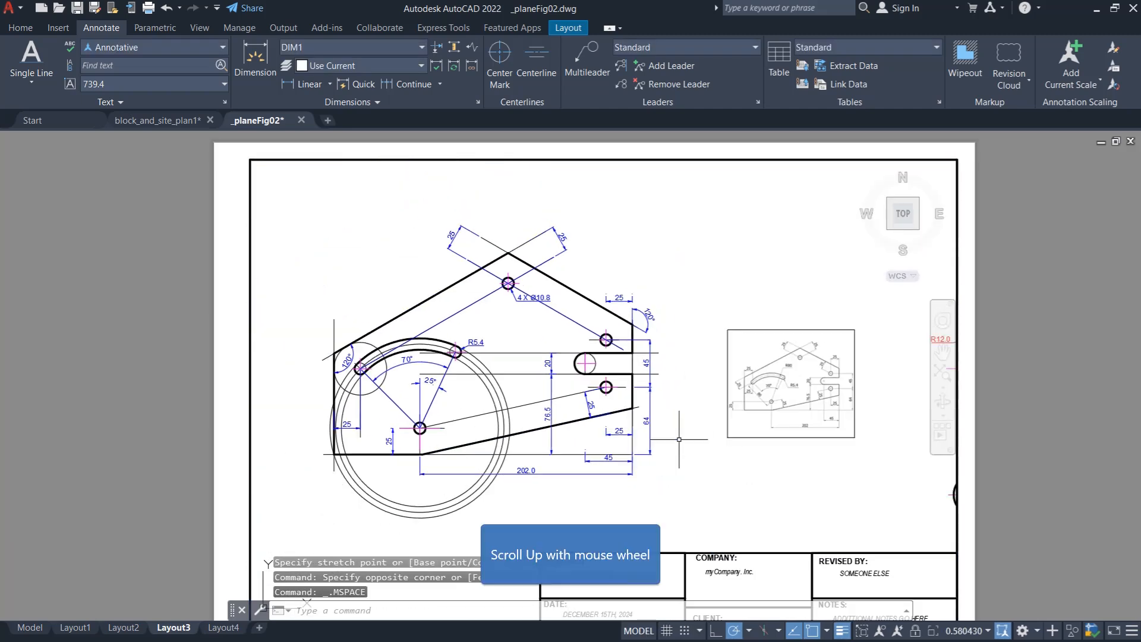
{"action": "scroll", "coordinate": [404, 367], "scroll_direction": "down", "scroll_amount": 2}
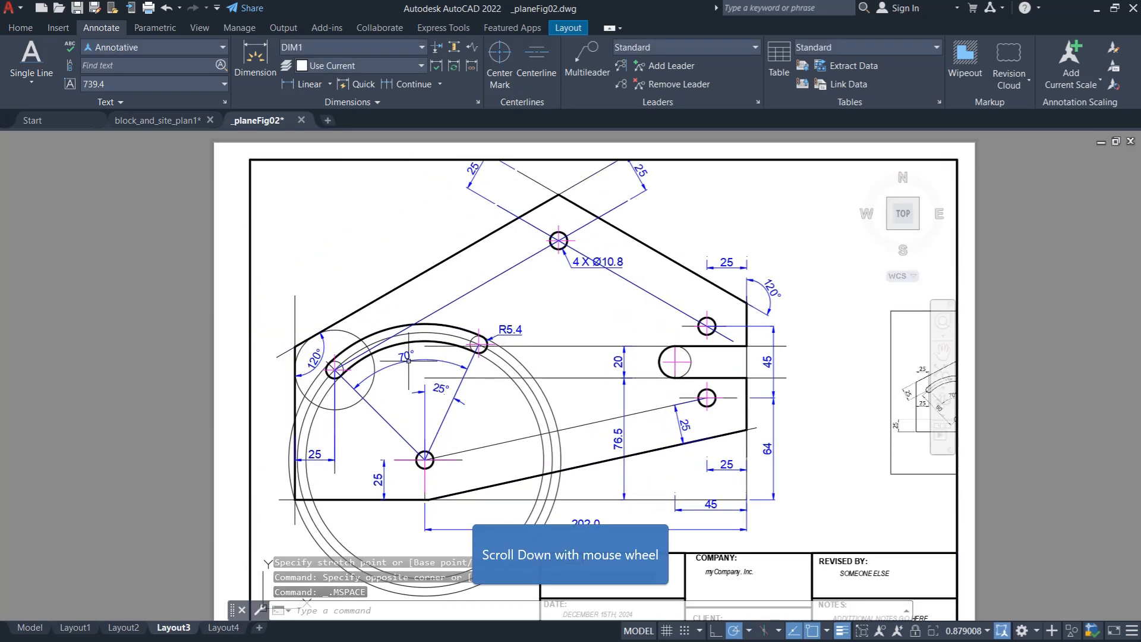
{"action": "scroll", "coordinate": [550, 382], "scroll_direction": "up", "scroll_amount": 1}
{"action": "scroll", "coordinate": [453, 321], "scroll_direction": "up", "scroll_amount": 1}
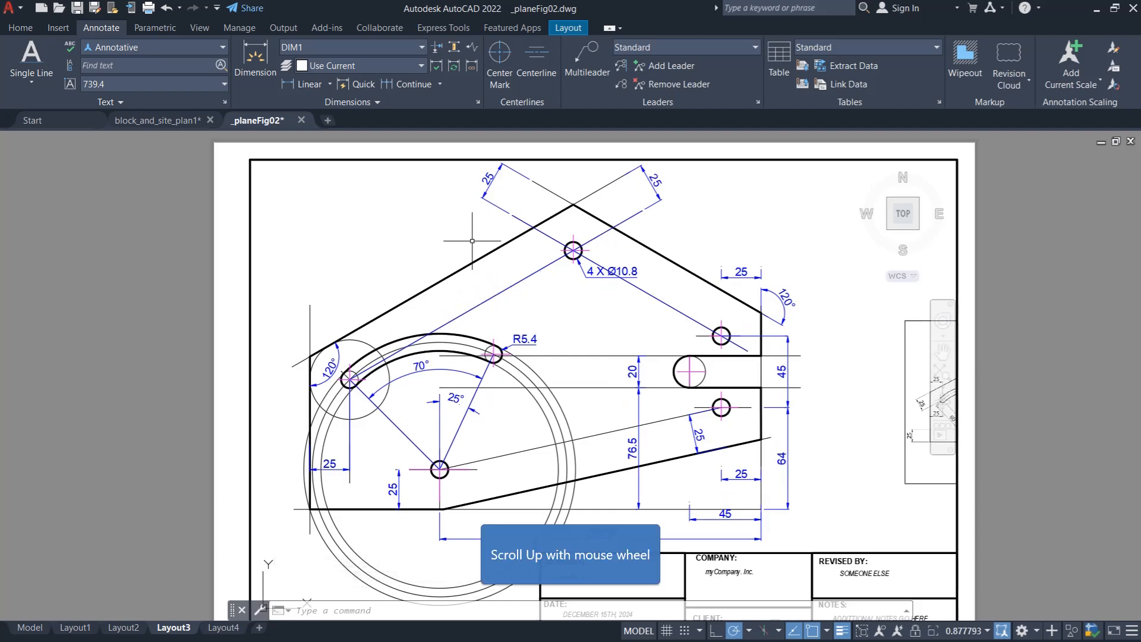
{"action": "scroll", "coordinate": [471, 224], "scroll_direction": "up", "scroll_amount": 1}
{"action": "scroll", "coordinate": [467, 246], "scroll_direction": "down", "scroll_amount": 1}
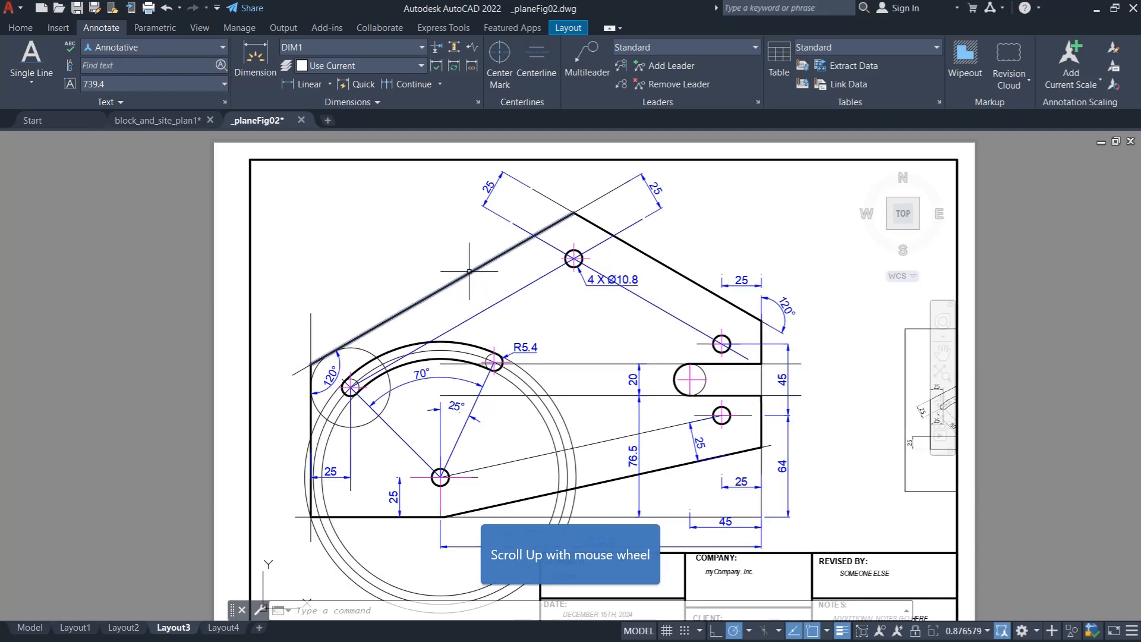
{"action": "scroll", "coordinate": [470, 274], "scroll_direction": "up", "scroll_amount": 1}
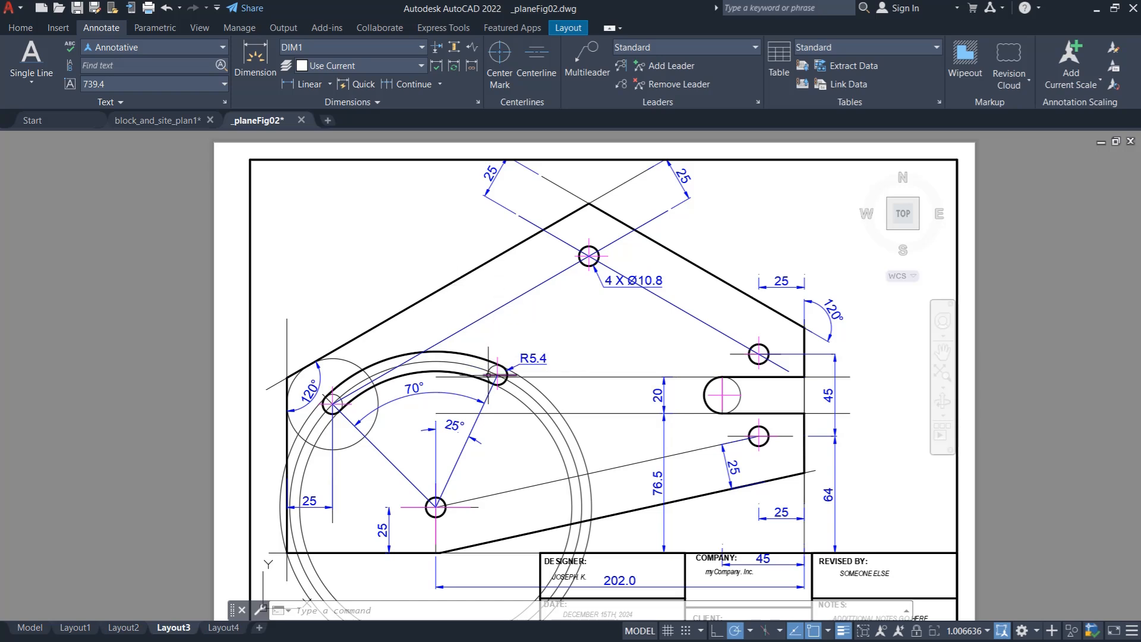
{"action": "scroll", "coordinate": [497, 295], "scroll_direction": "down", "scroll_amount": 1}
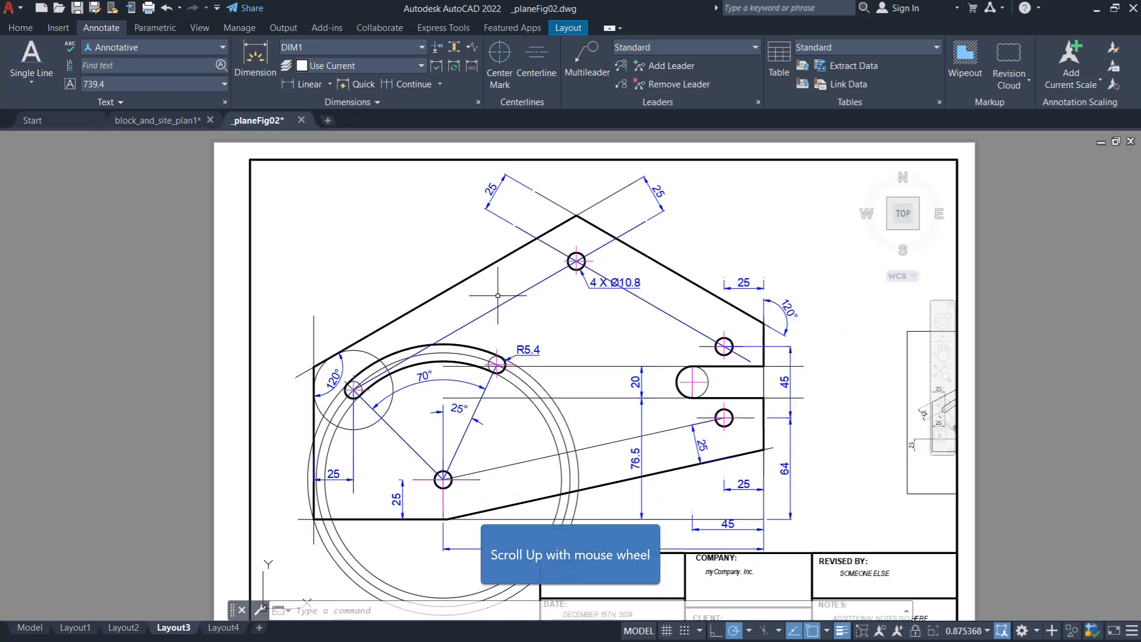
{"action": "scroll", "coordinate": [494, 377], "scroll_direction": "up", "scroll_amount": 1}
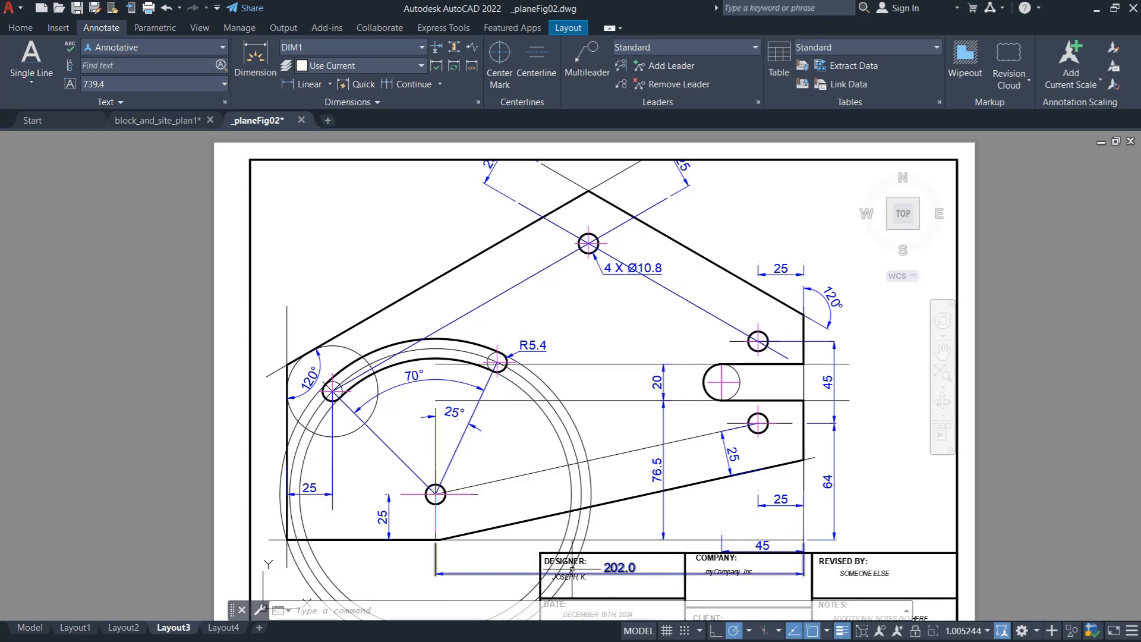
- Set the viewport scale to 1:1 and return to paper space
{"action": "left_click", "coordinate": [986, 631]}
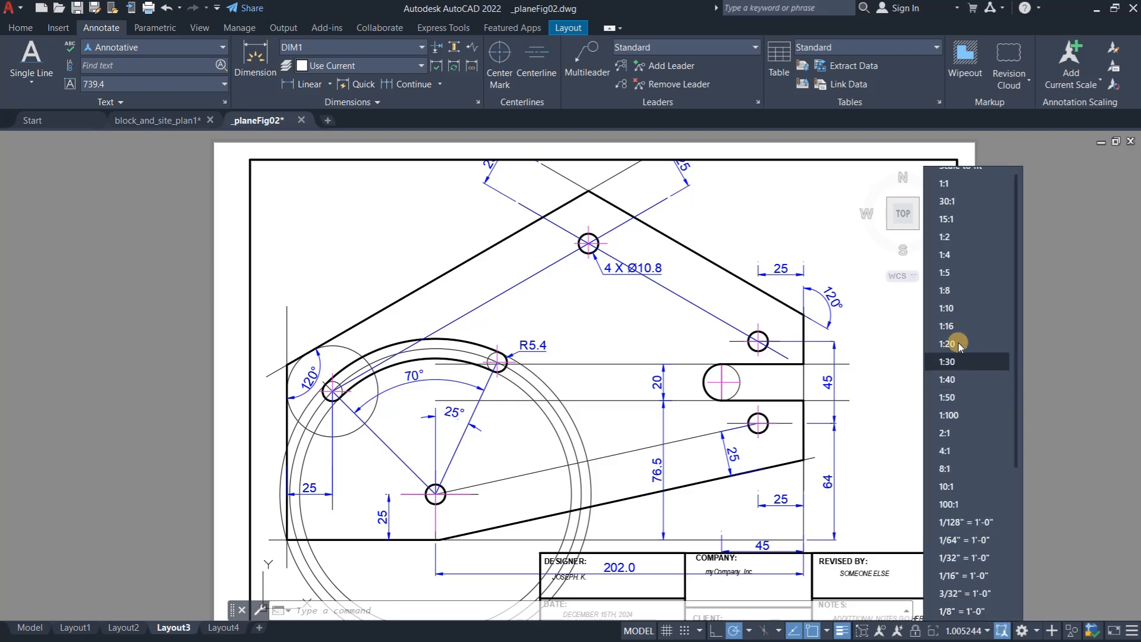
{"action": "left_click", "coordinate": [969, 183]}
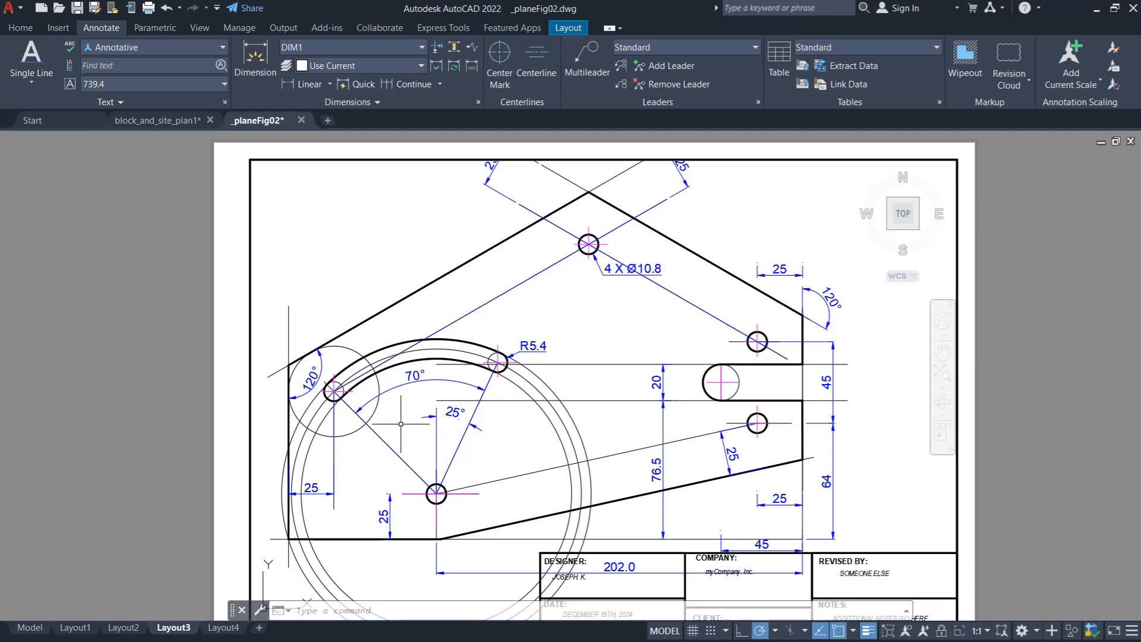
{"action": "double_click", "coordinate": [971, 436]}
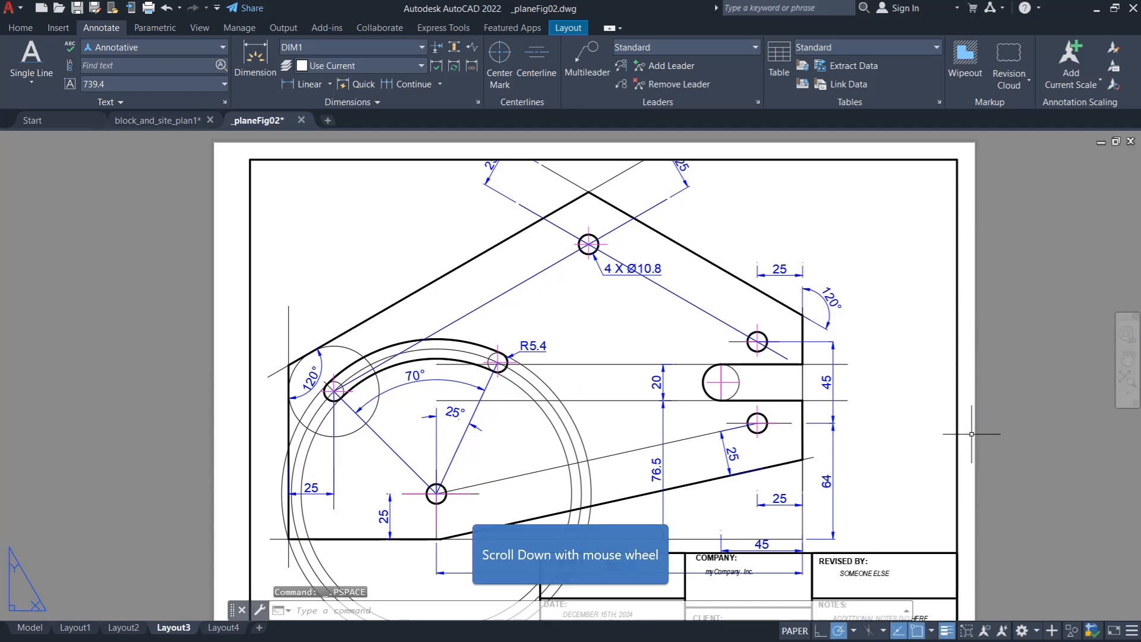
{"action": "scroll", "coordinate": [732, 265], "scroll_direction": "down", "scroll_amount": 2}
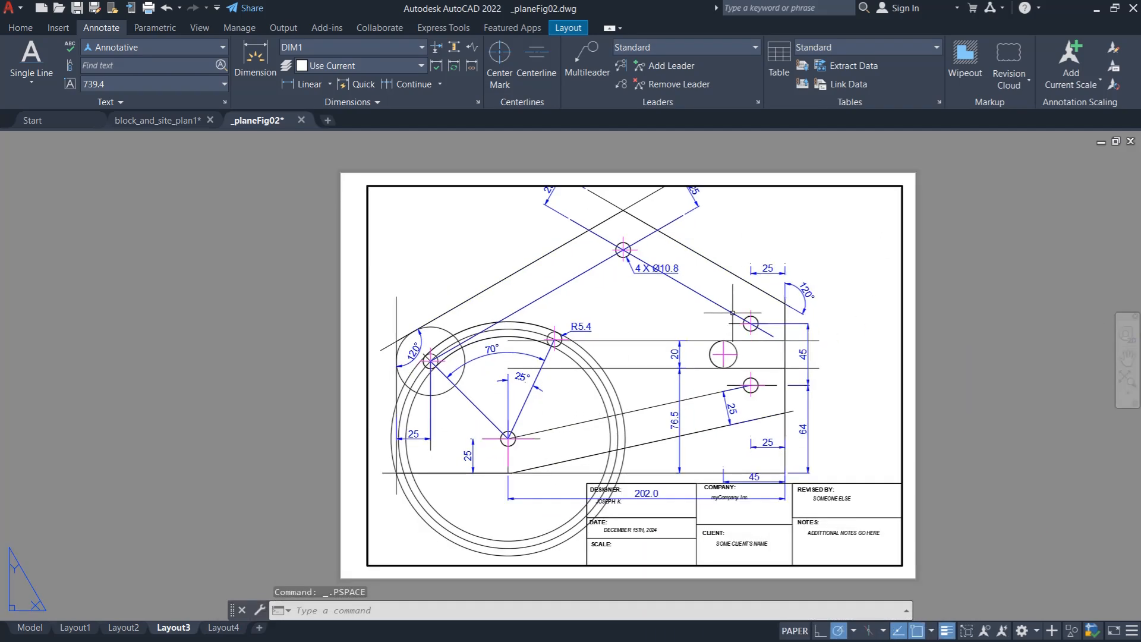
{"action": "left_click", "coordinate": [482, 553]}
{"action": "left_click", "coordinate": [470, 565]}
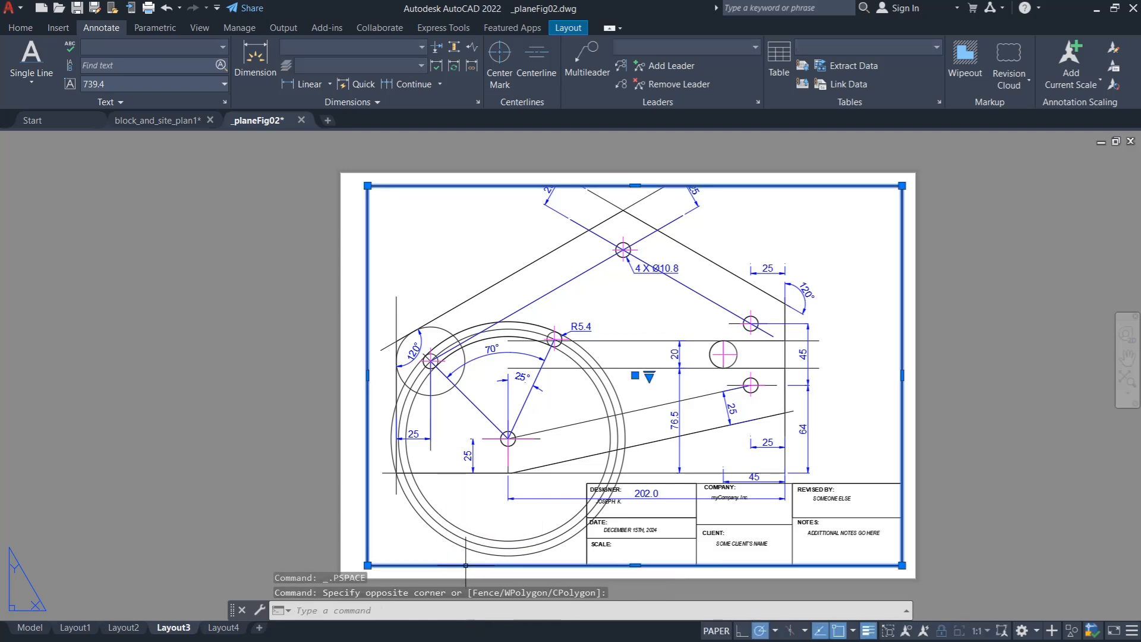
{"action": "left_click", "coordinate": [634, 565]}
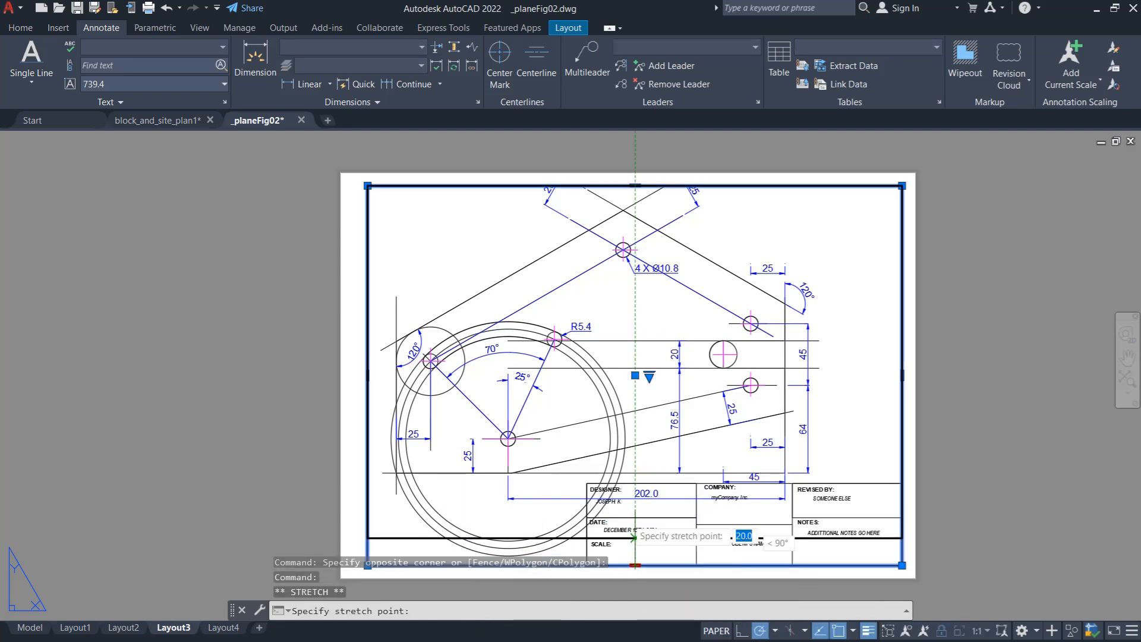
{"action": "left_click", "coordinate": [634, 432]}
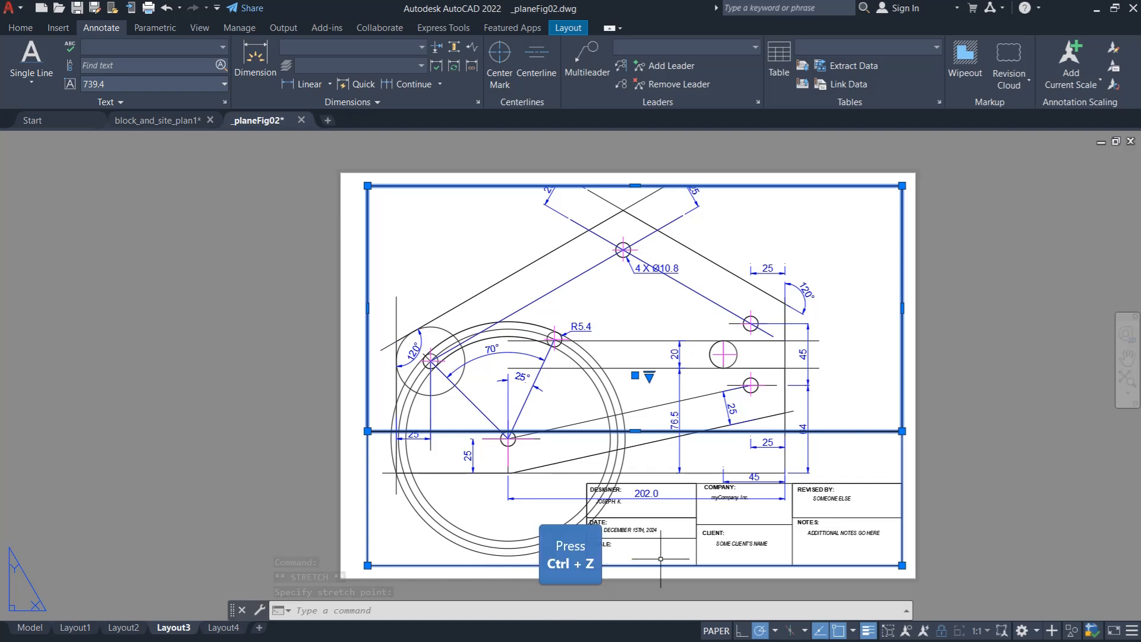
{"action": "key", "text": "ctrl+z"}
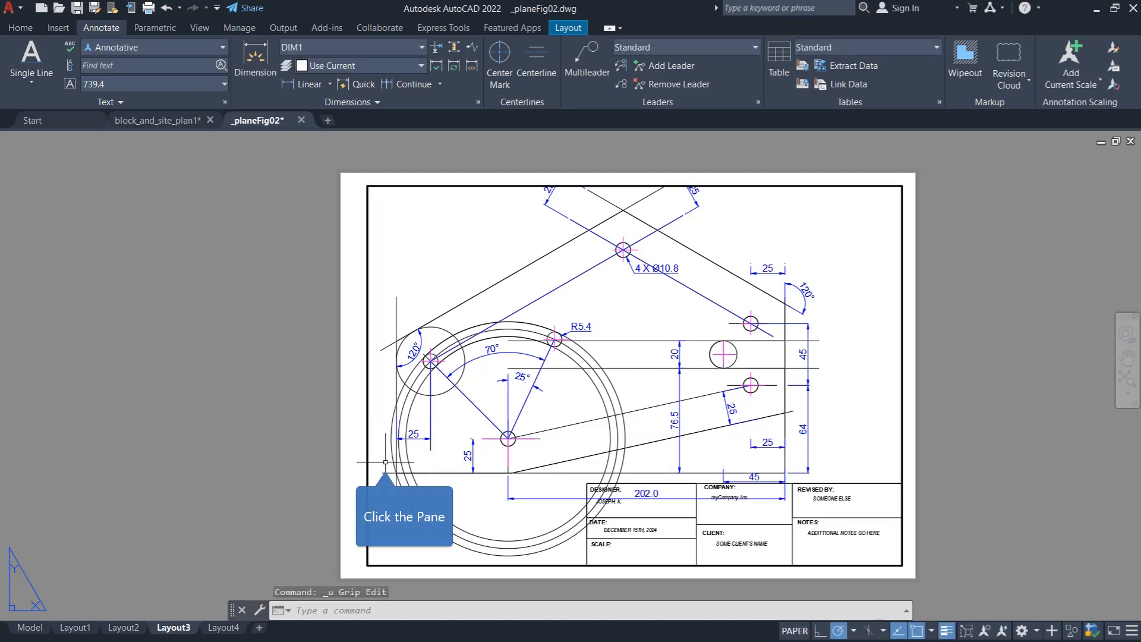
- Shrink the viewport by moving its upper-left corner inward and its lower-left corner to the centre of the large circle
{"action": "left_click", "coordinate": [385, 462]}
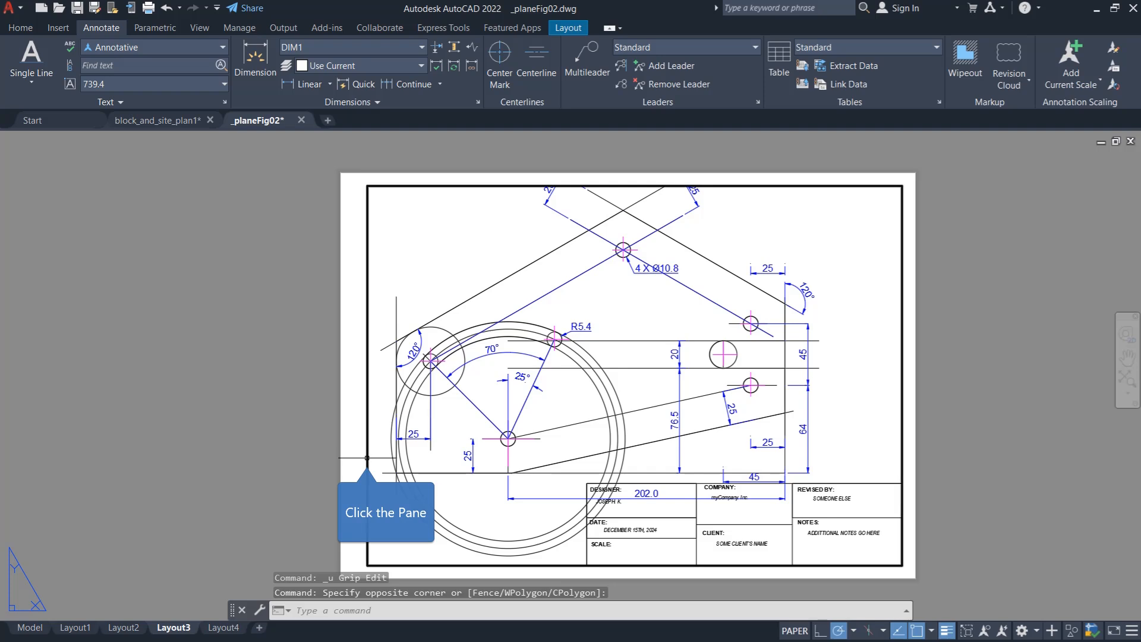
{"action": "left_click", "coordinate": [367, 458]}
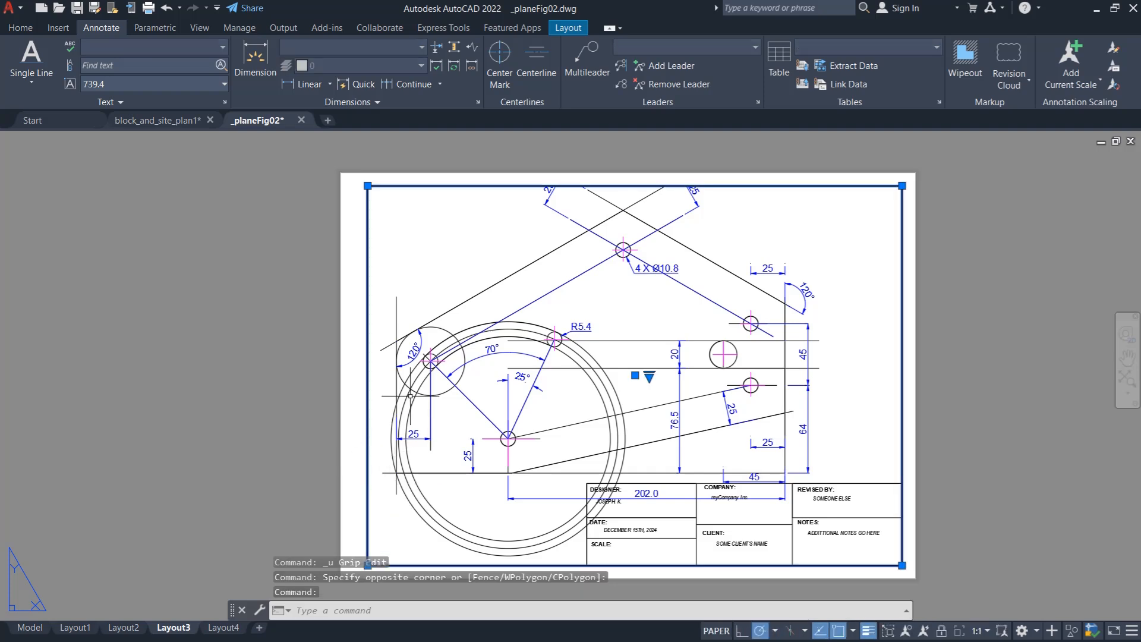
{"action": "left_click", "coordinate": [367, 185]}
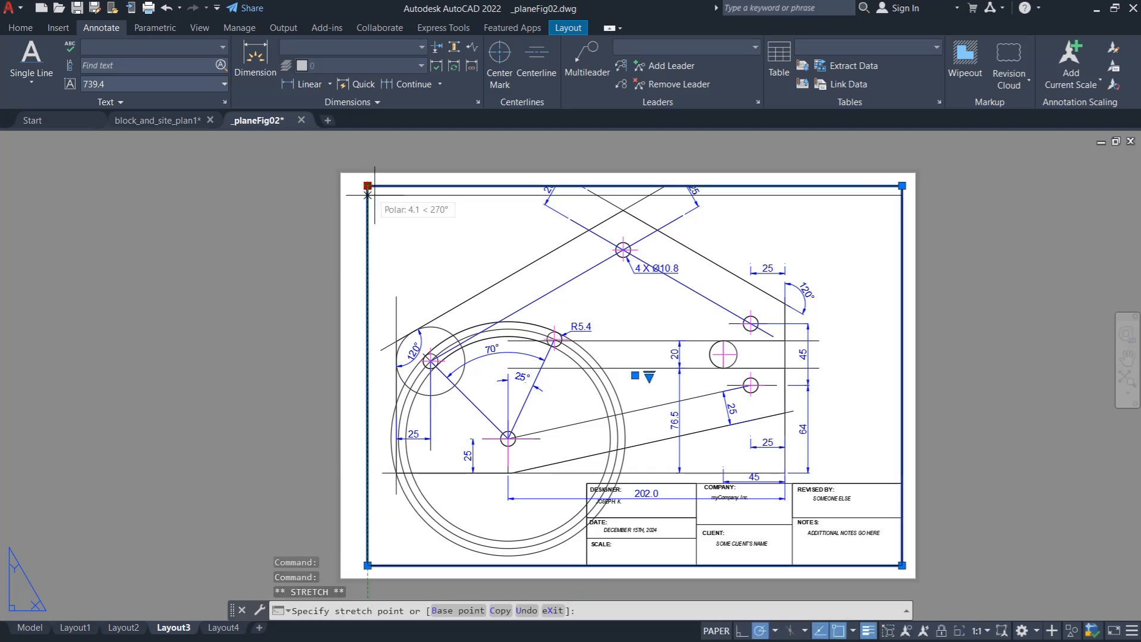
{"action": "left_click", "coordinate": [447, 268]}
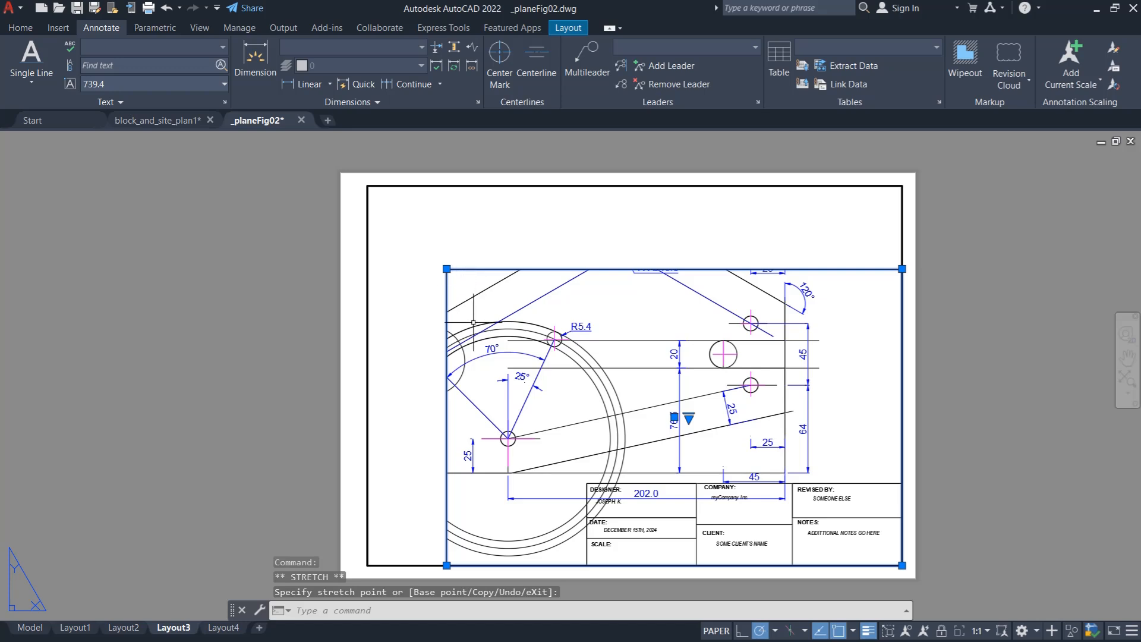
{"action": "left_click", "coordinate": [446, 564]}
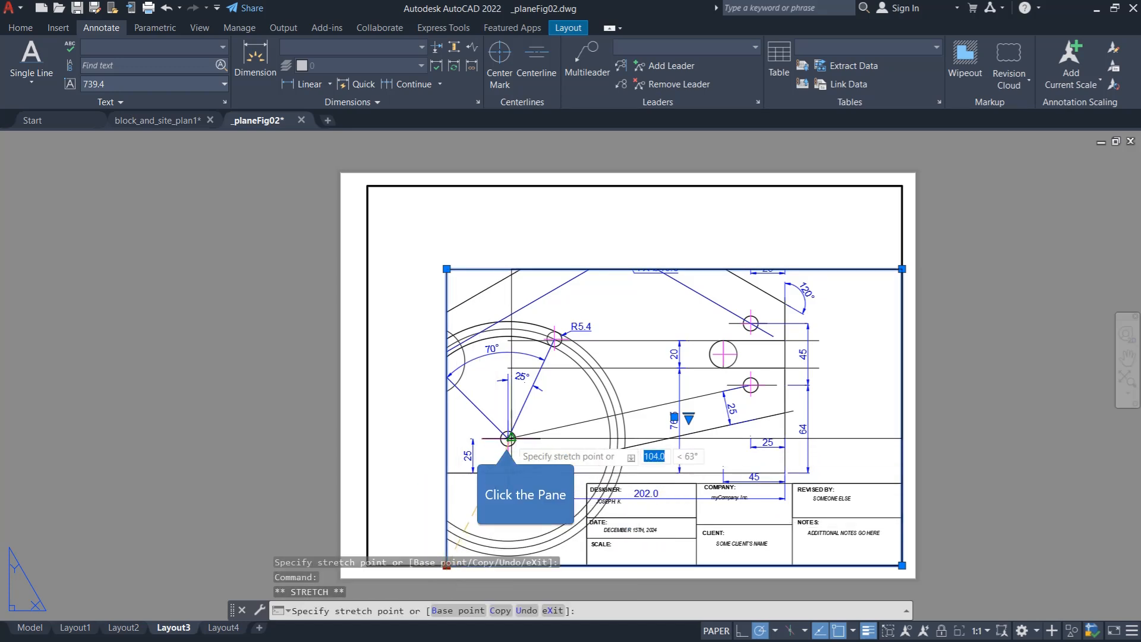
{"action": "left_click", "coordinate": [508, 438]}
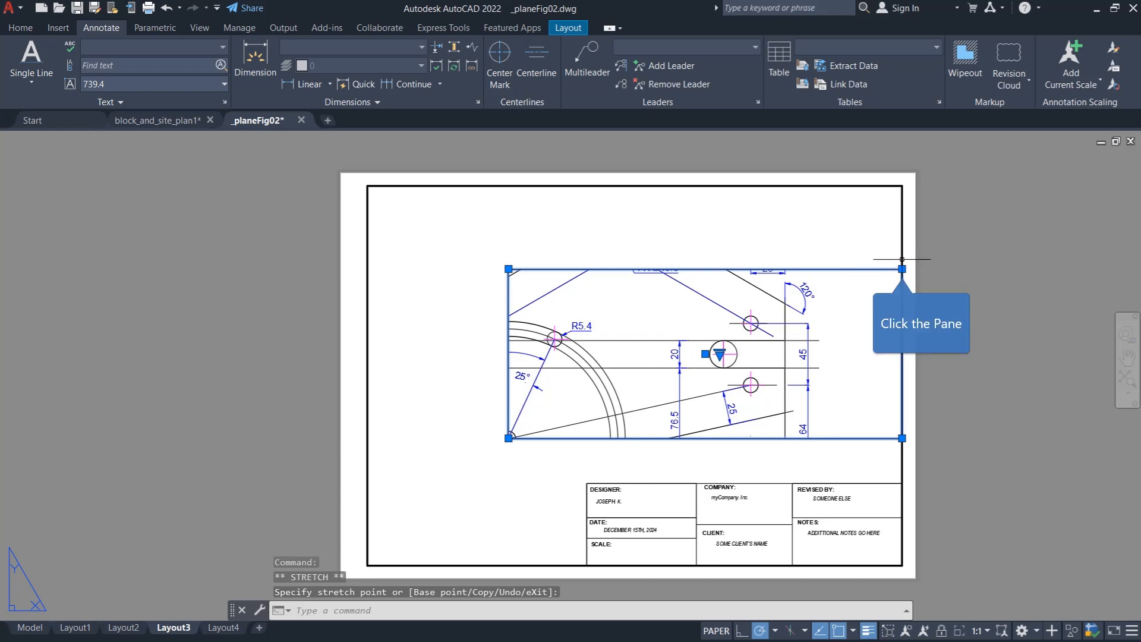
- Pull the viewport's right edge inward near the plate's right side and extend its left edge almost to the sheet border
{"action": "left_click", "coordinate": [901, 269]}
{"action": "left_click", "coordinate": [777, 274]}
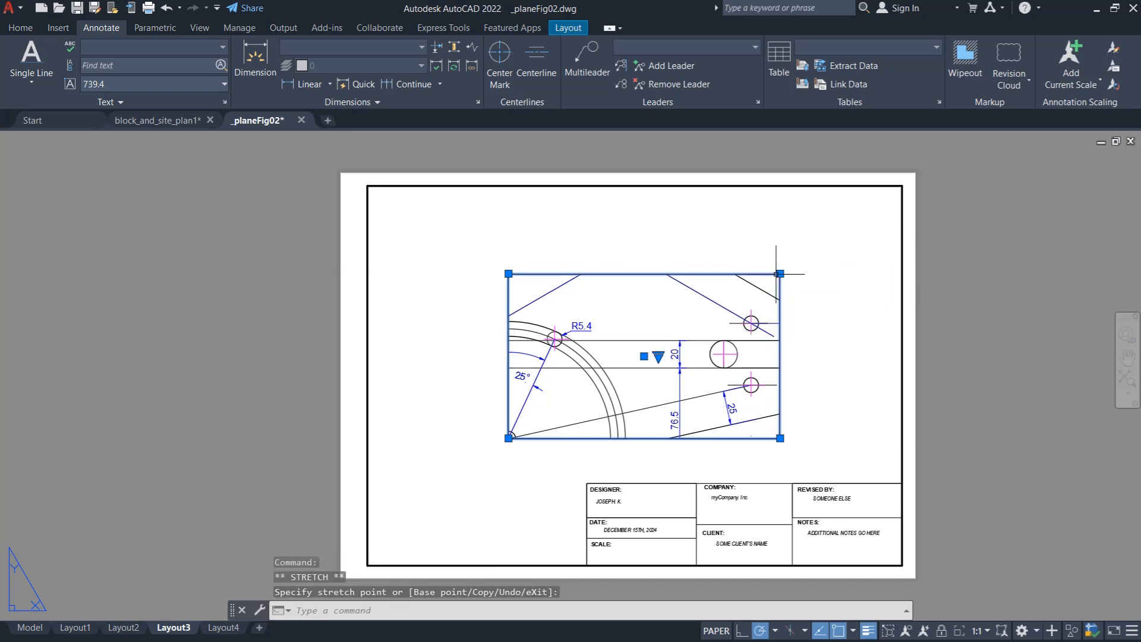
{"action": "left_click", "coordinate": [508, 274]}
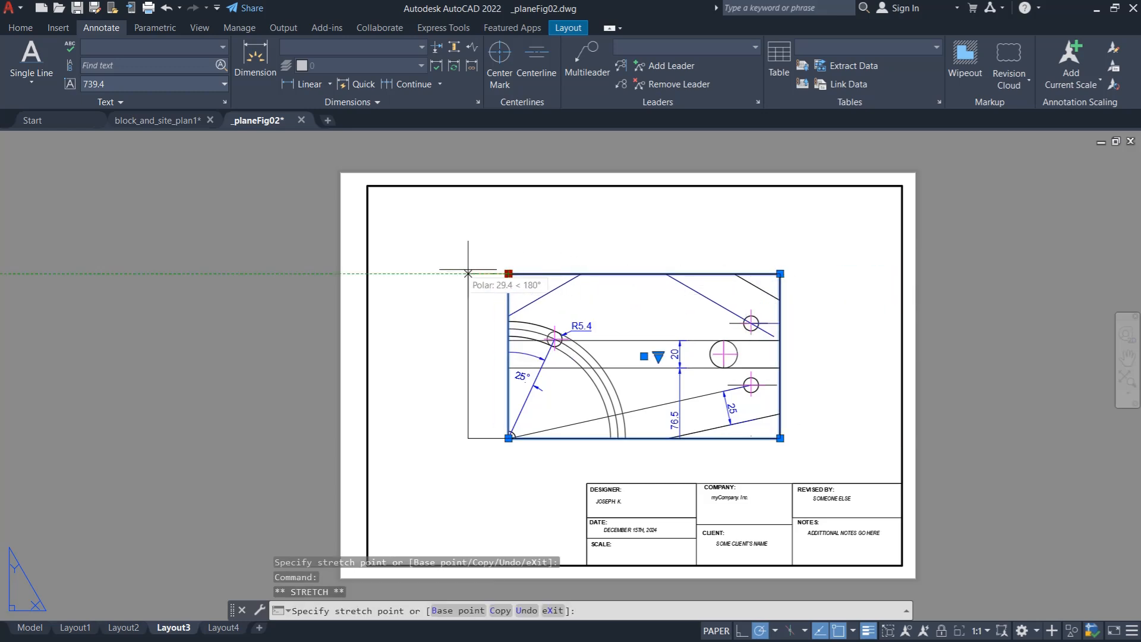
{"action": "left_click", "coordinate": [378, 274]}
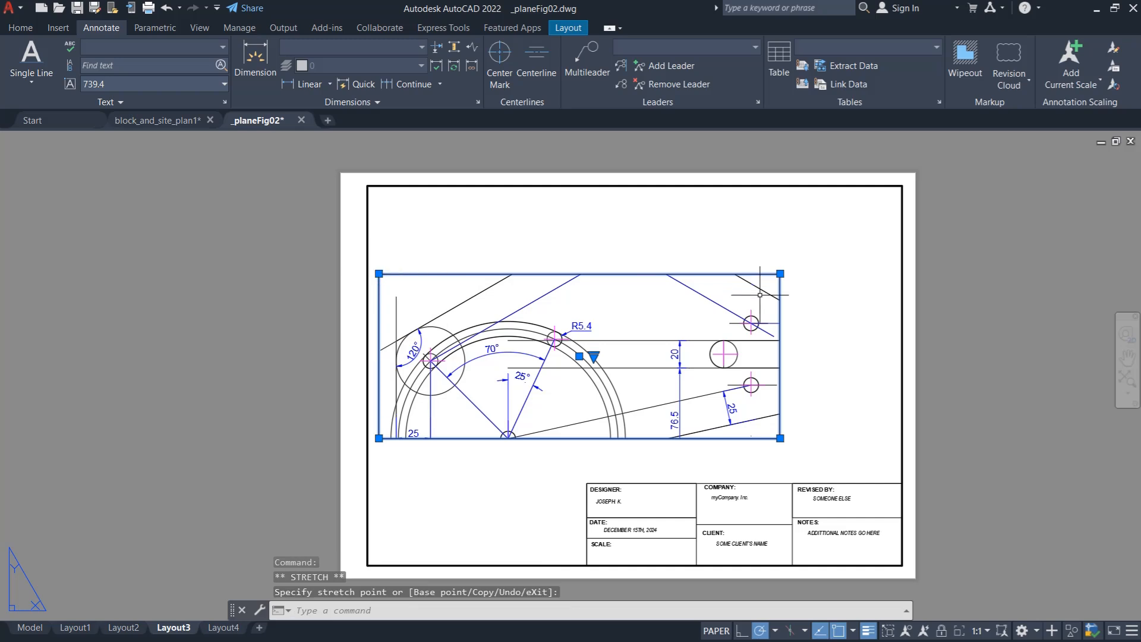
- Stretch the viewport's lower-right corner to the title block's upper-left corner and zoom the plate inside it to fit
{"action": "left_click", "coordinate": [780, 438]}
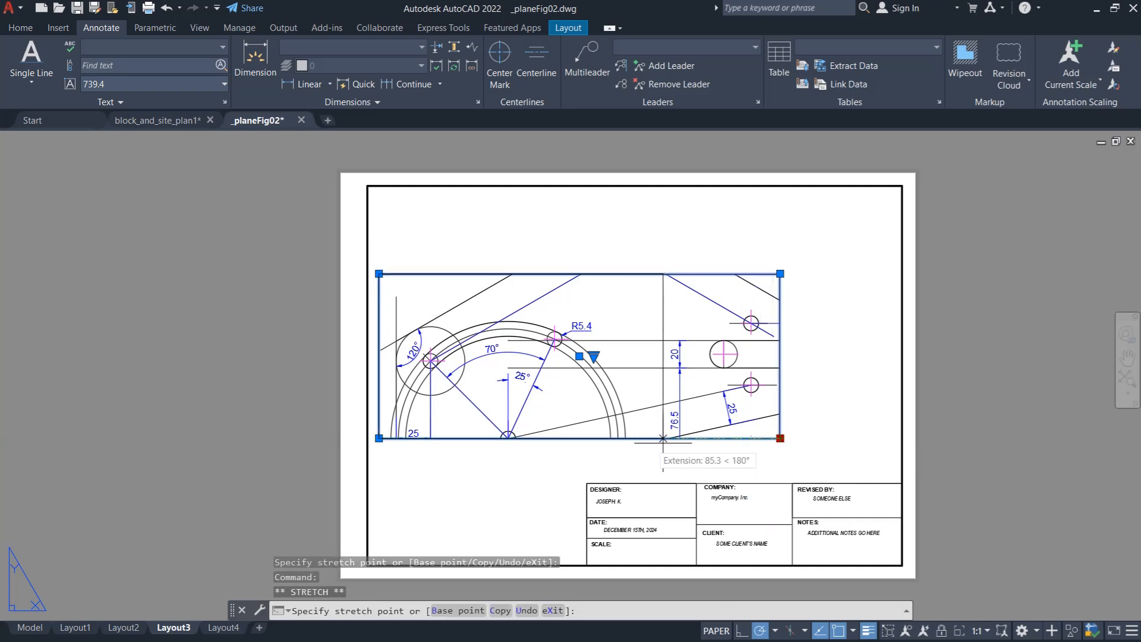
{"action": "left_click", "coordinate": [586, 482]}
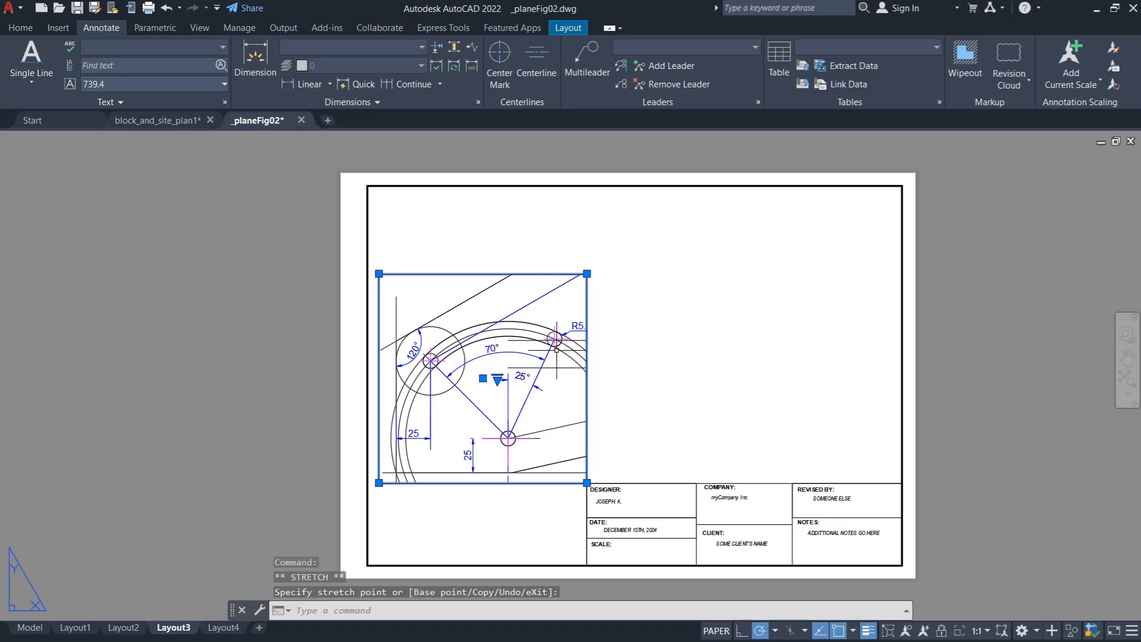
{"action": "double_click", "coordinate": [474, 339]}
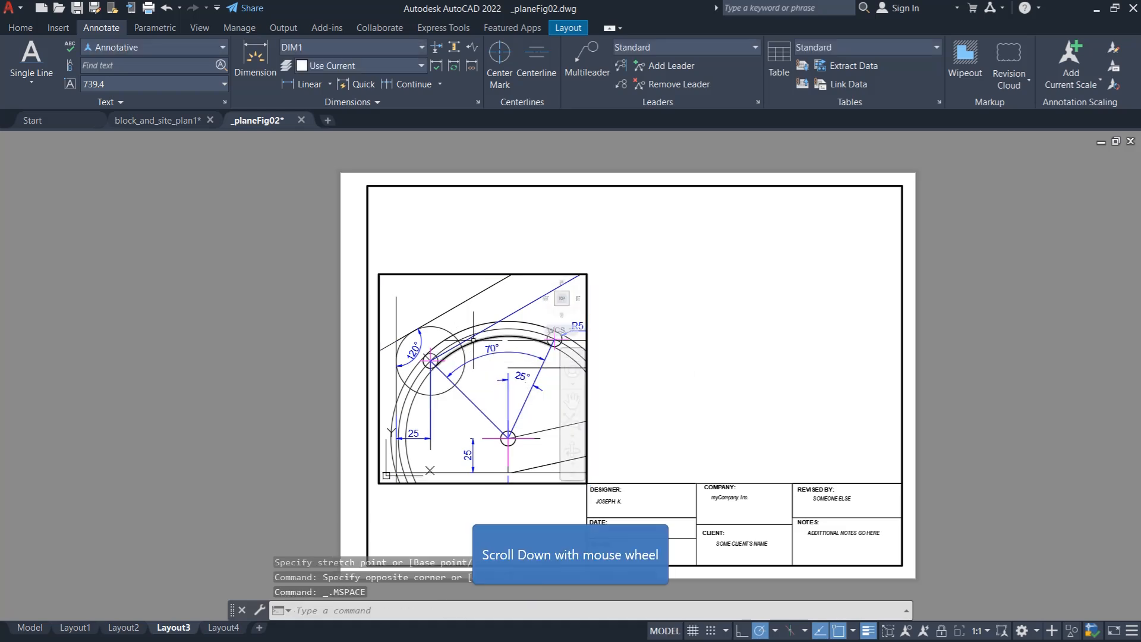
{"action": "scroll", "coordinate": [443, 368], "scroll_direction": "down", "scroll_amount": 6}
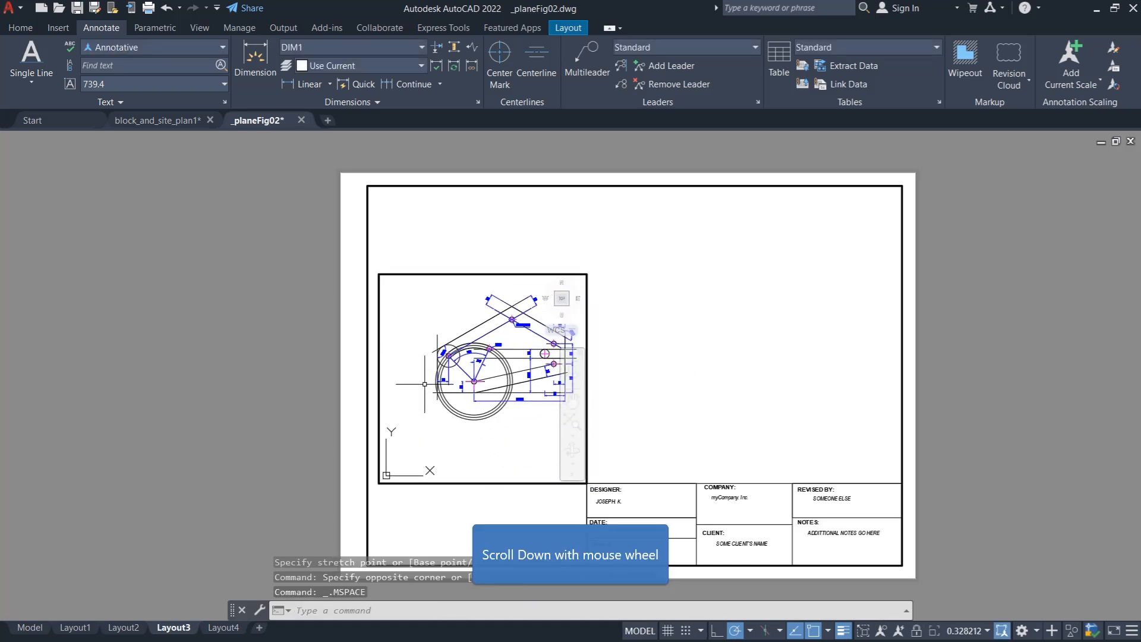
{"action": "scroll", "coordinate": [487, 348], "scroll_direction": "up", "scroll_amount": 2}
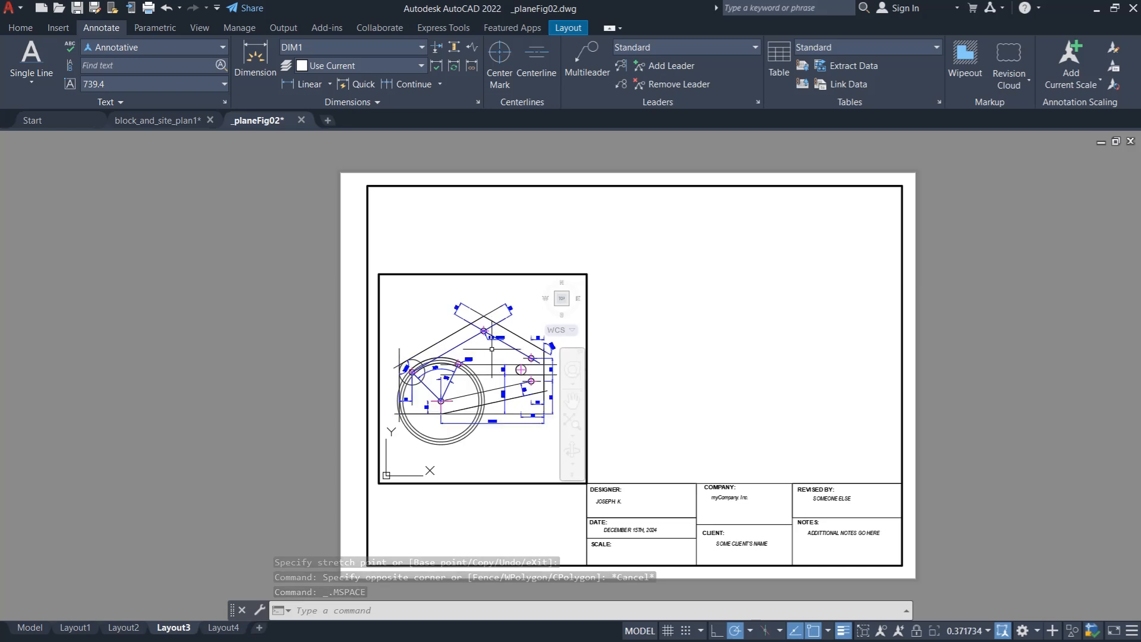
{"action": "scroll", "coordinate": [487, 349], "scroll_direction": "up", "scroll_amount": 1}
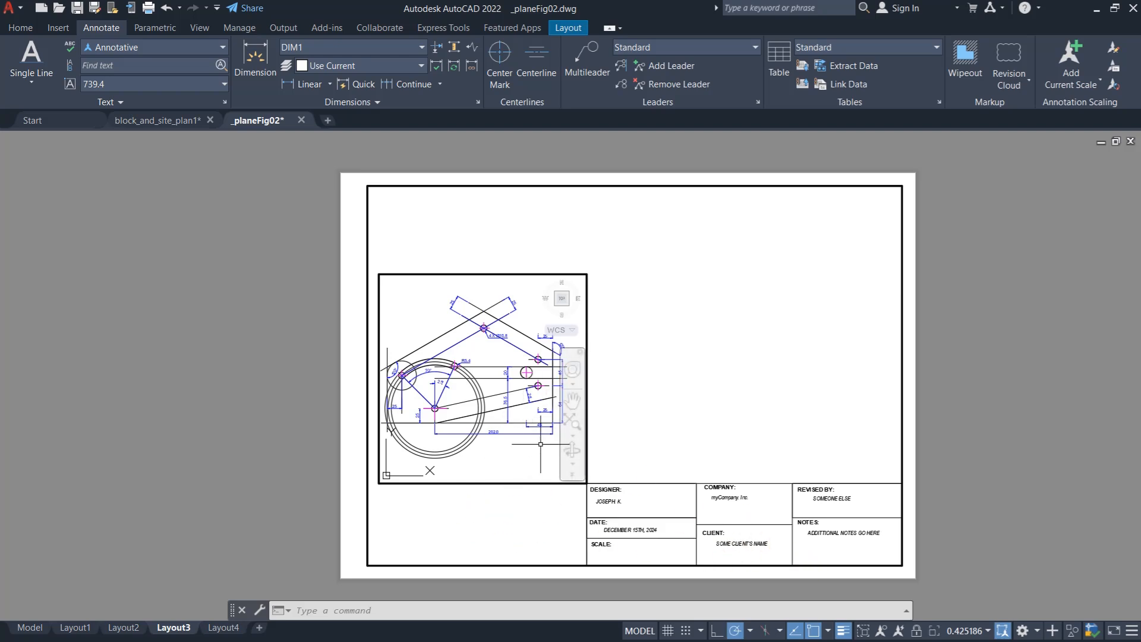
- Set the viewport scale to 1:2 and return to paper space
{"action": "left_click", "coordinate": [987, 631]}
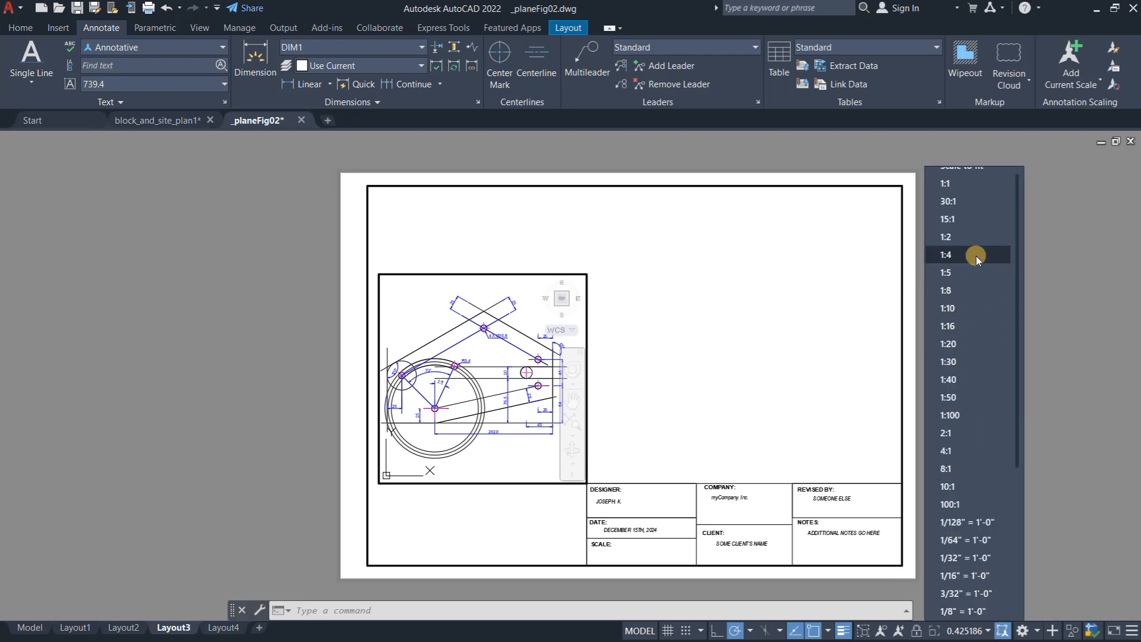
{"action": "left_click", "coordinate": [975, 237]}
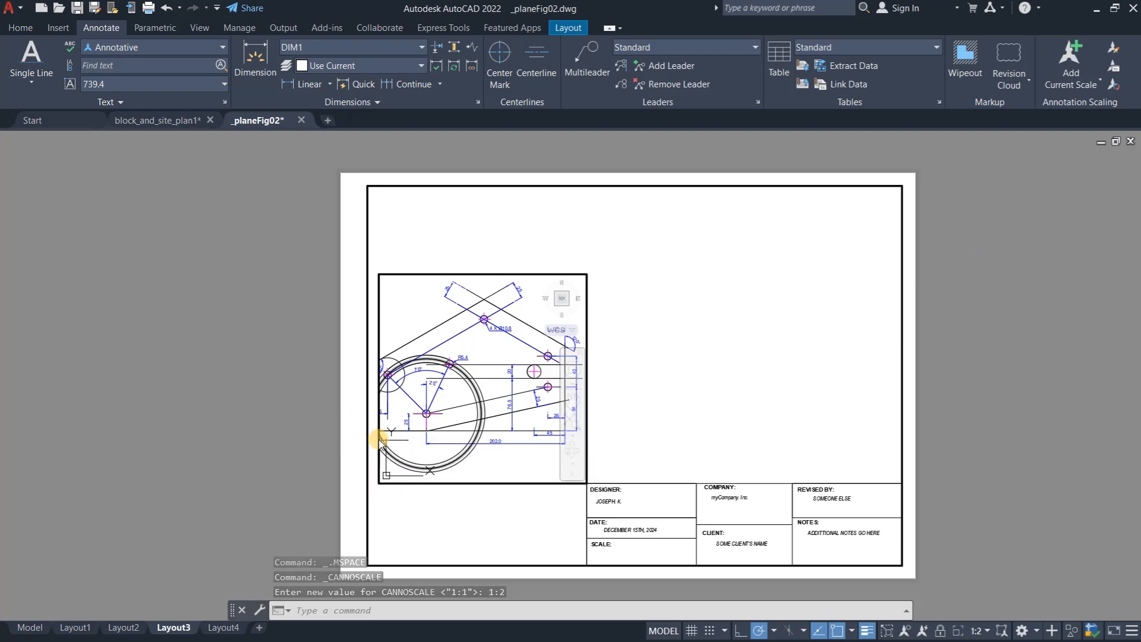
{"action": "double_click", "coordinate": [393, 525]}
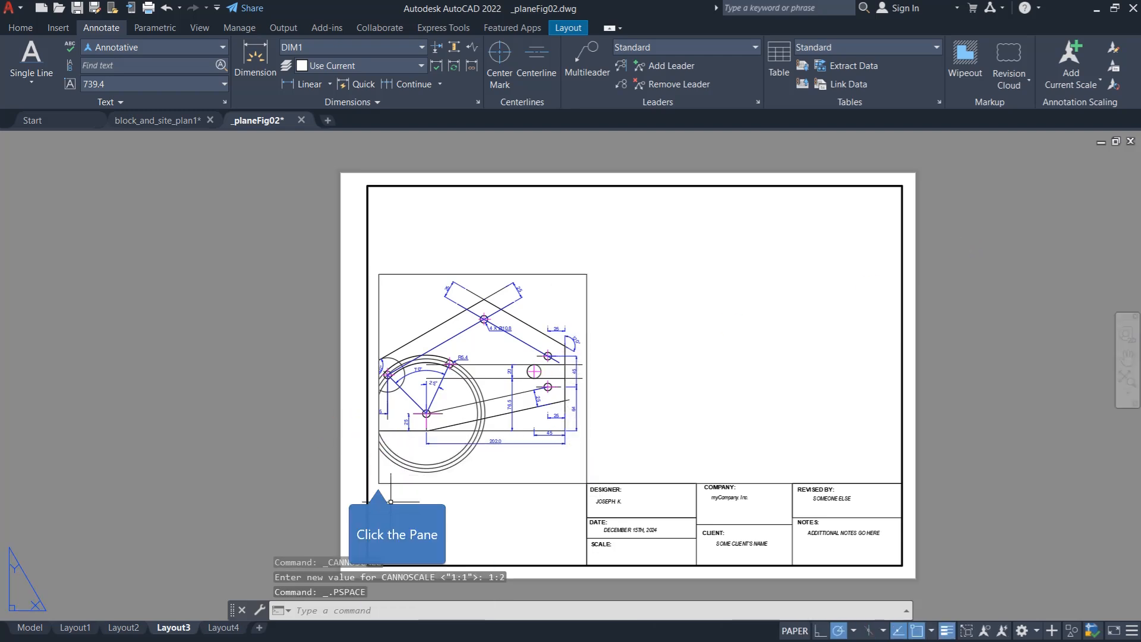
- Reactivate the viewport and adjust its zoom until the whole plate with its dimensions fits inside the frame
{"action": "left_click", "coordinate": [378, 482]}
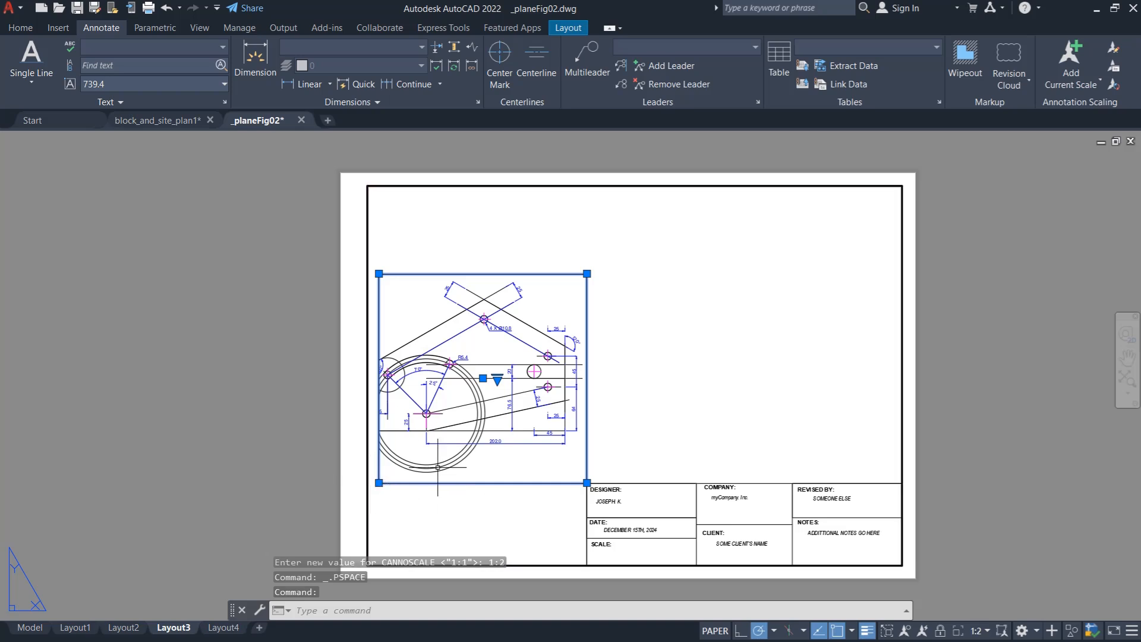
{"action": "double_click", "coordinate": [501, 460]}
{"action": "scroll", "coordinate": [471, 405], "scroll_direction": "down", "scroll_amount": 2}
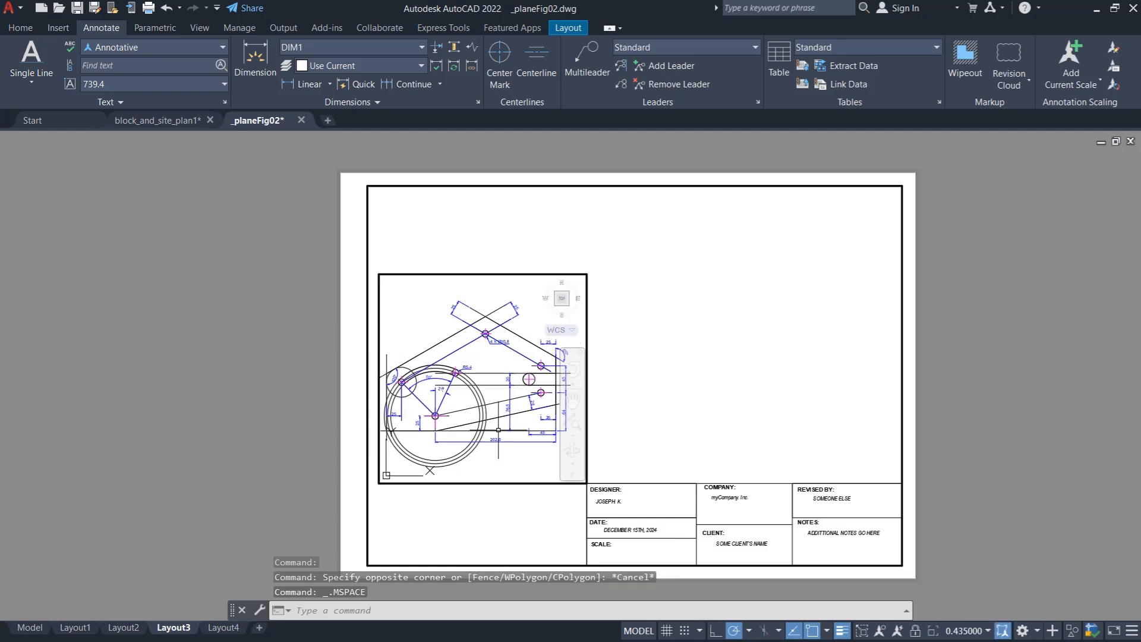
{"action": "scroll", "coordinate": [468, 398], "scroll_direction": "down", "scroll_amount": 1}
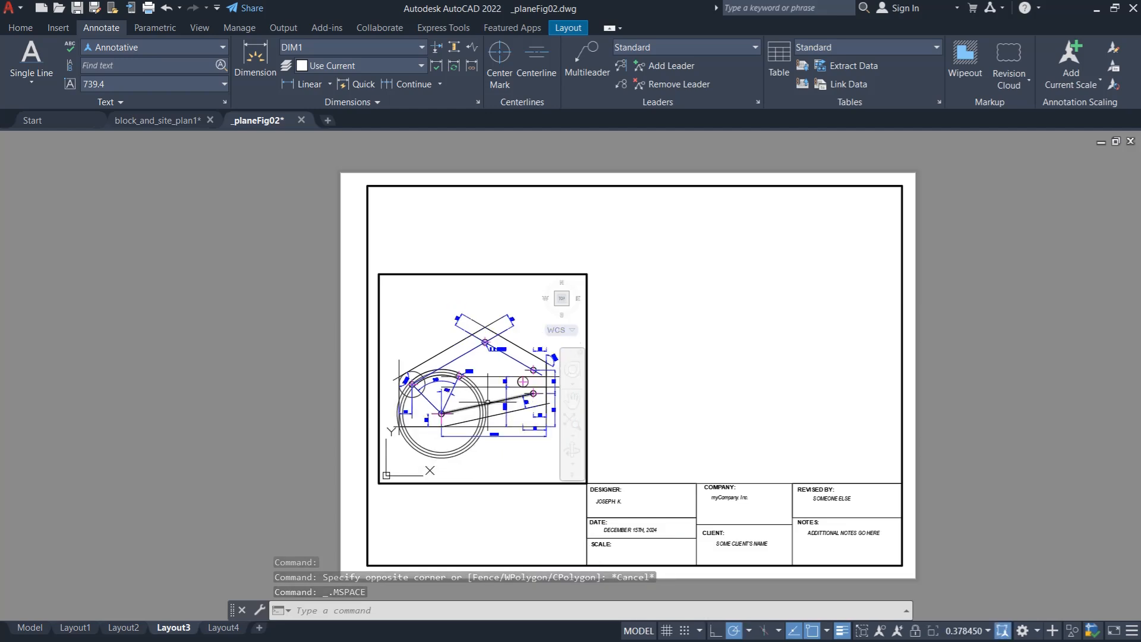
{"action": "scroll", "coordinate": [467, 393], "scroll_direction": "up", "scroll_amount": 1}
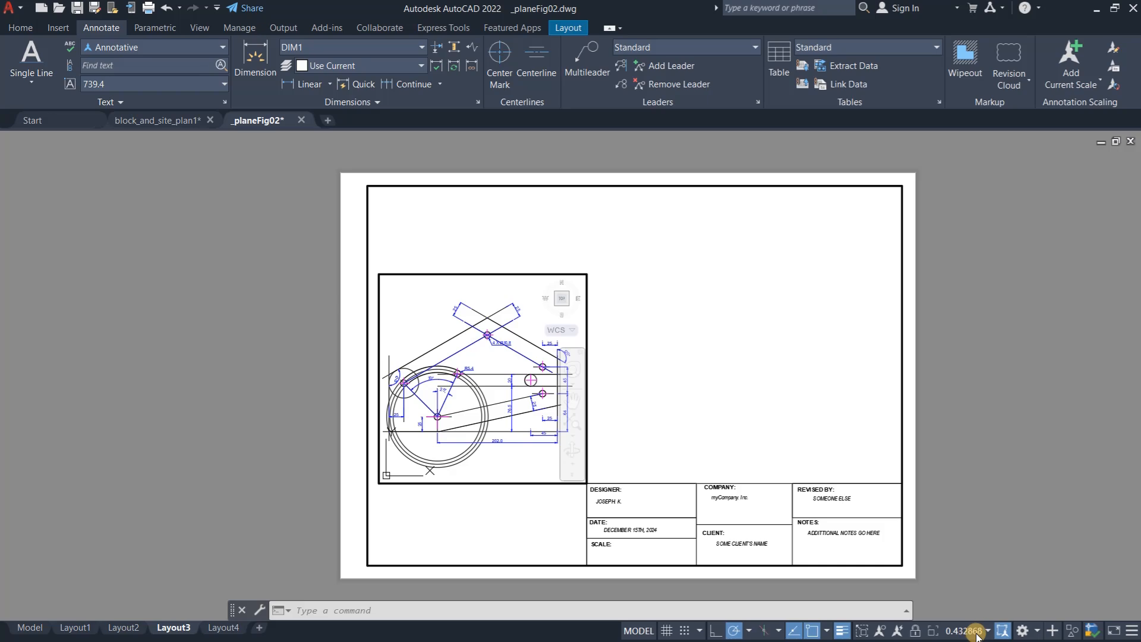
- Switch to Calculator, divide 1 by 0.432 to work out the viewport's scale ratio, and close it
{"action": "key", "text": "super"}
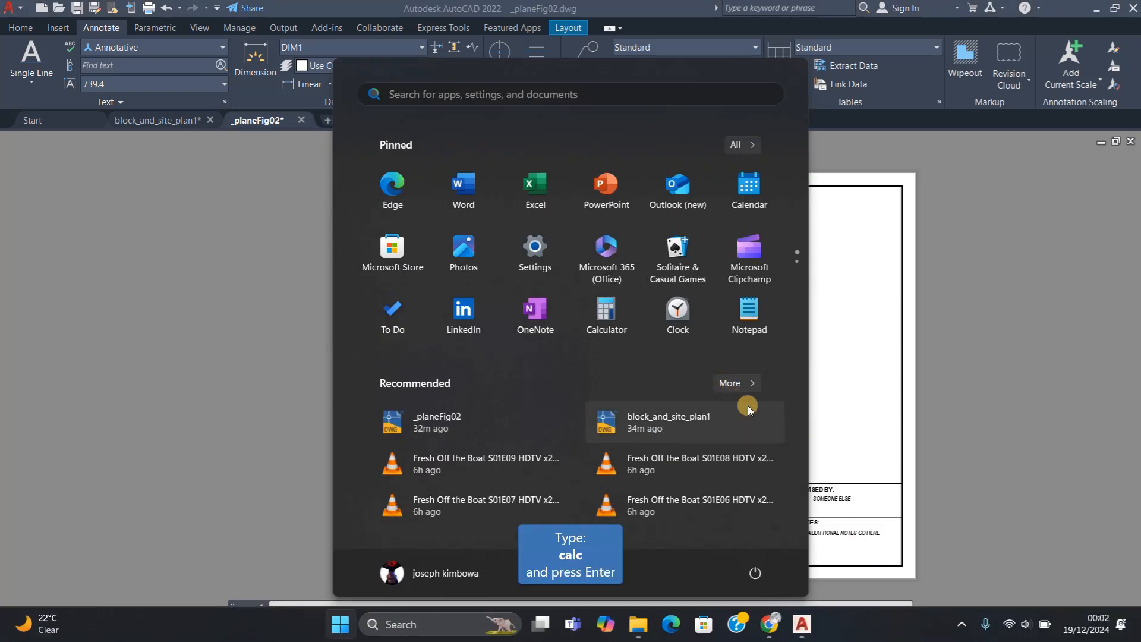
{"action": "type", "text": "calc"}
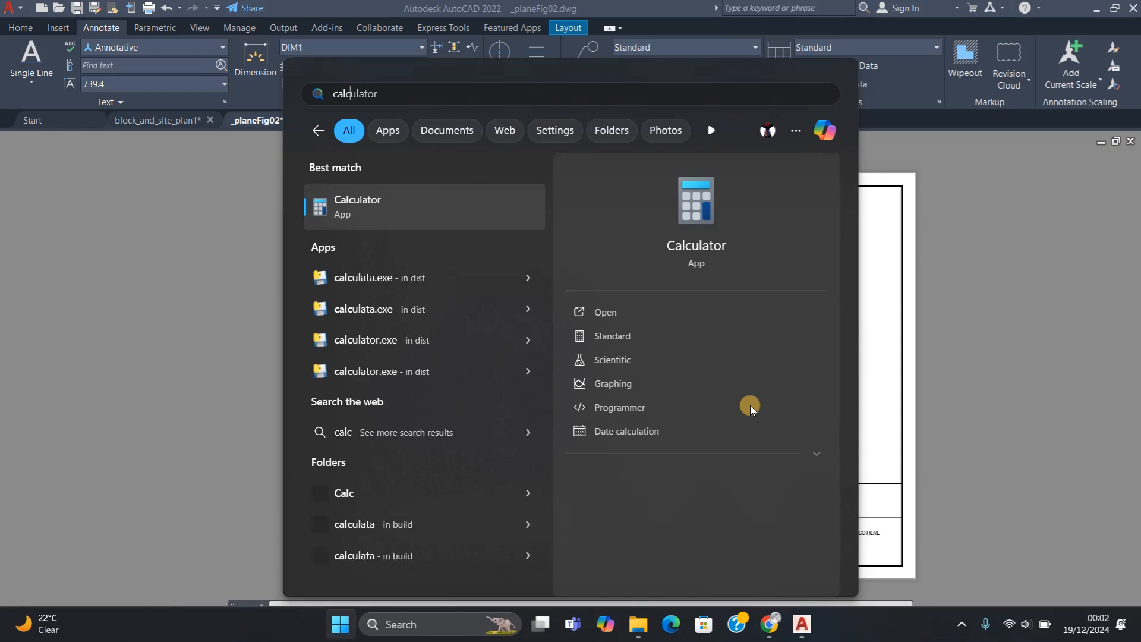
{"action": "key", "text": "Return"}
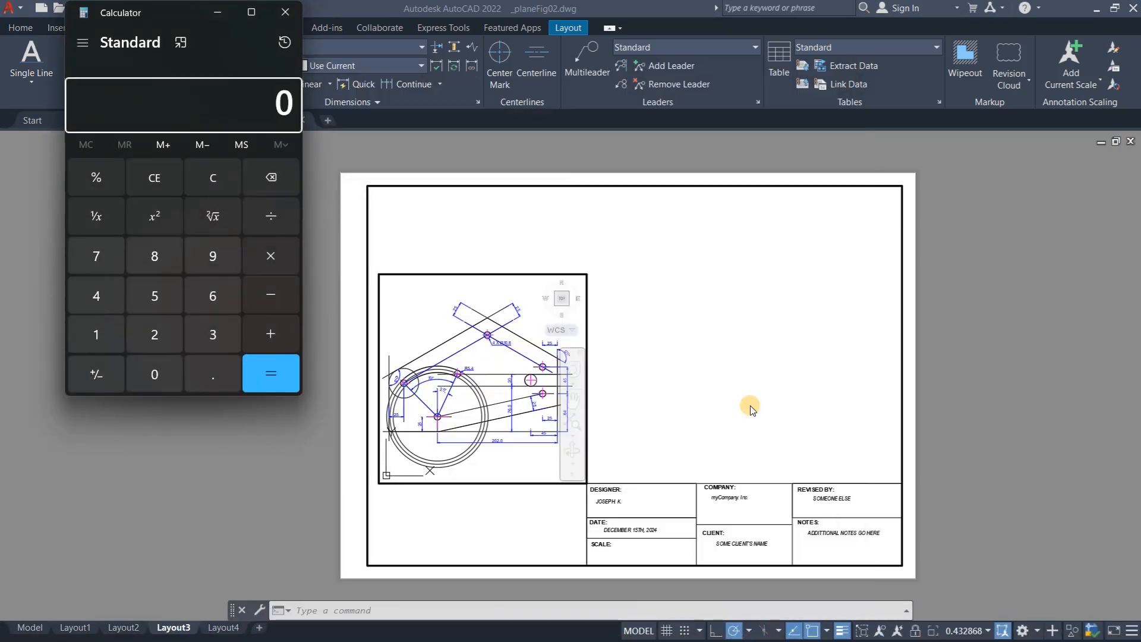
{"action": "type", "text": "1"}
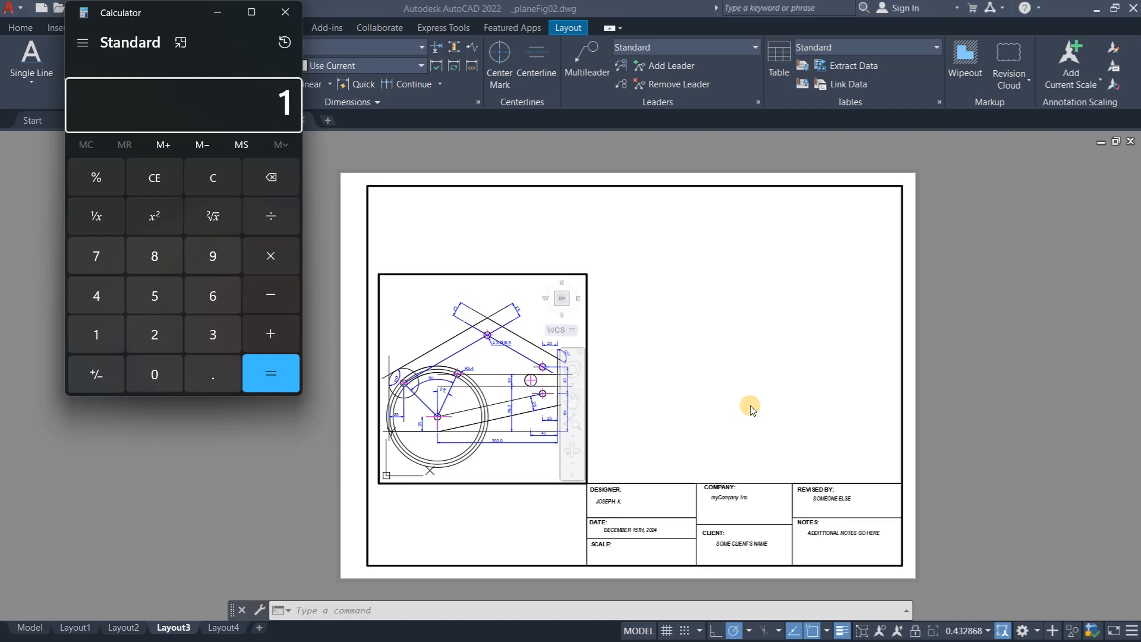
{"action": "type", "text": "0."}
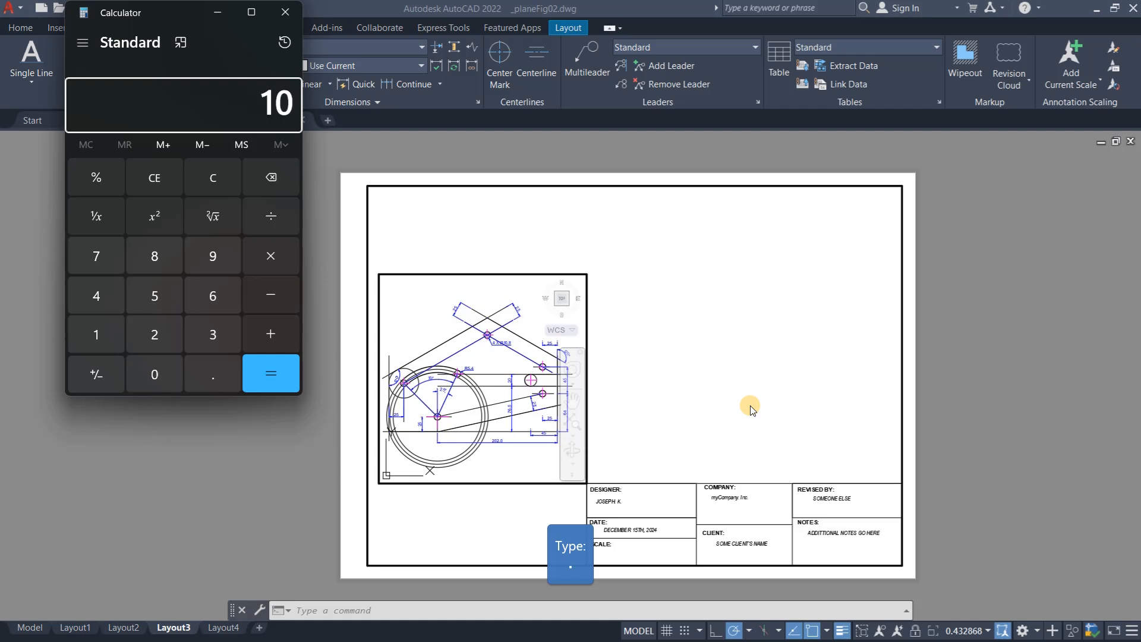
{"action": "key", "text": "BackSpace"}
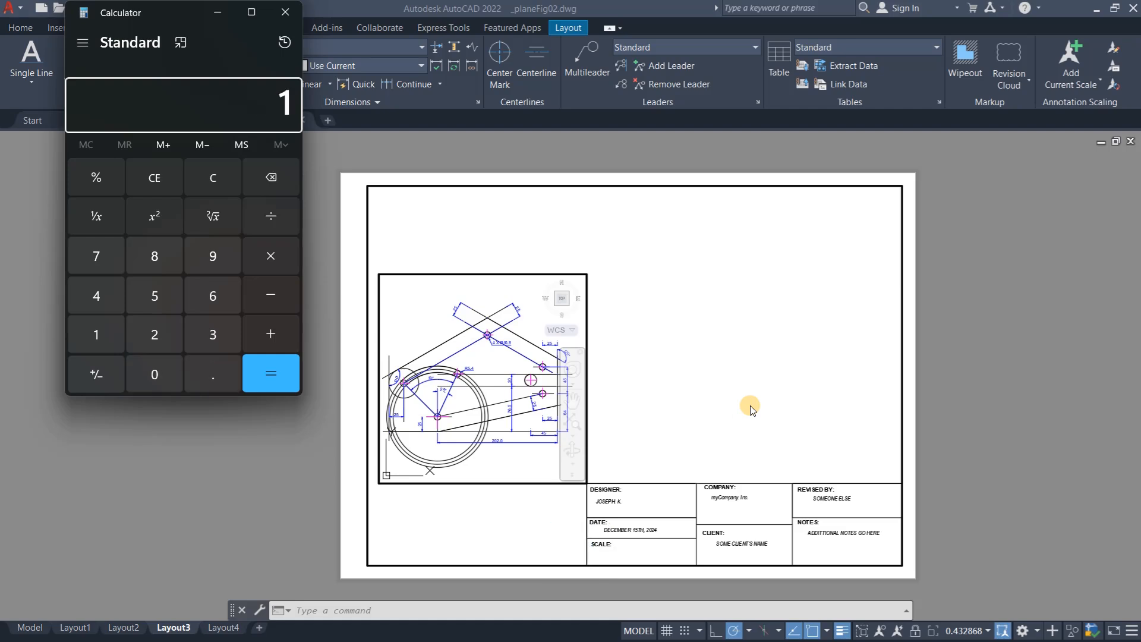
{"action": "key", "text": "slash"}
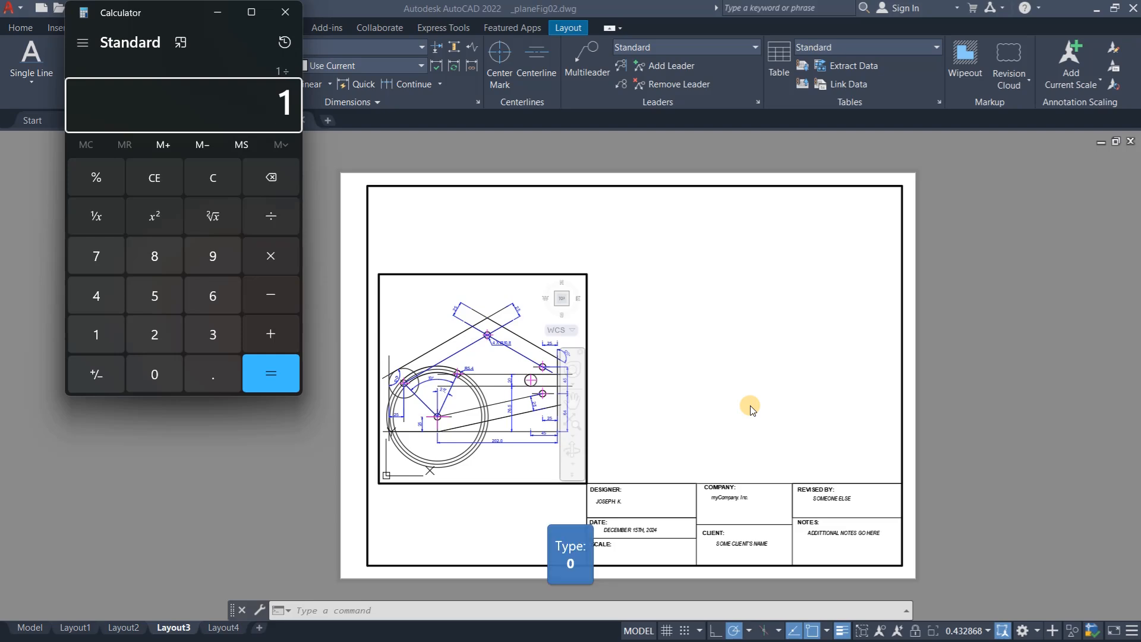
{"action": "key", "text": "0"}
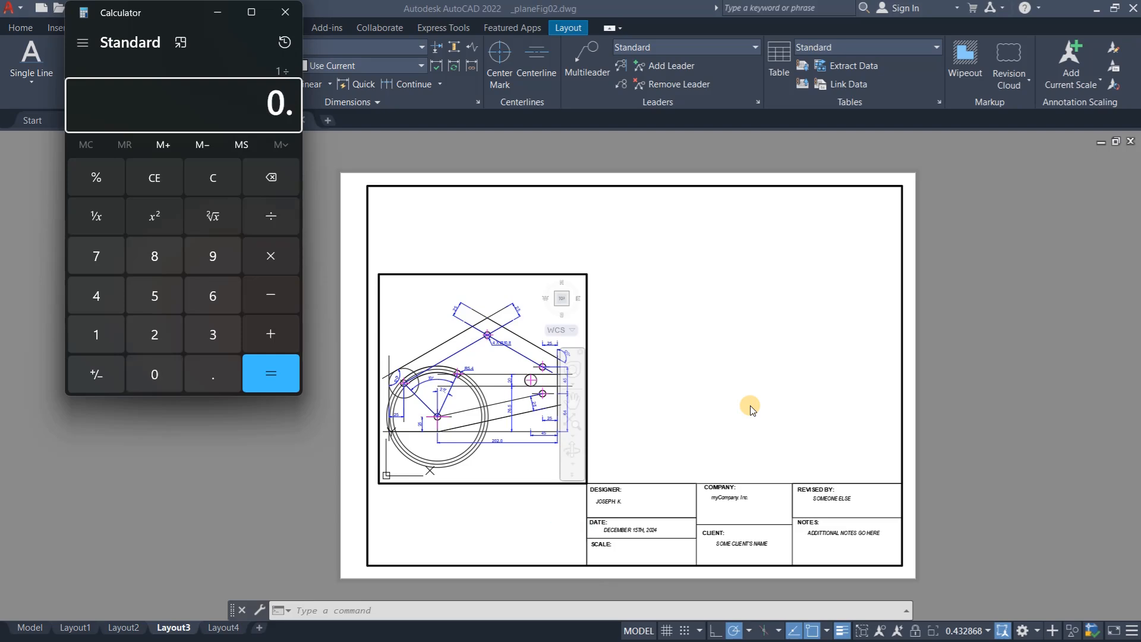
{"action": "key", "text": "4"}
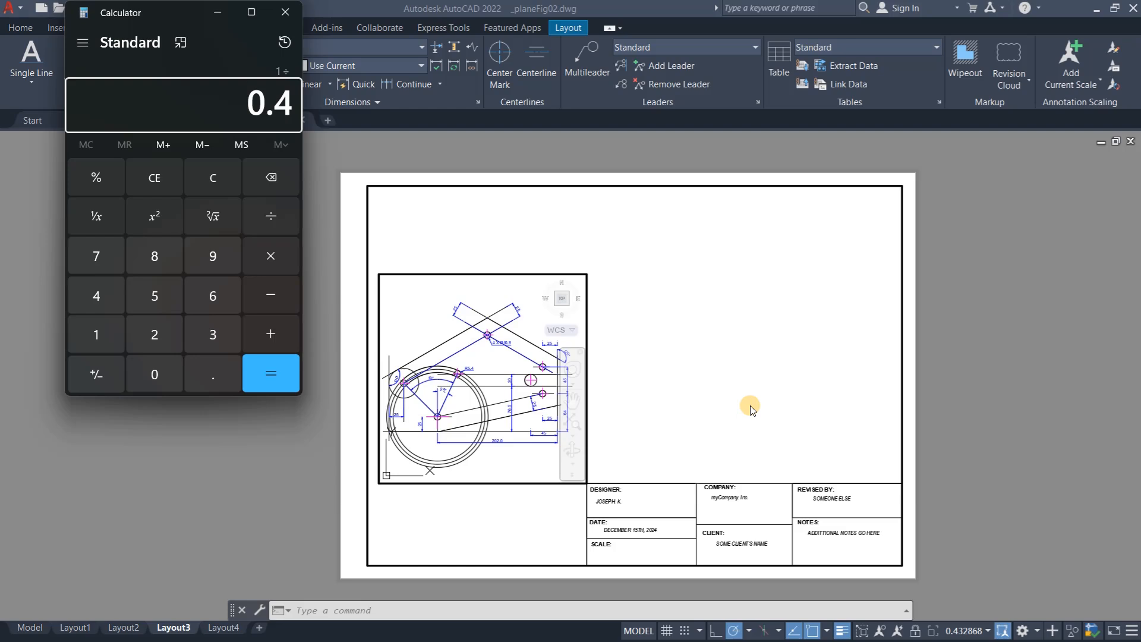
{"action": "key", "text": "3"}
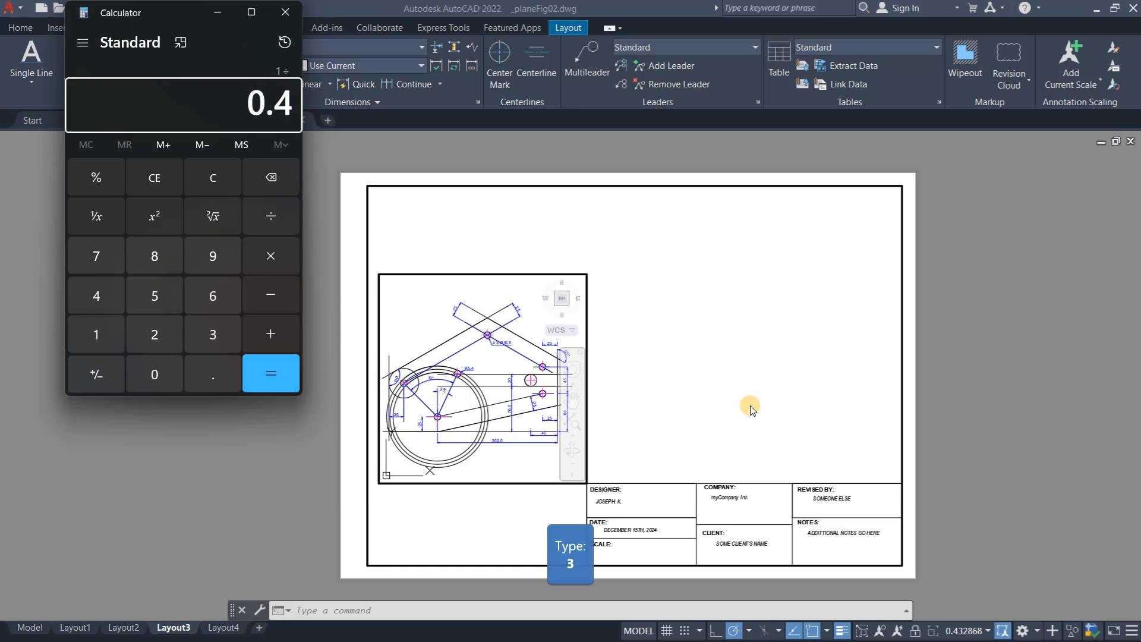
{"action": "key", "text": "2"}
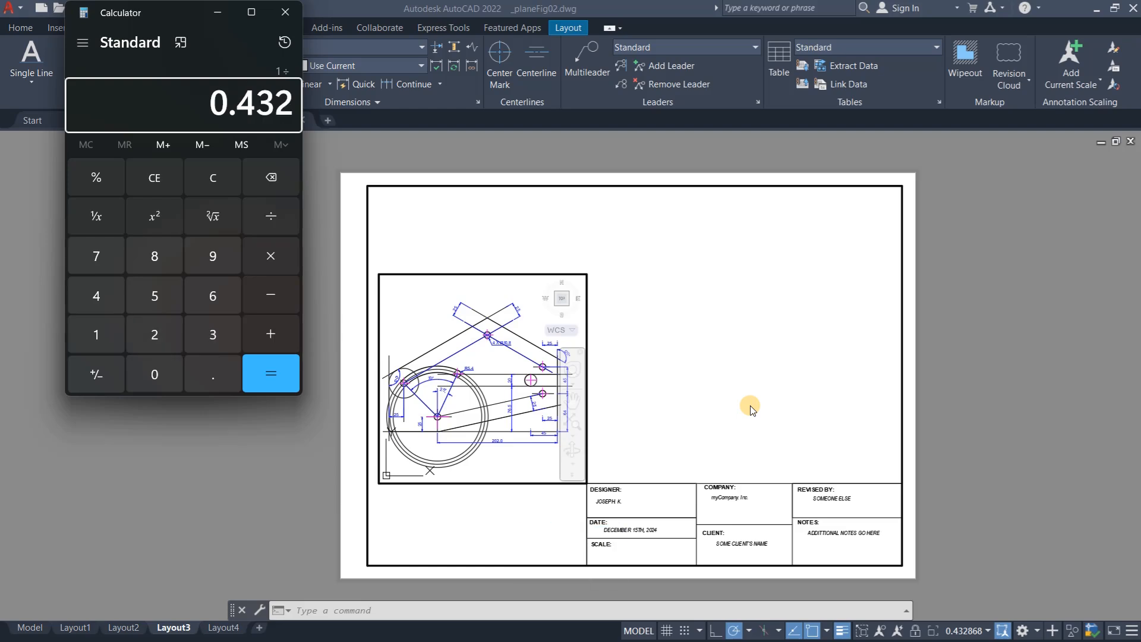
{"action": "key", "text": "Return"}
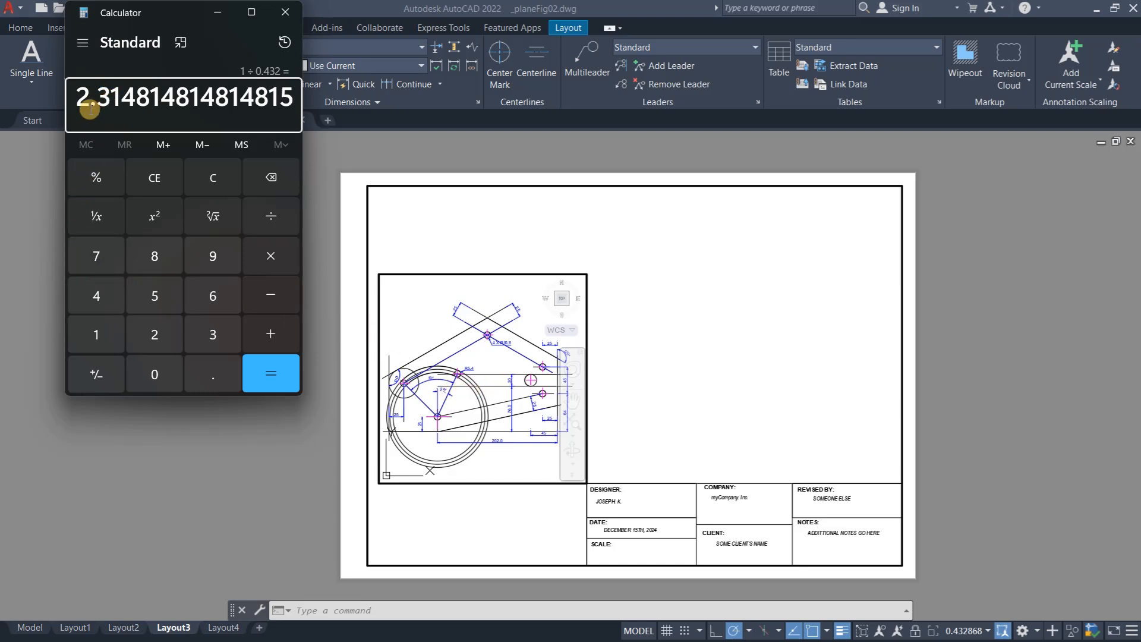
{"action": "left_click", "coordinate": [285, 12]}
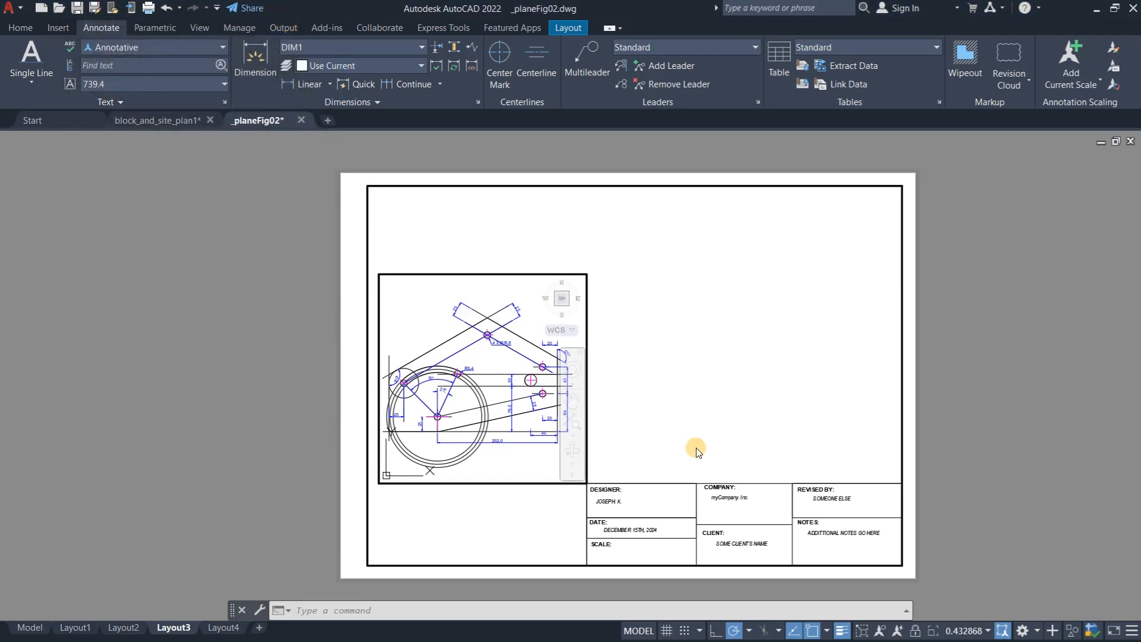
- Add a custom drawing scale named 1:3 with 1 paper unit equal to 3 drawing units to the scale list
{"action": "left_click", "coordinate": [986, 631]}
{"action": "scroll", "coordinate": [944, 267], "scroll_direction": "up", "scroll_amount": 5}
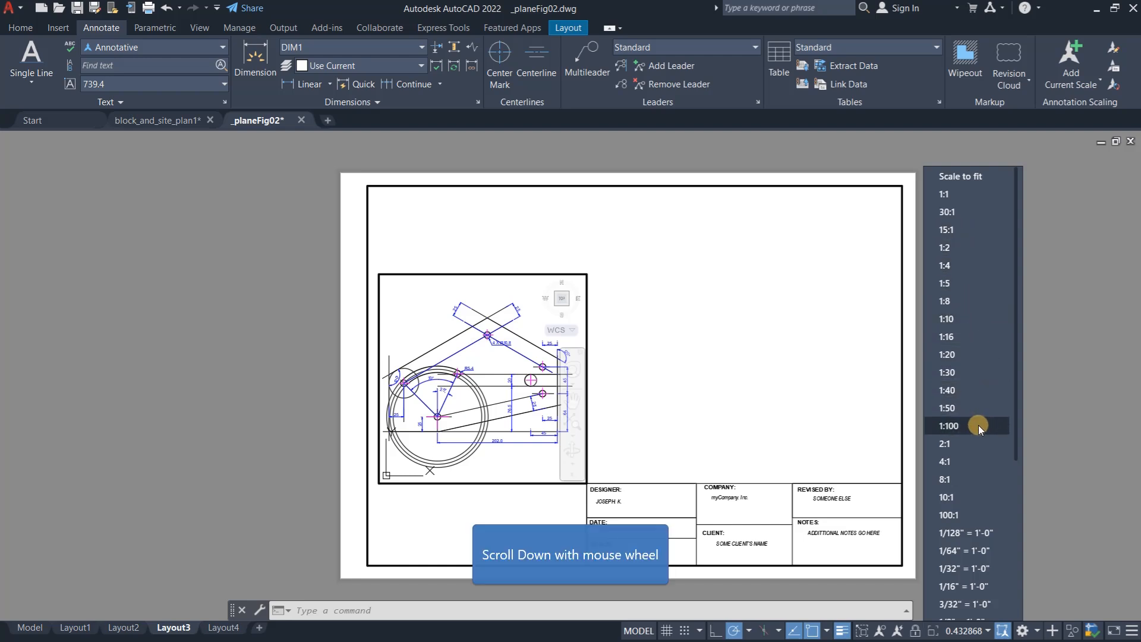
{"action": "scroll", "coordinate": [977, 427], "scroll_direction": "down", "scroll_amount": 2}
{"action": "scroll", "coordinate": [979, 583], "scroll_direction": "down", "scroll_amount": 3}
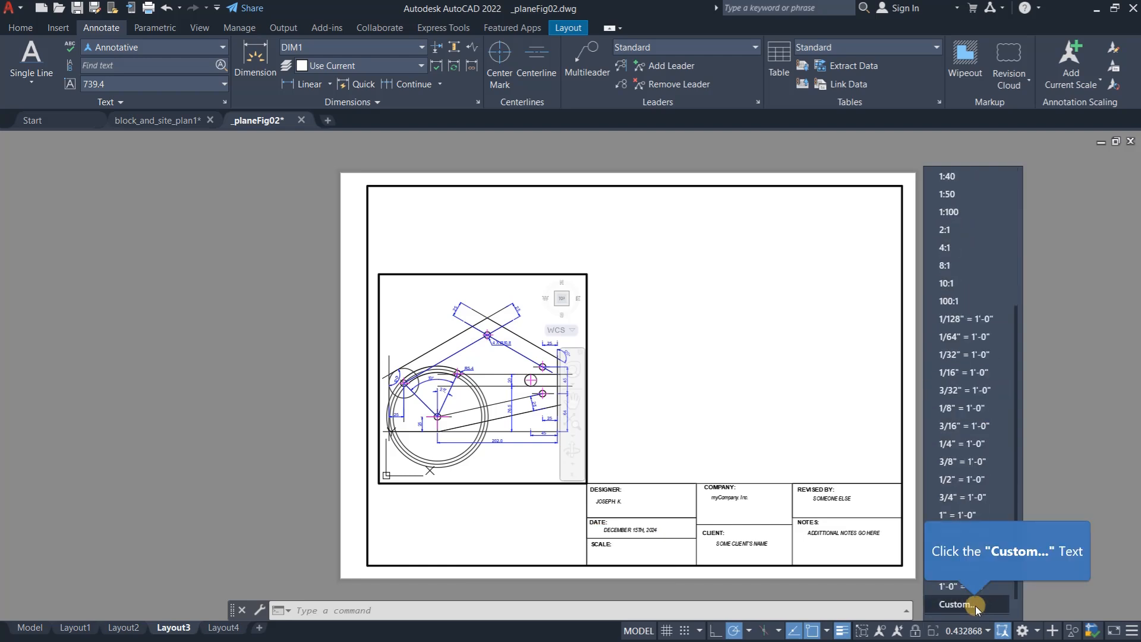
{"action": "left_click", "coordinate": [975, 604]}
{"action": "left_click", "coordinate": [645, 257]}
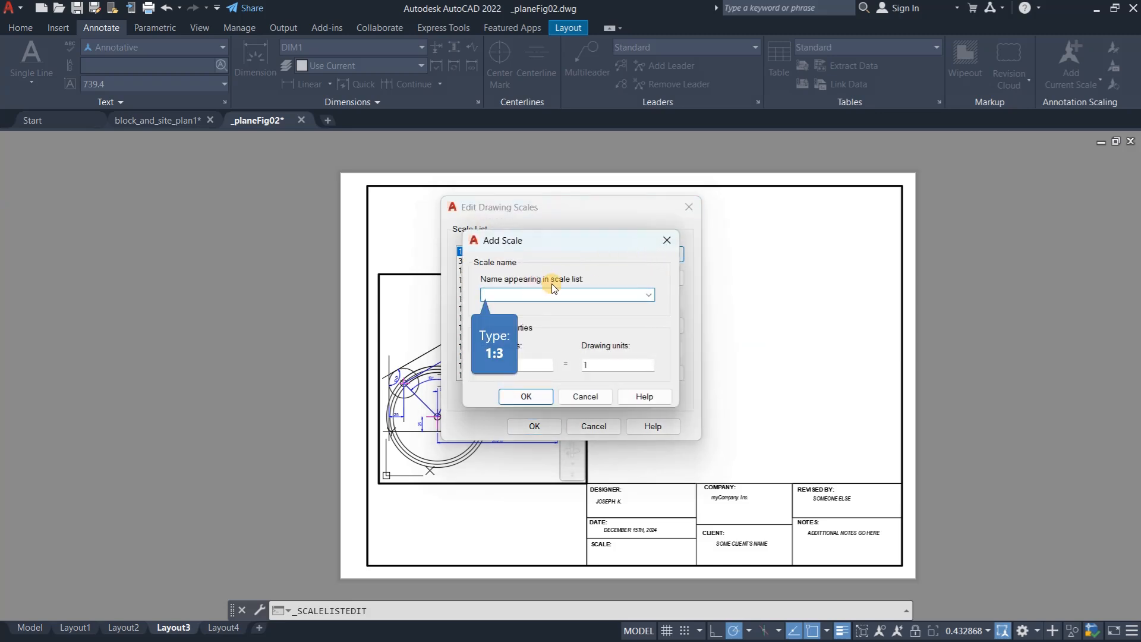
{"action": "type", "text": "1:3"}
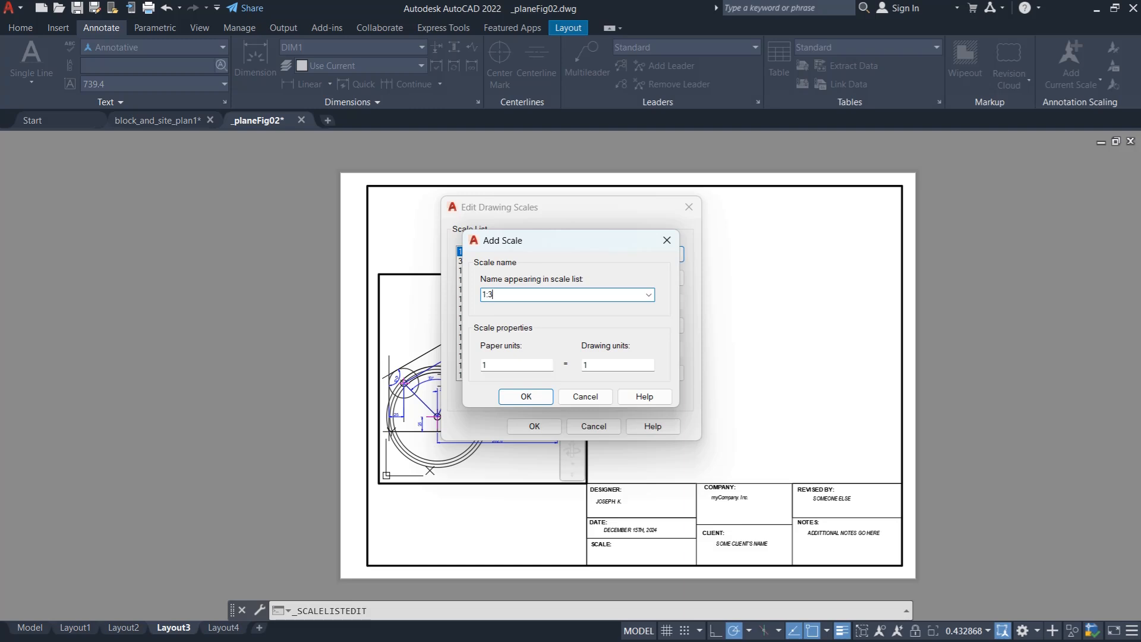
{"action": "double_click", "coordinate": [508, 365]}
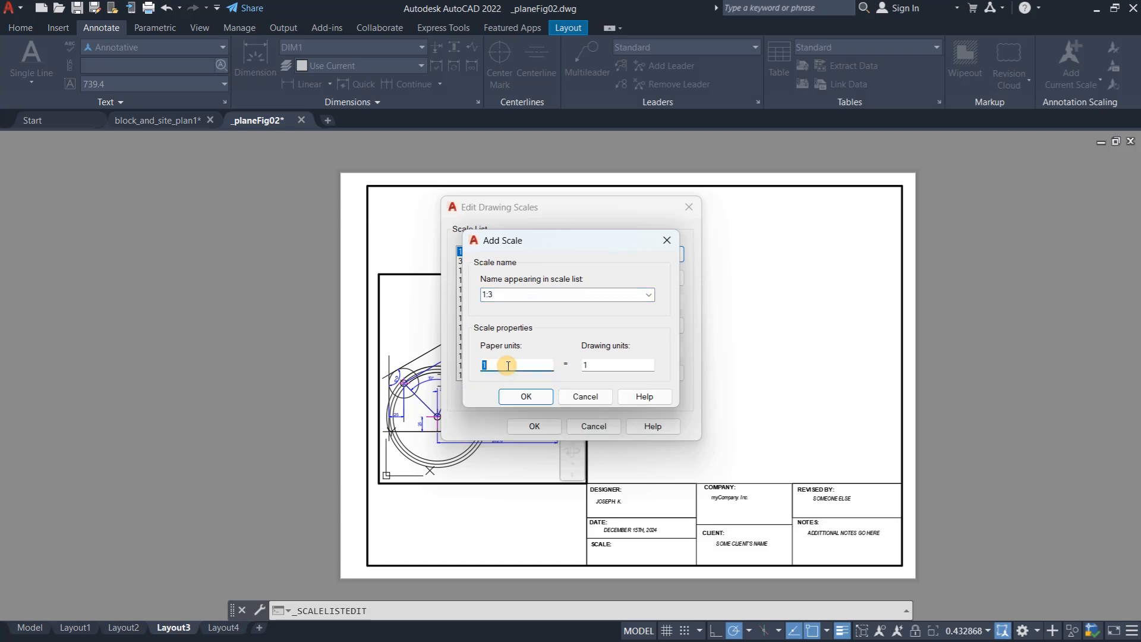
{"action": "type", "text": "1"}
{"action": "key", "text": "Tab"}
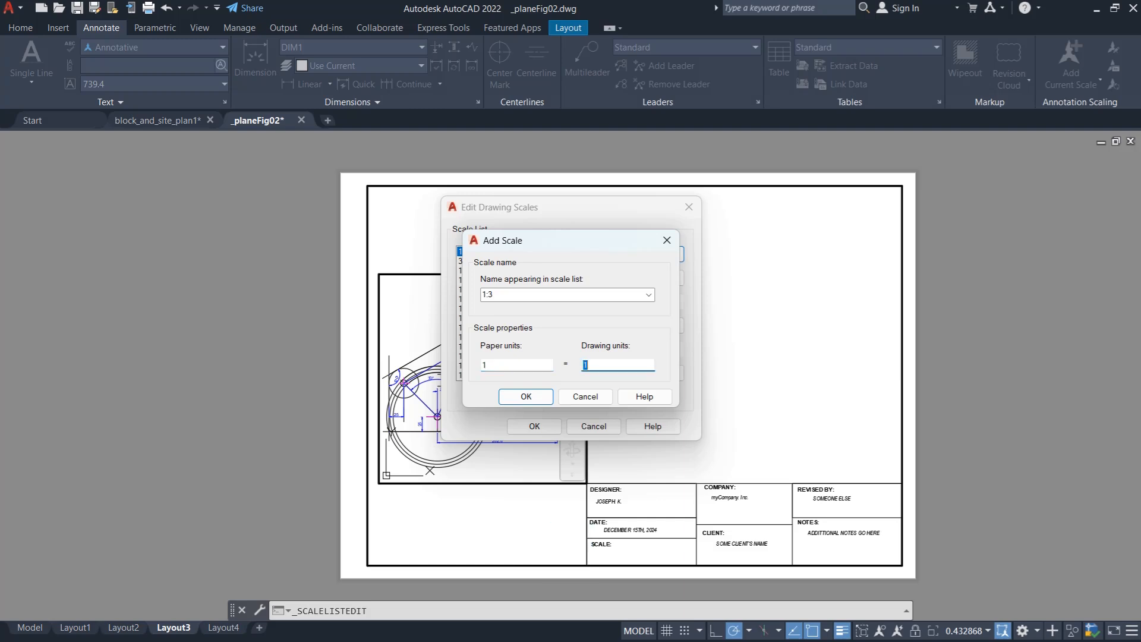
{"action": "type", "text": "3"}
{"action": "left_click", "coordinate": [526, 398]}
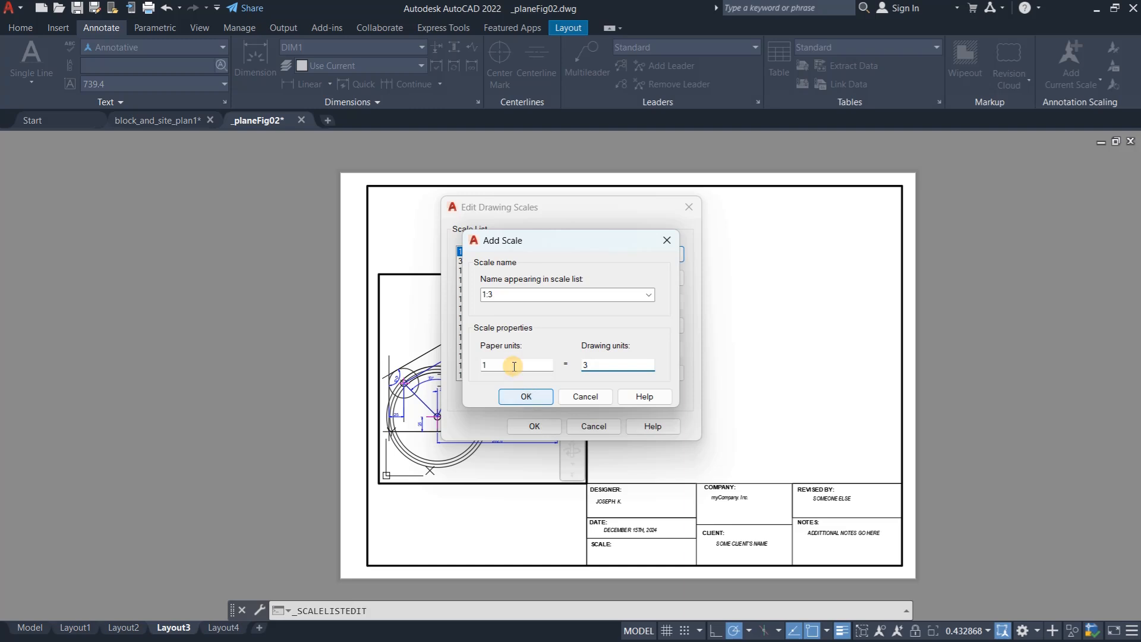
{"action": "left_click", "coordinate": [526, 397]}
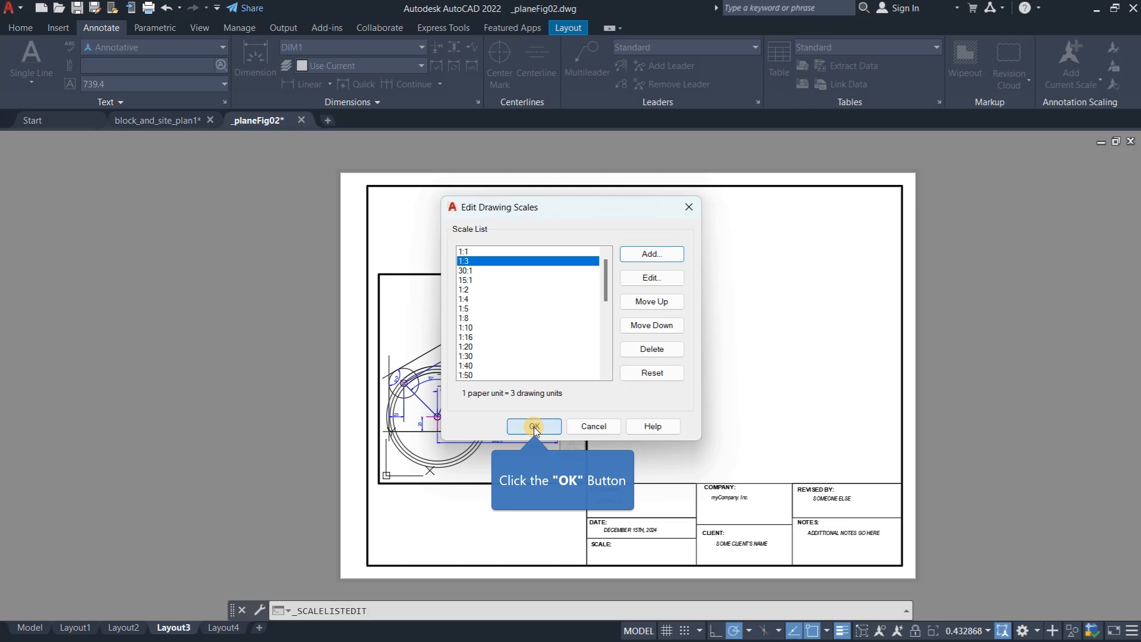
{"action": "left_click", "coordinate": [534, 426]}
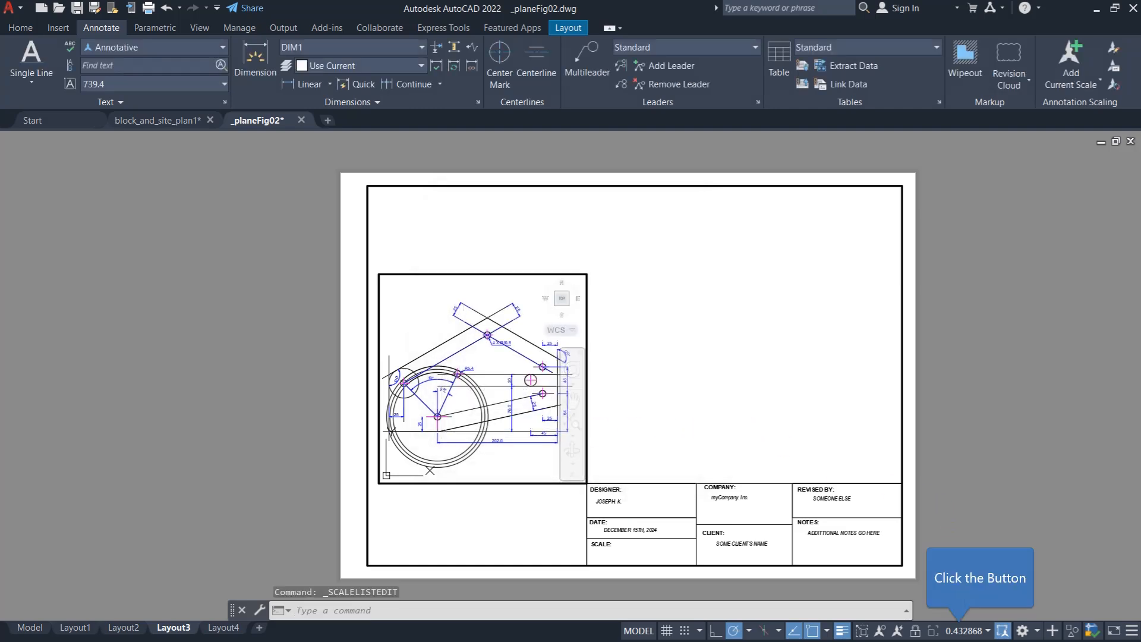
- Set the active viewport's scale to the custom 1:3 and return to paper space
{"action": "left_click", "coordinate": [988, 630]}
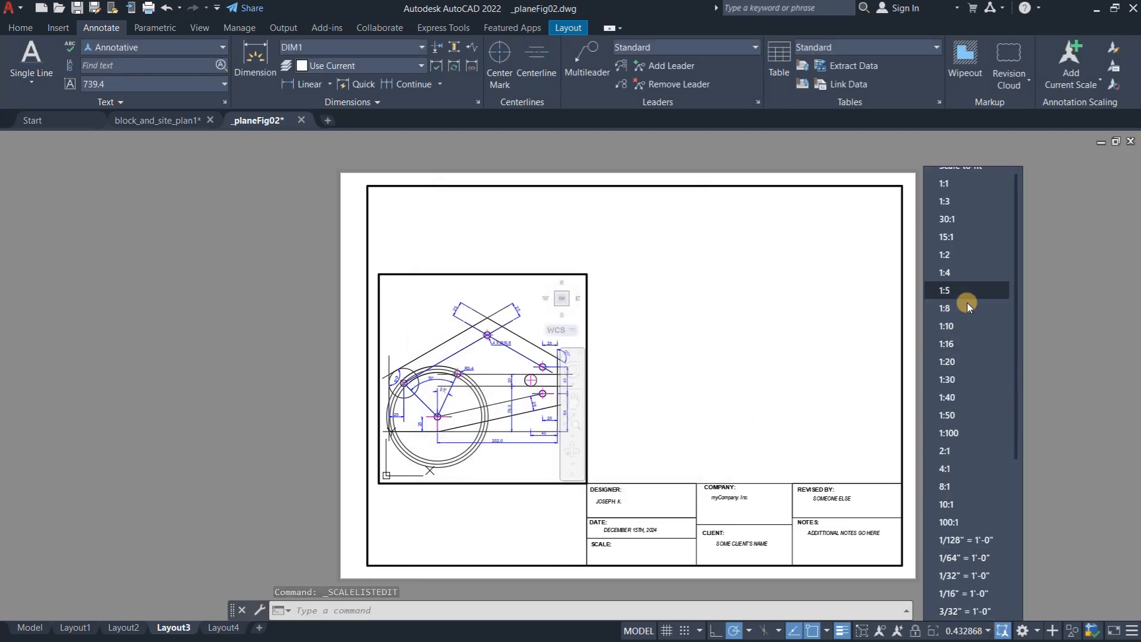
{"action": "left_click", "coordinate": [965, 197]}
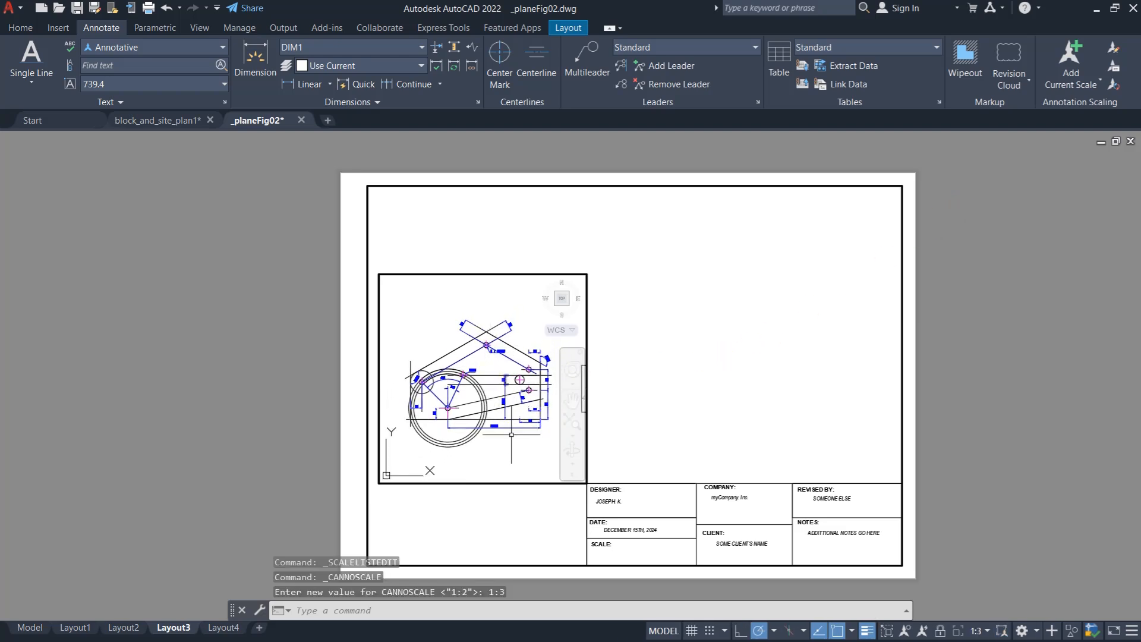
{"action": "double_click", "coordinate": [633, 399]}
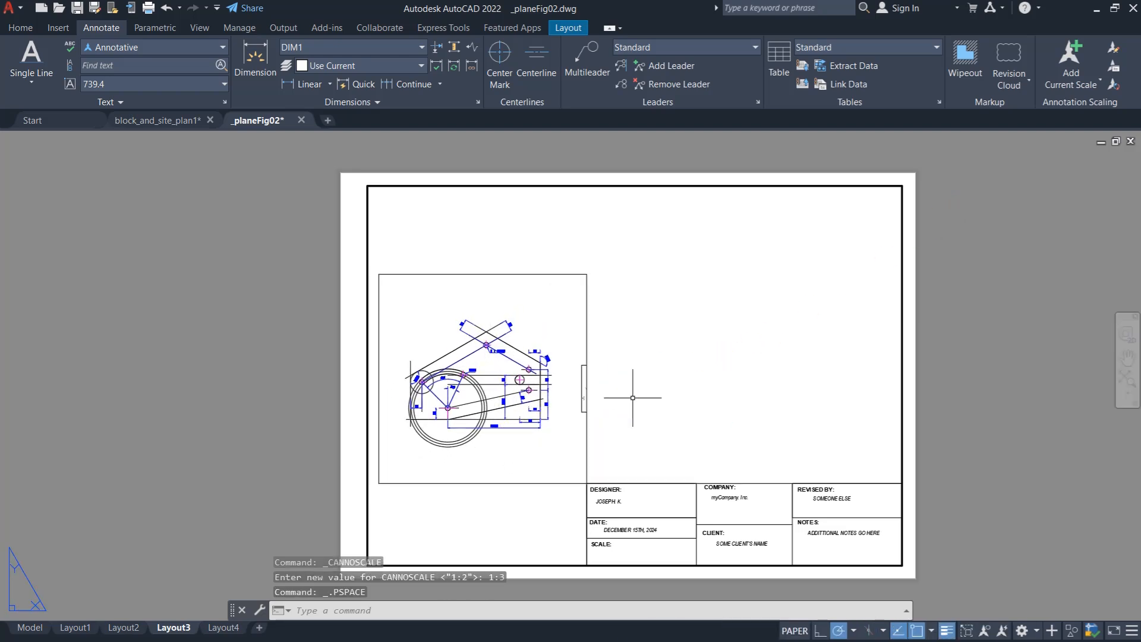
- Assign the plate's viewport frame to the VIEWPORT layer and turn that layer on
{"action": "left_click", "coordinate": [587, 297]}
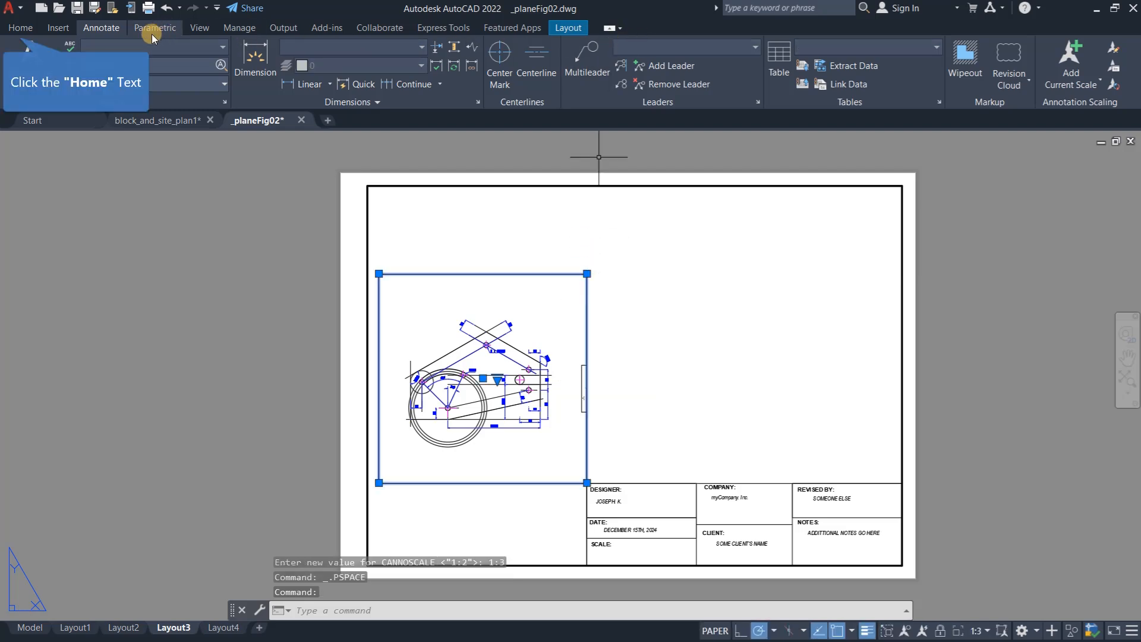
{"action": "left_click", "coordinate": [20, 27]}
{"action": "left_click", "coordinate": [633, 48]}
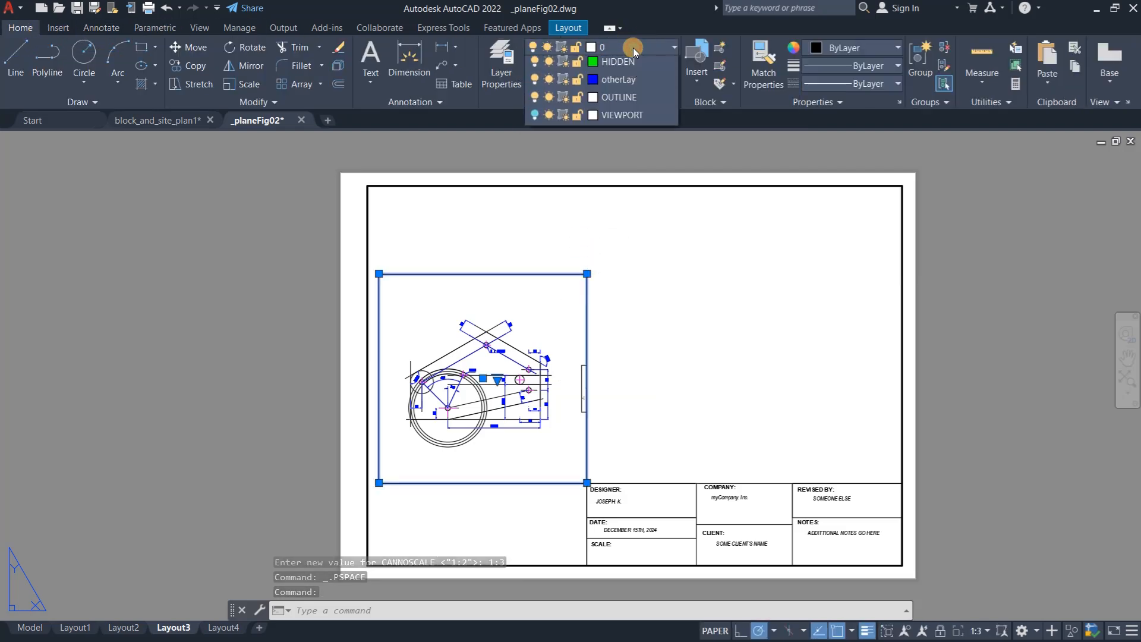
{"action": "left_click", "coordinate": [631, 200]}
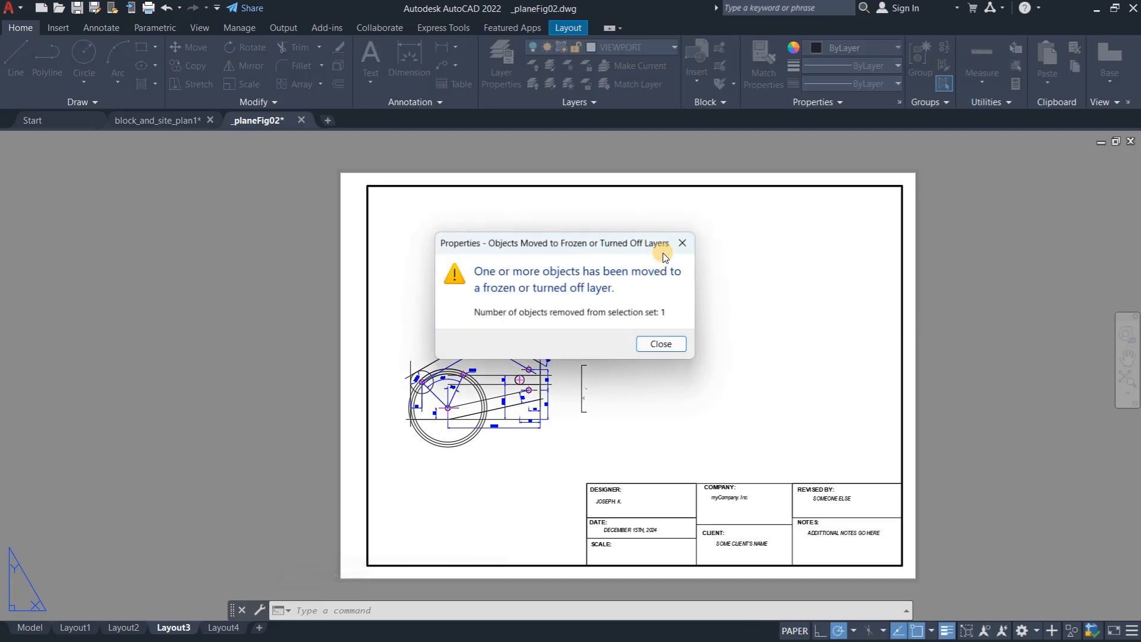
{"action": "left_click", "coordinate": [661, 344]}
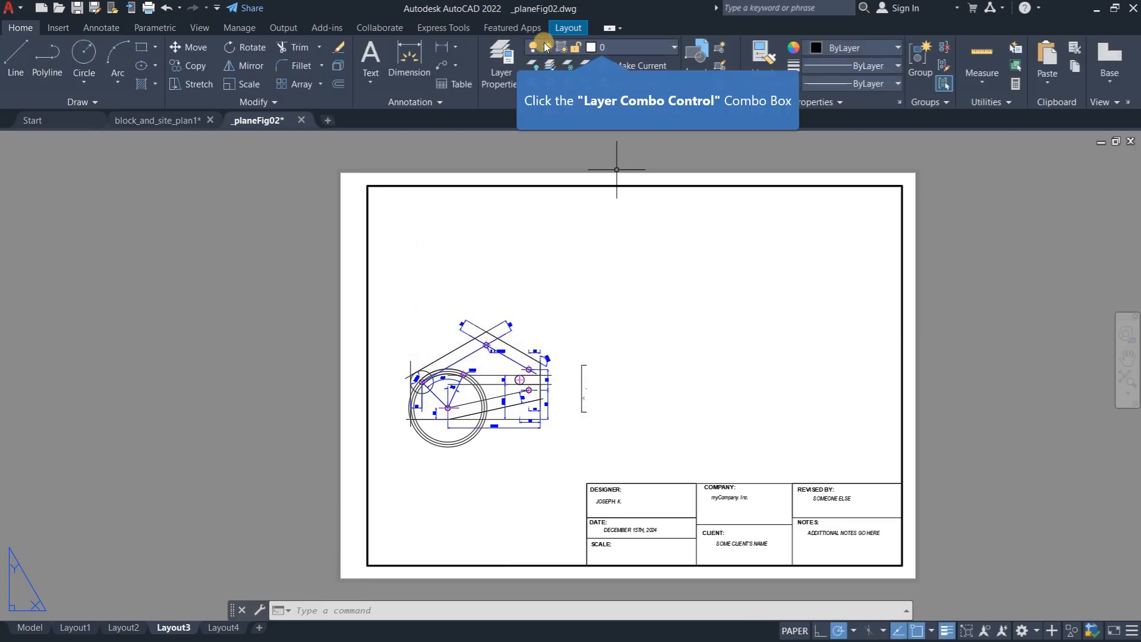
{"action": "left_click", "coordinate": [623, 47]}
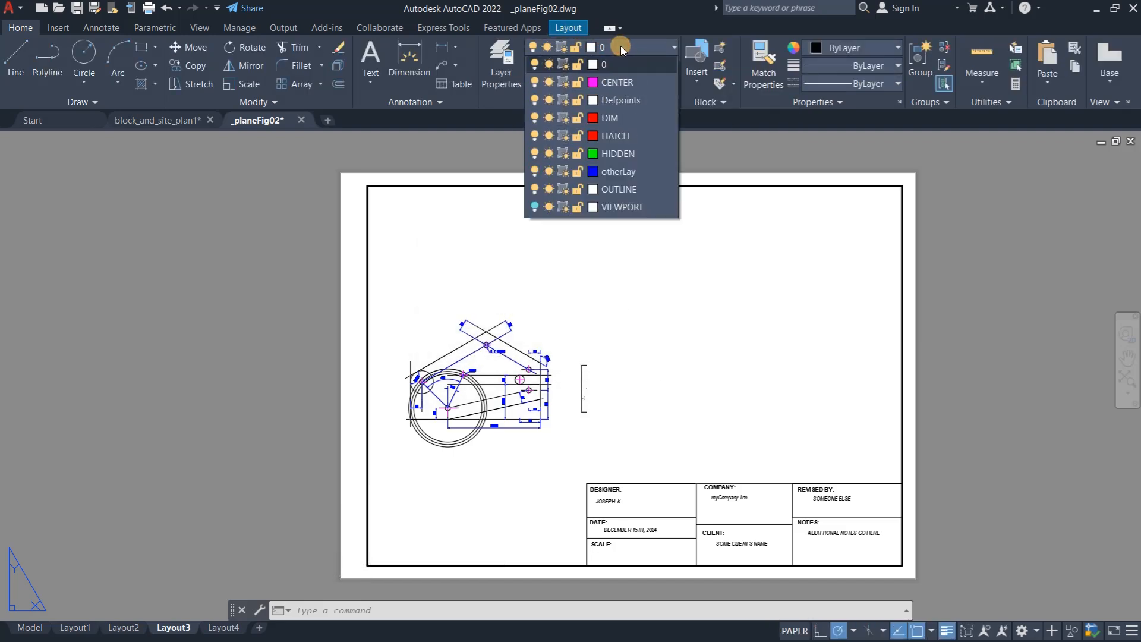
{"action": "left_click", "coordinate": [535, 207]}
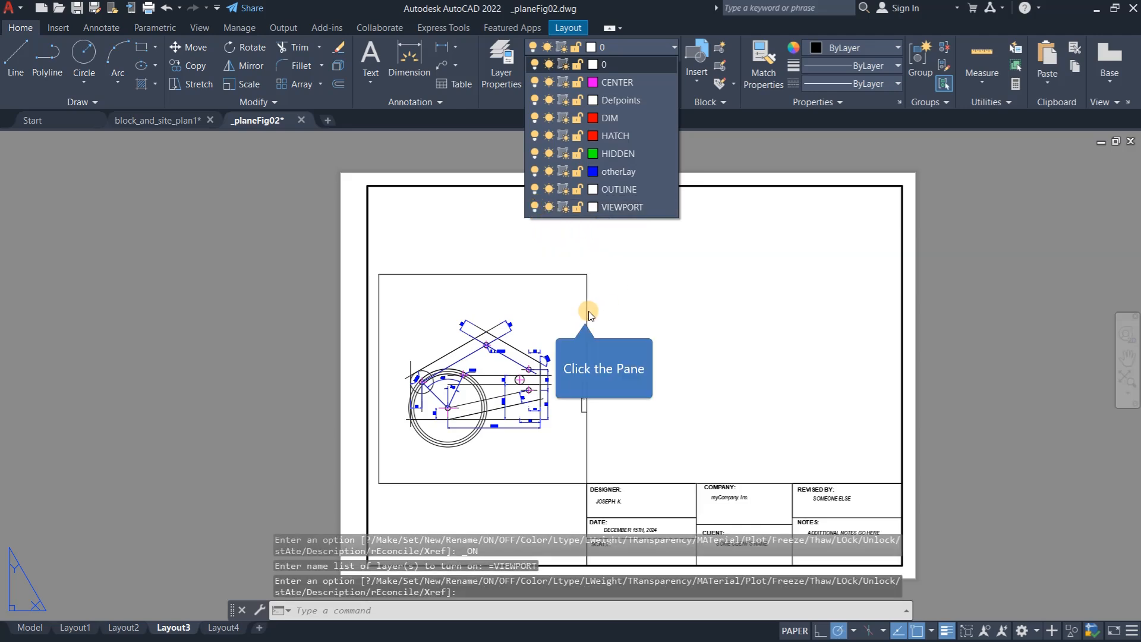
- Narrow the plate's viewport by stretching its right edge inward about 11 units, and deselect it
{"action": "left_click", "coordinate": [585, 317]}
{"action": "left_click", "coordinate": [586, 324]}
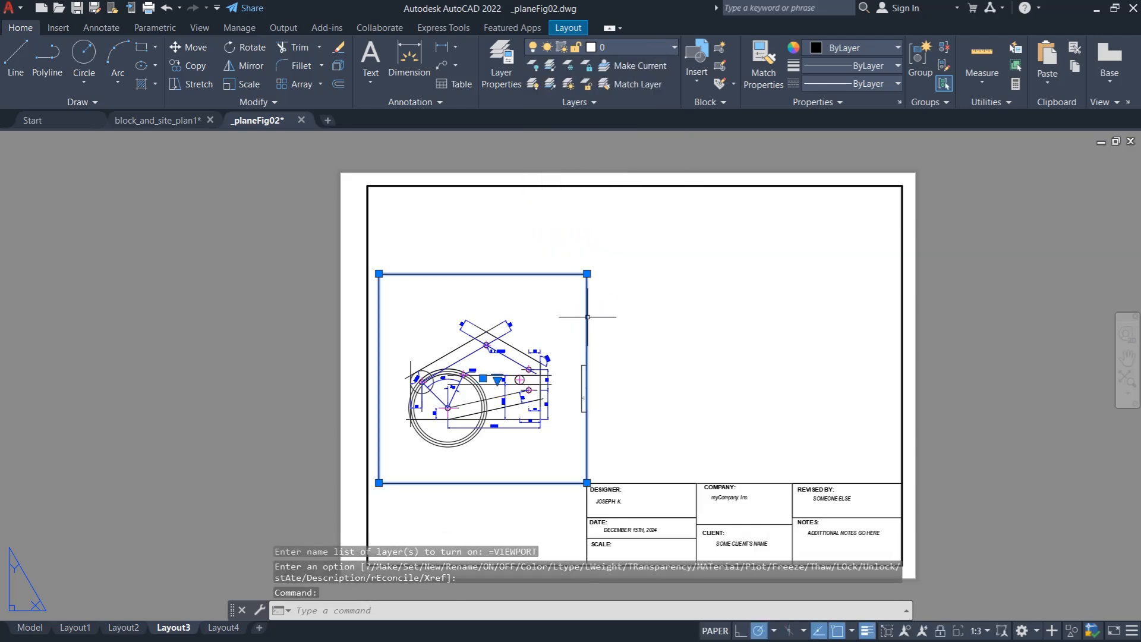
{"action": "left_click", "coordinate": [586, 274]}
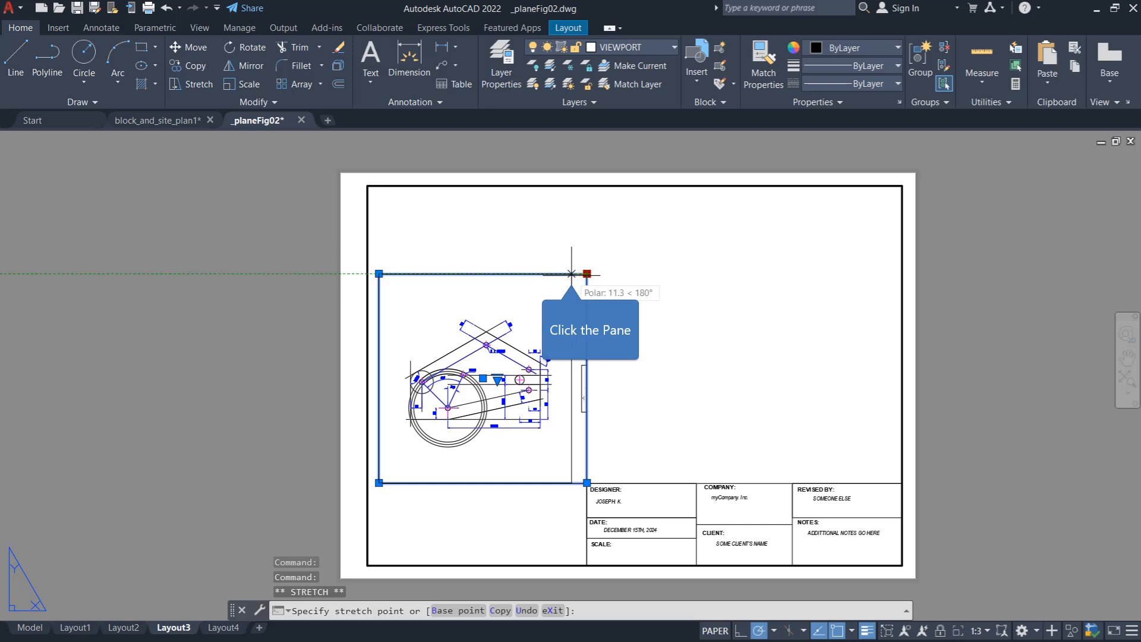
{"action": "left_click", "coordinate": [571, 274]}
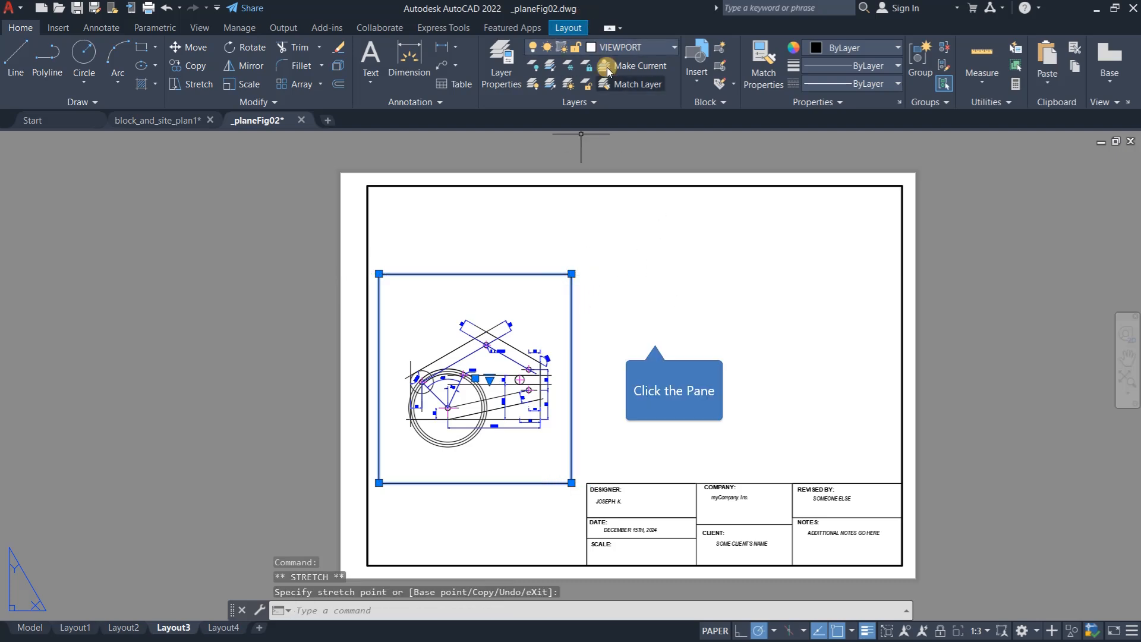
{"action": "left_click", "coordinate": [666, 319]}
{"action": "key", "text": "Escape"}
{"action": "key", "text": "Escape"}
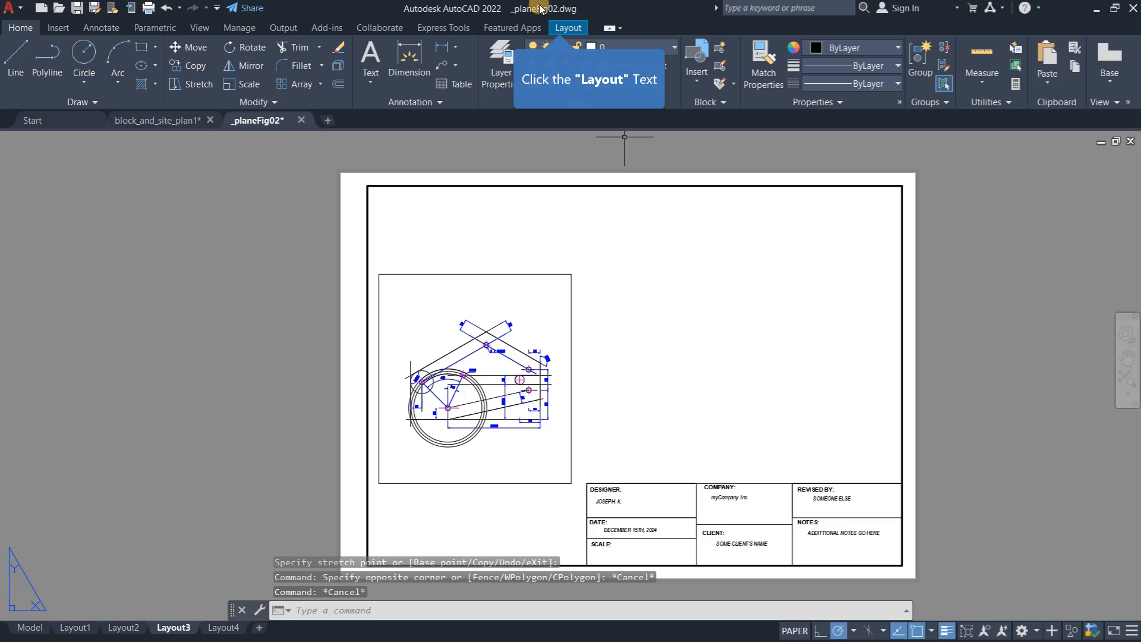
- Create a second rectangular viewport in the empty area above the title block
{"action": "left_click", "coordinate": [568, 28]}
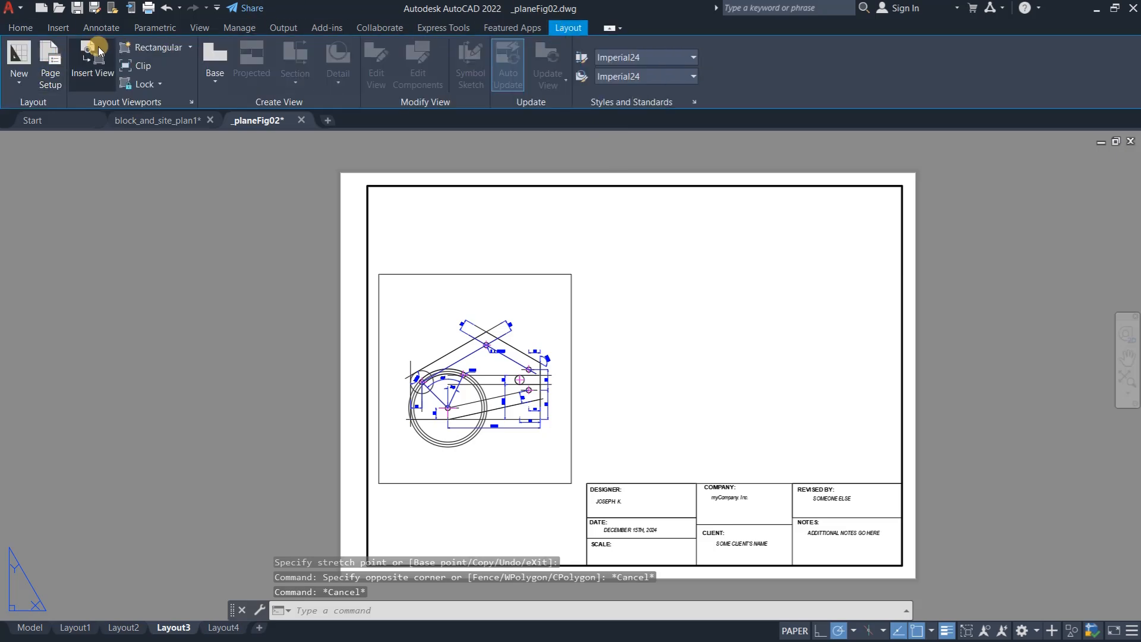
{"action": "left_click", "coordinate": [146, 51]}
{"action": "left_click", "coordinate": [647, 231]}
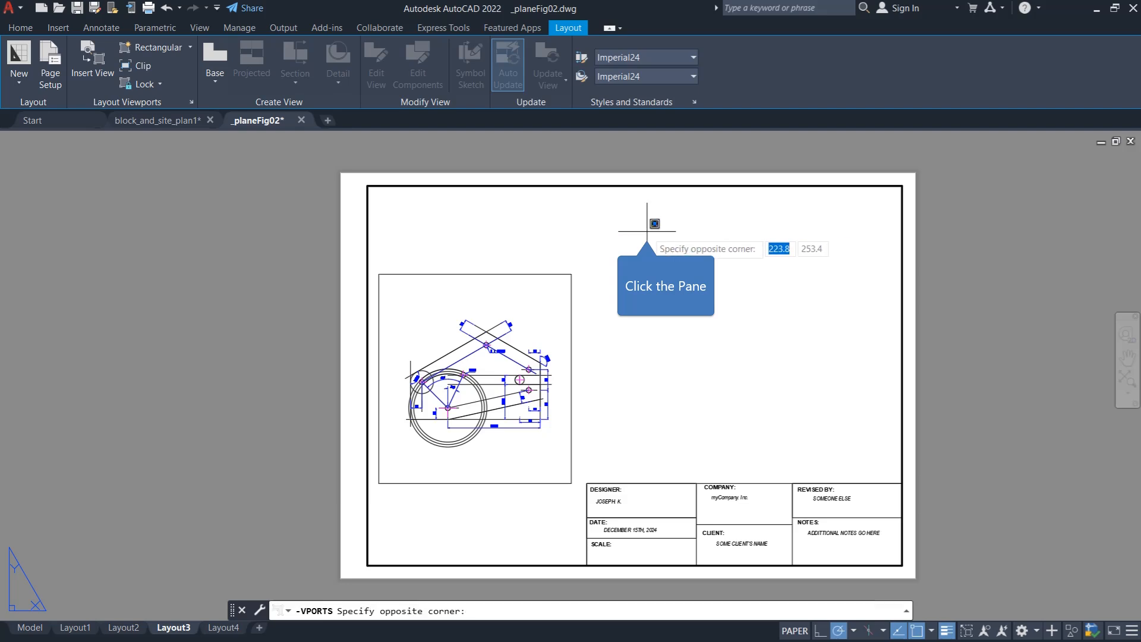
{"action": "left_click", "coordinate": [852, 409]}
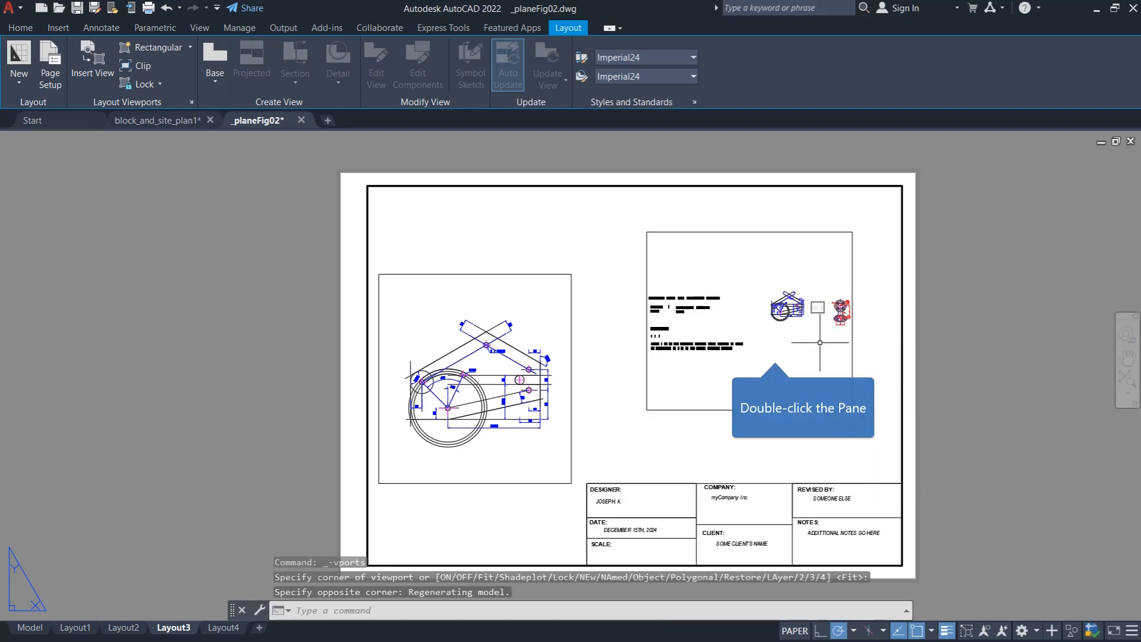
- Activate the new viewport and frame the red-dimensioned flange part so that it fills the view
{"action": "double_click", "coordinate": [743, 351]}
{"action": "scroll", "coordinate": [712, 343], "scroll_direction": "down", "scroll_amount": 3}
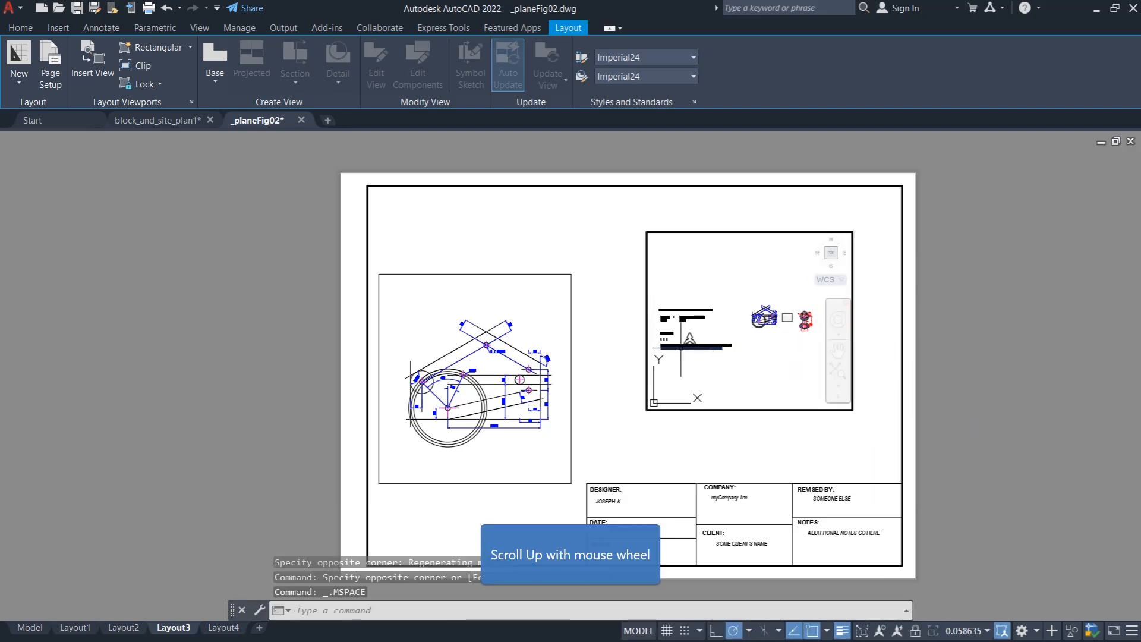
{"action": "scroll", "coordinate": [762, 332], "scroll_direction": "up", "scroll_amount": 7}
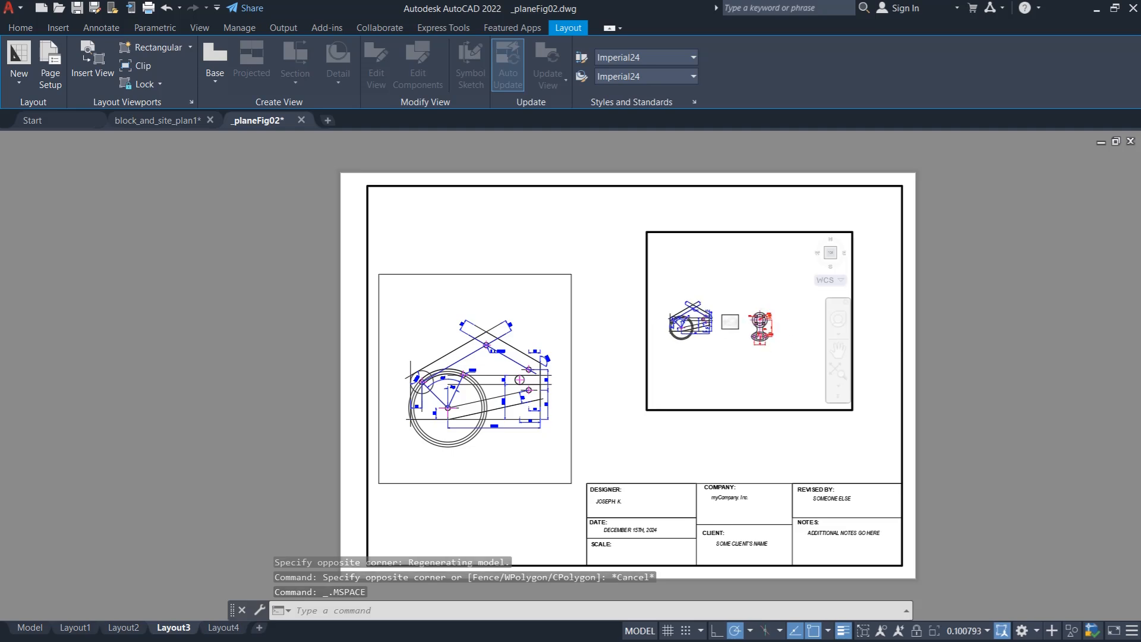
{"action": "scroll", "coordinate": [752, 340], "scroll_direction": "up", "scroll_amount": 4}
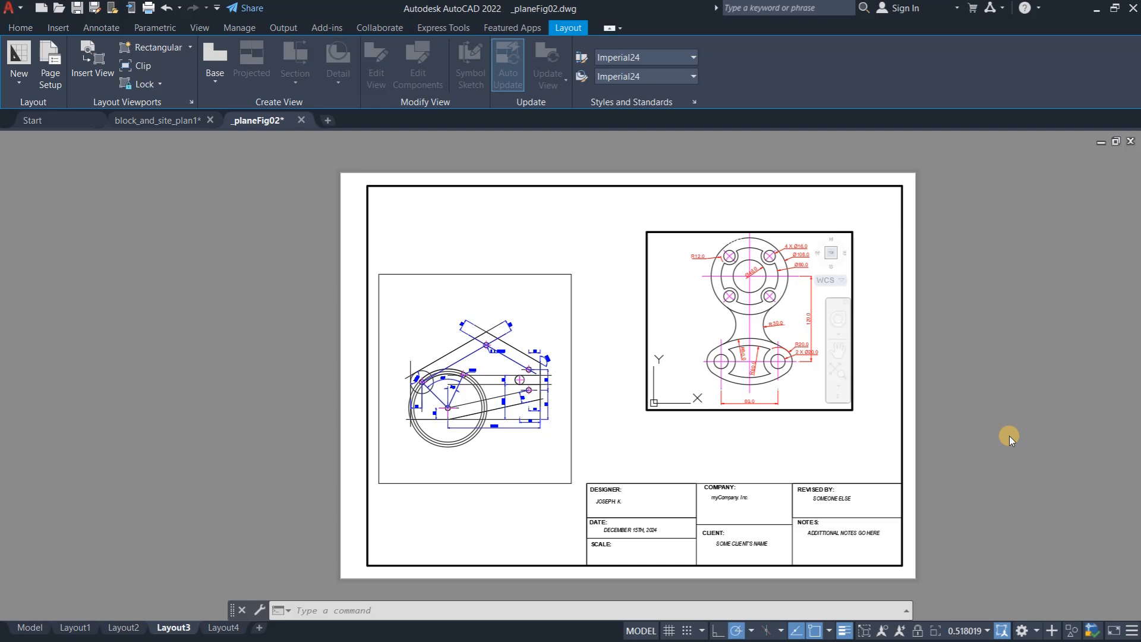
- Set the flange viewport's scale to 1:2 and return to paper space
{"action": "left_click", "coordinate": [988, 631]}
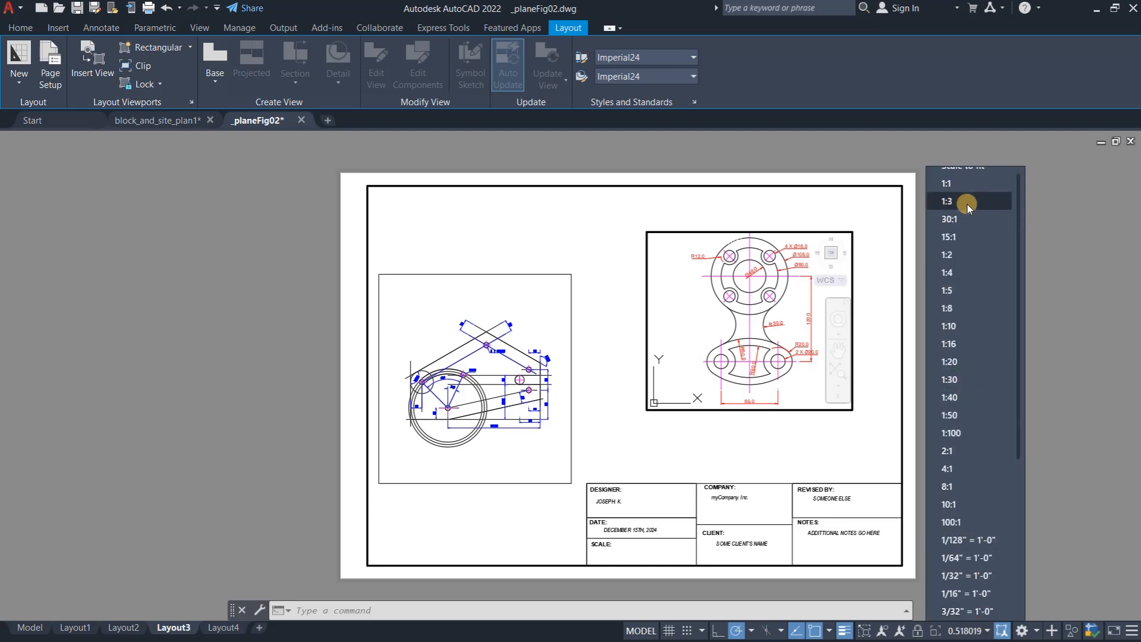
{"action": "left_click", "coordinate": [967, 254]}
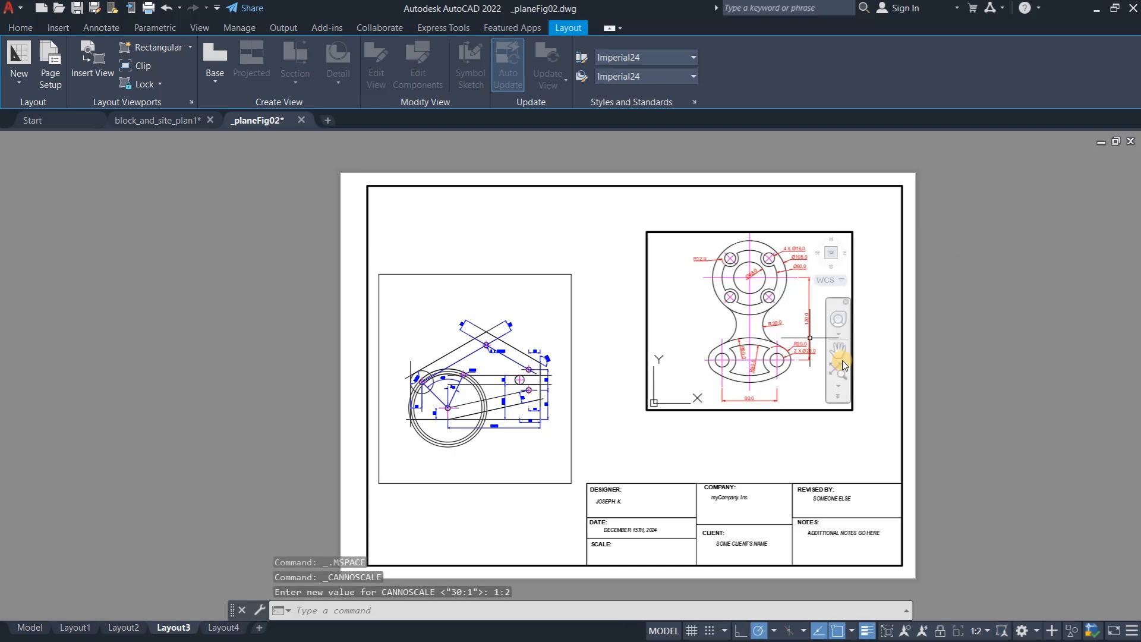
{"action": "double_click", "coordinate": [866, 434]}
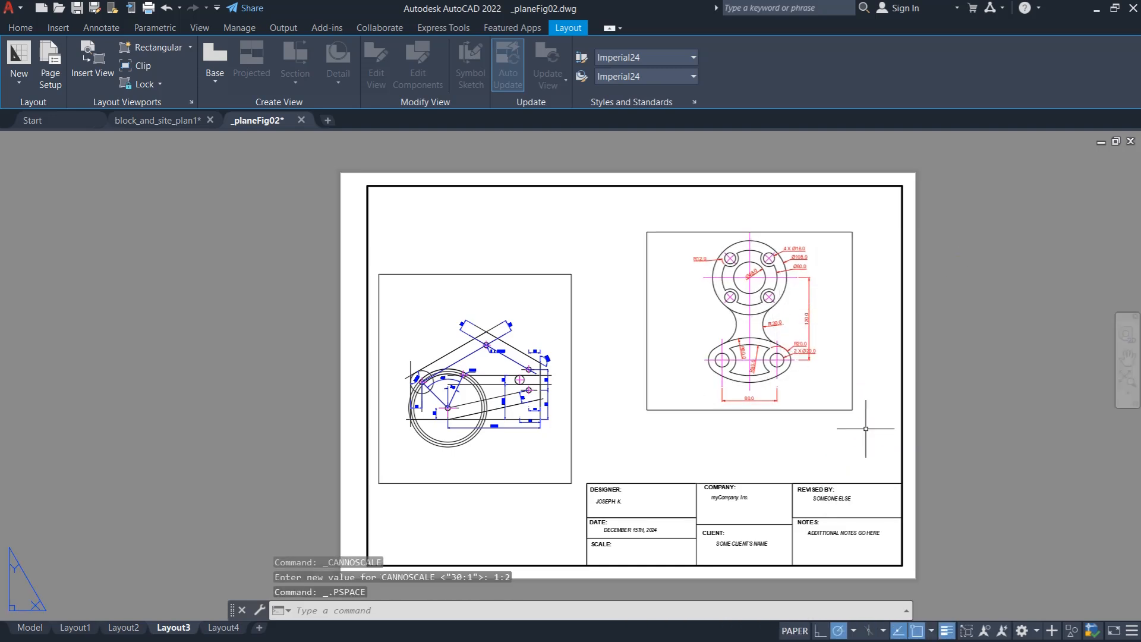
- Assign the flange viewport's frame to the VIEWPORT layer and deselect it
{"action": "left_click", "coordinate": [844, 410]}
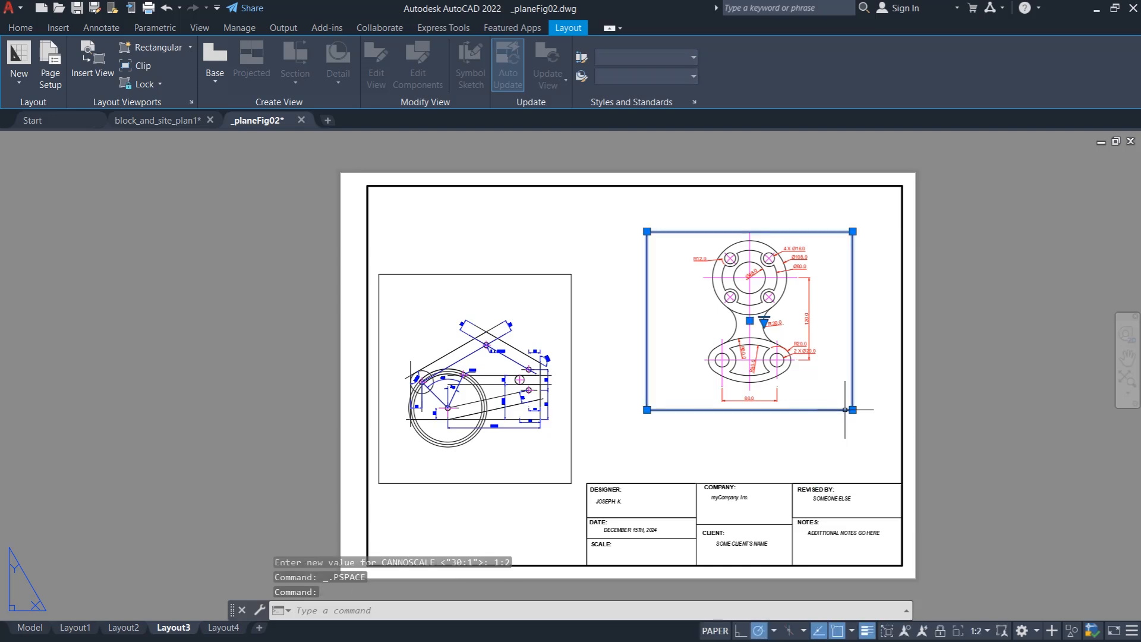
{"action": "left_click", "coordinate": [31, 27]}
{"action": "left_click", "coordinate": [642, 46]}
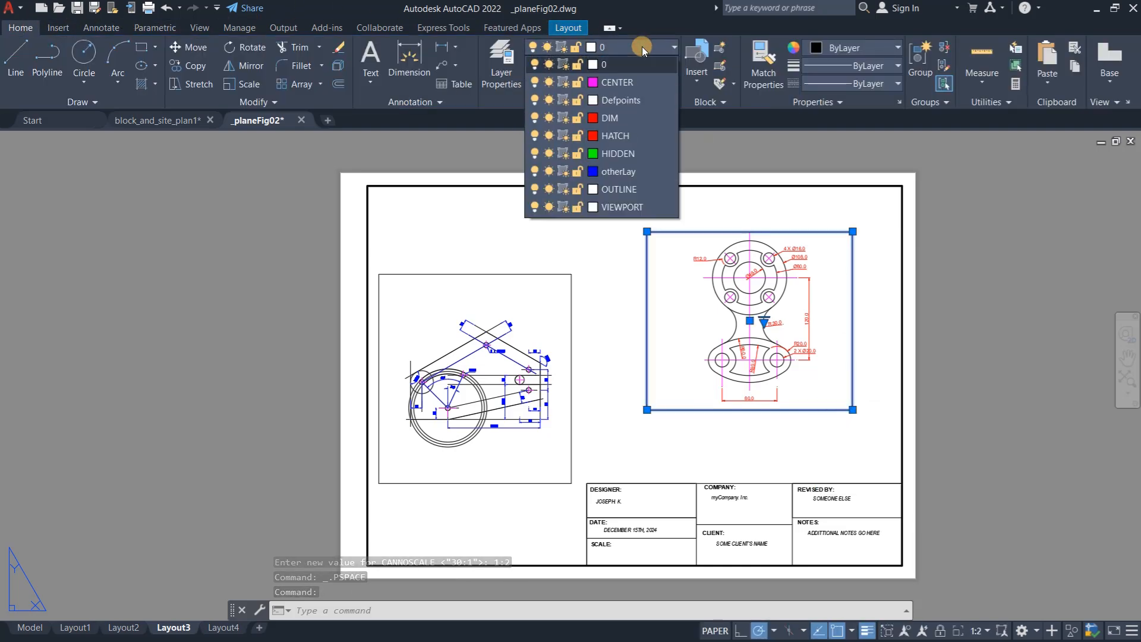
{"action": "left_click", "coordinate": [642, 206]}
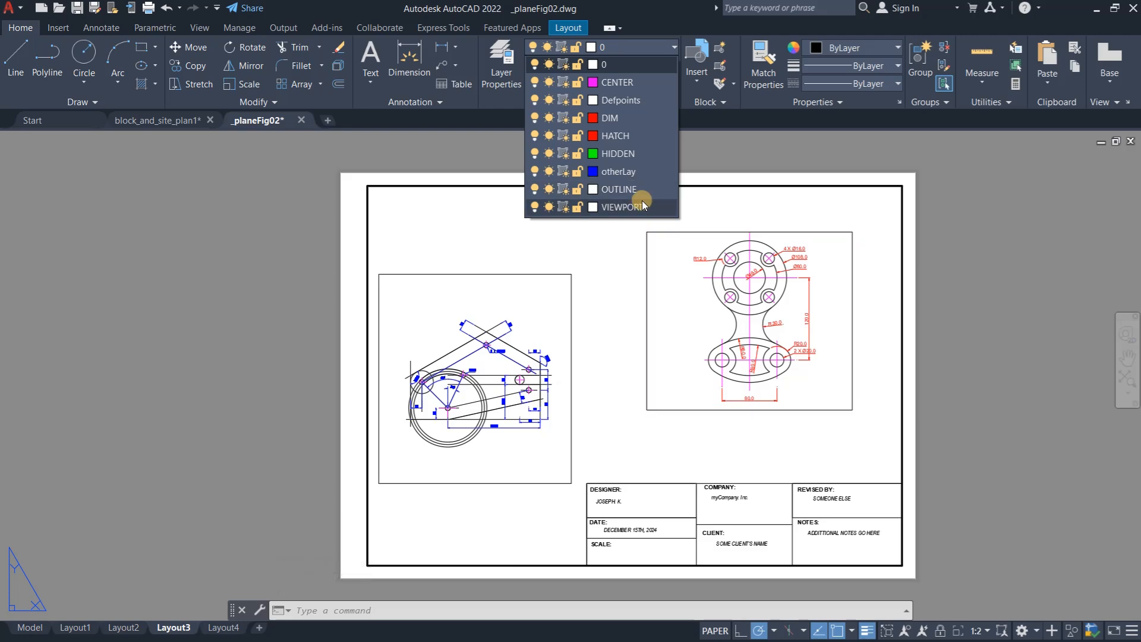
{"action": "left_click", "coordinate": [629, 208]}
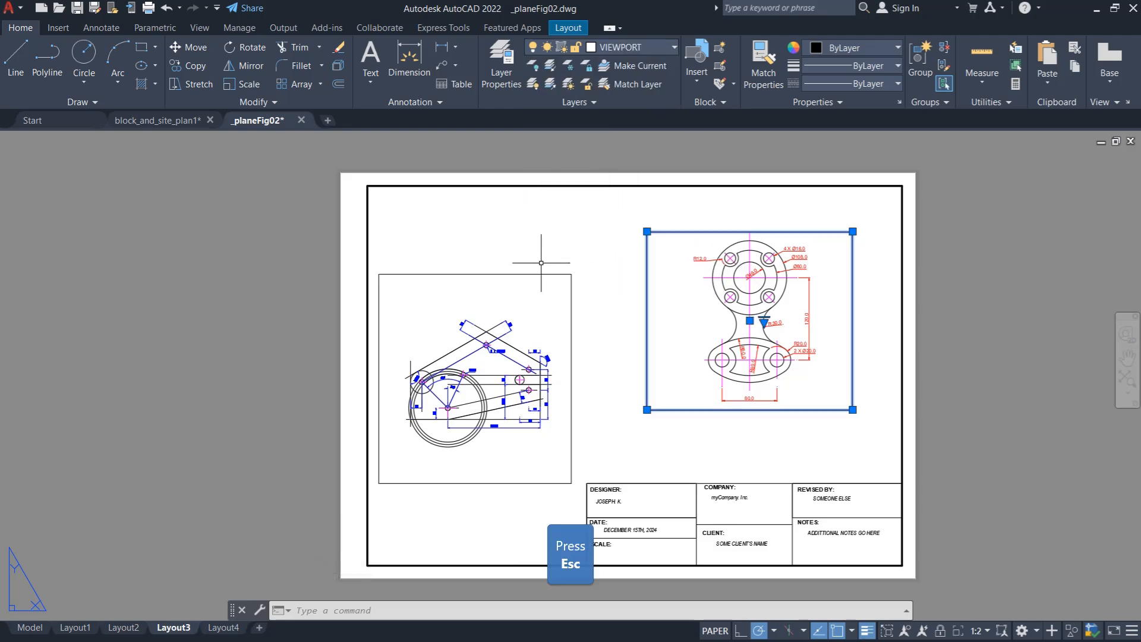
{"action": "key", "text": "Escape"}
{"action": "key", "text": "Escape"}
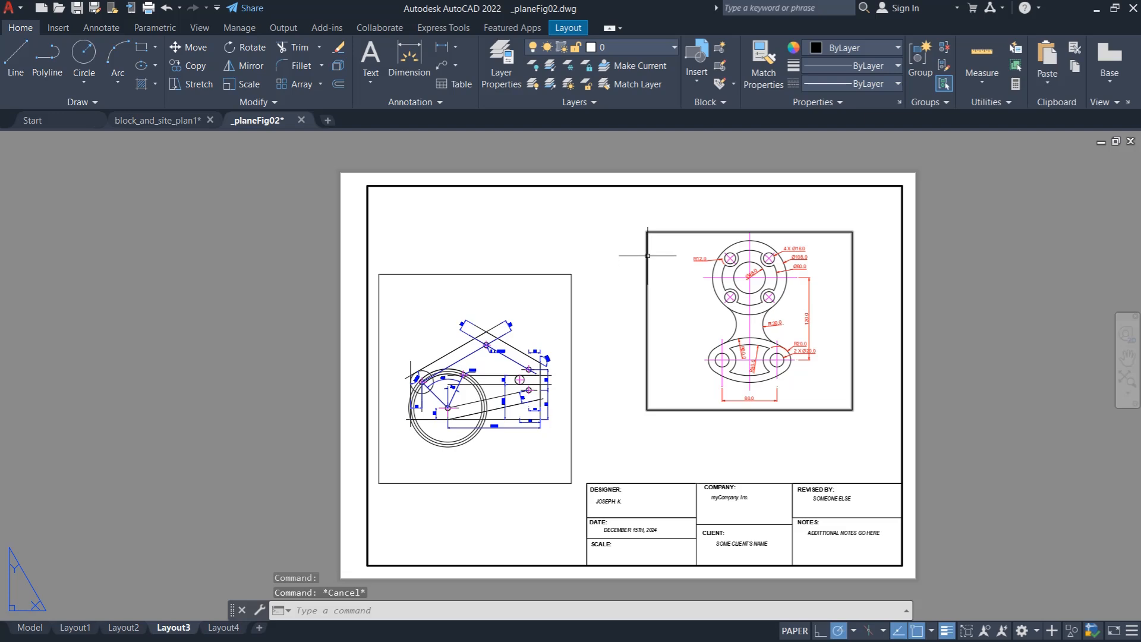
- Turn off the VIEWPORT layer to hide both viewport frames, and inspect the plate view on the sheet
{"action": "left_click", "coordinate": [597, 47]}
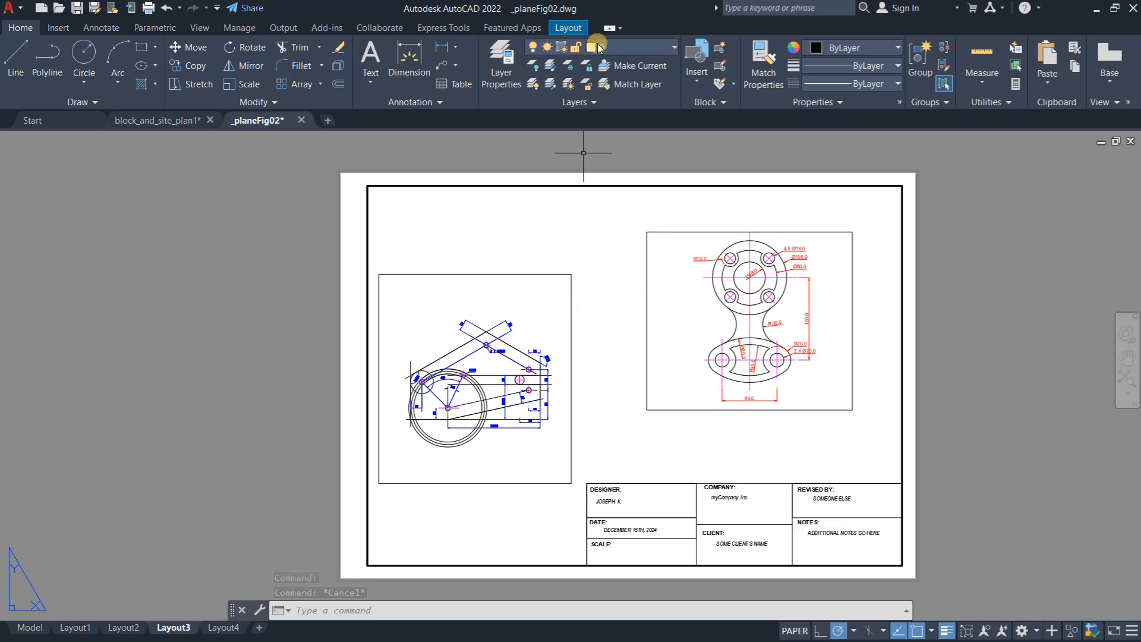
{"action": "left_click", "coordinate": [629, 47]}
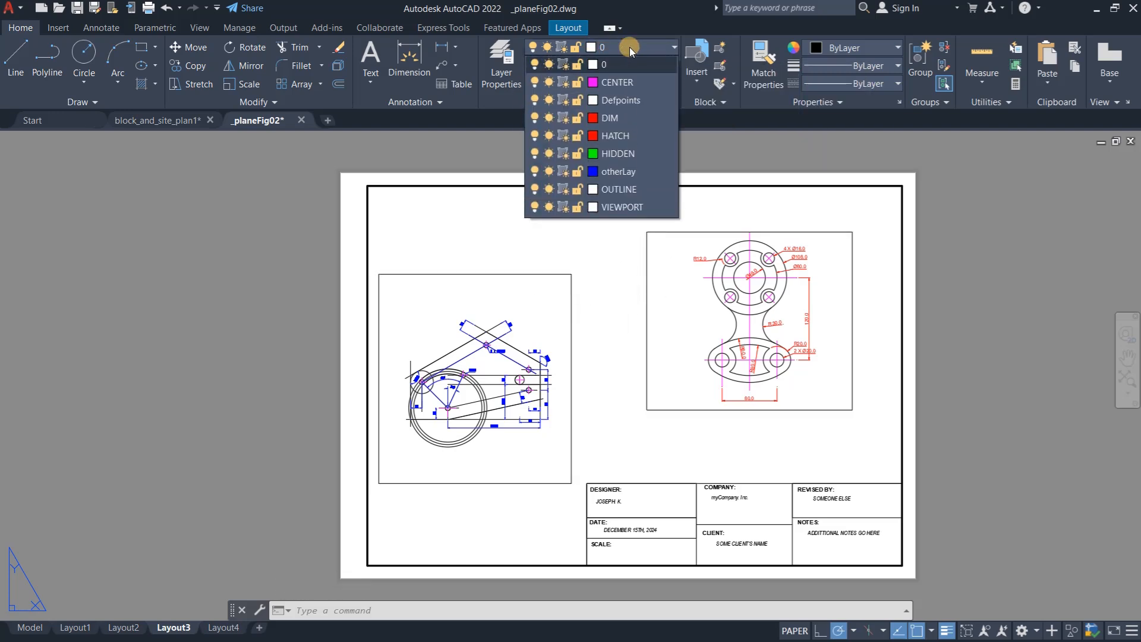
{"action": "left_click", "coordinate": [534, 206]}
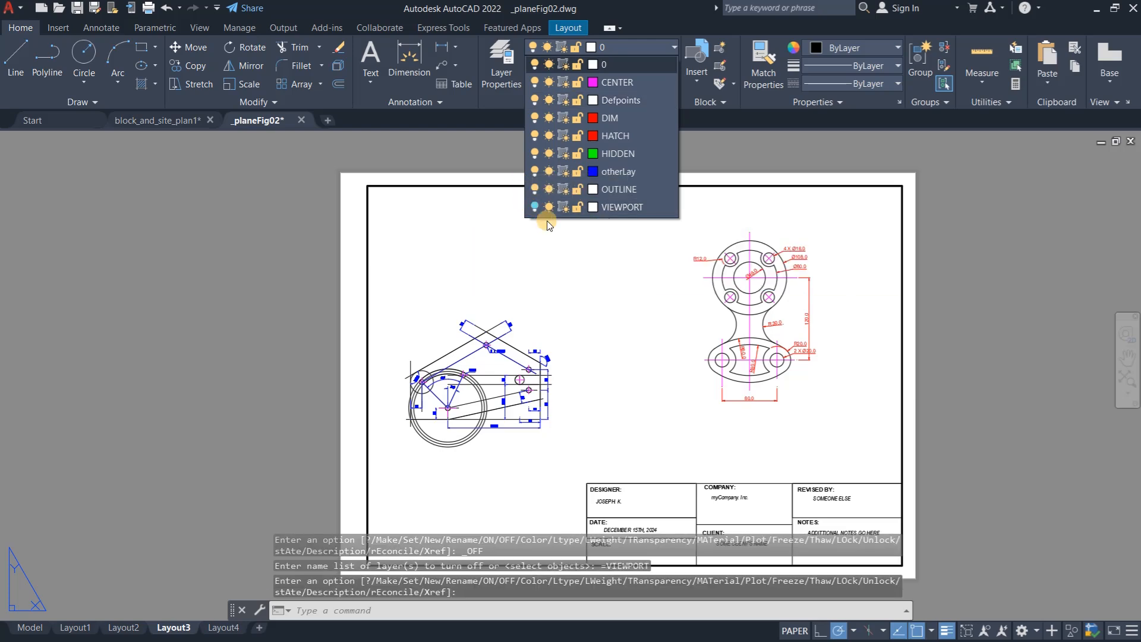
{"action": "key", "text": "Escape"}
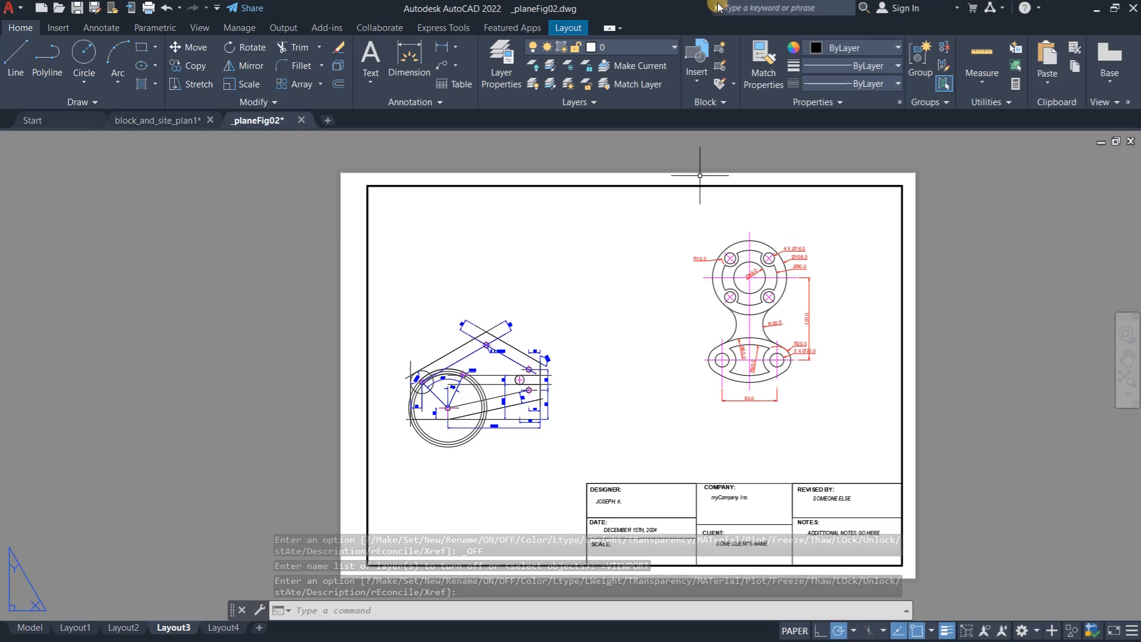
{"action": "scroll", "coordinate": [452, 440], "scroll_direction": "up", "scroll_amount": 3}
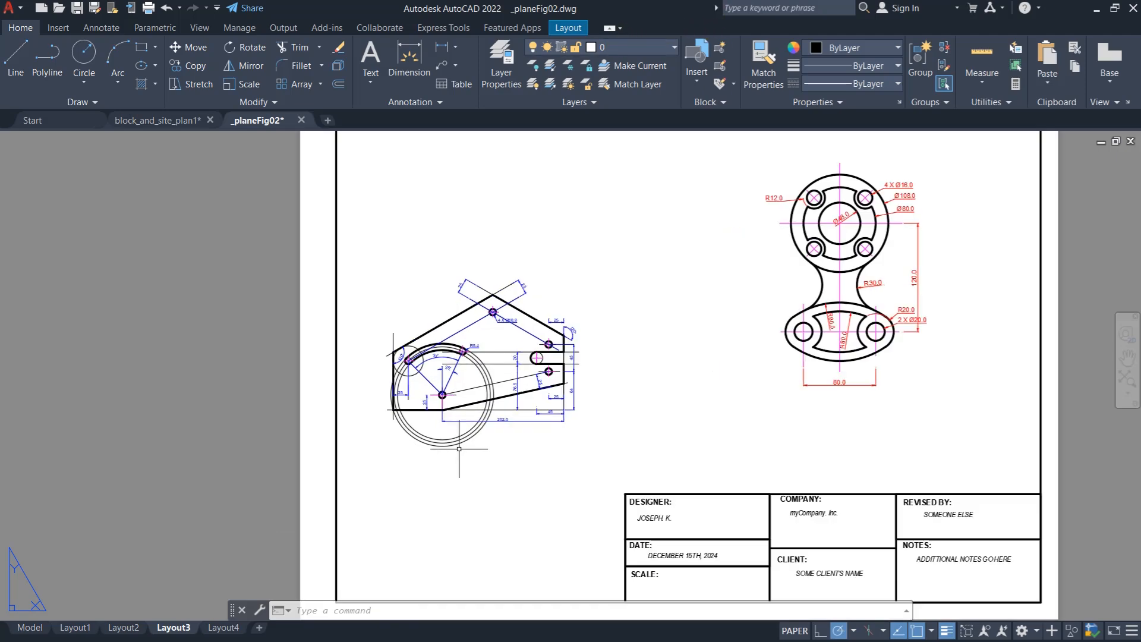
{"action": "scroll", "coordinate": [453, 435], "scroll_direction": "up", "scroll_amount": 1}
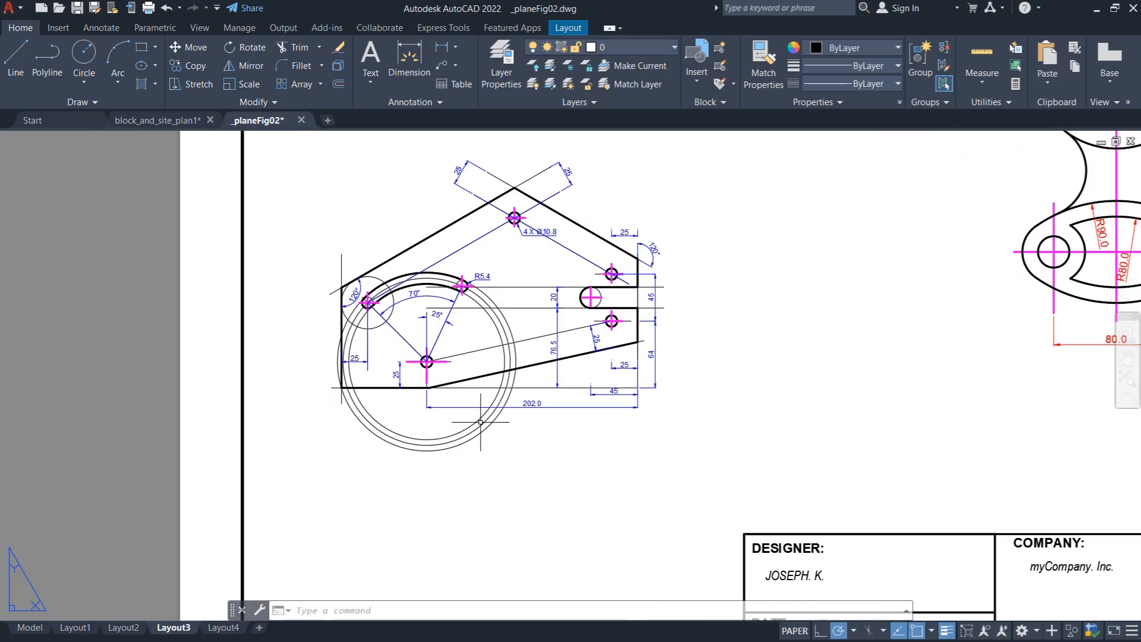
{"action": "scroll", "coordinate": [480, 423], "scroll_direction": "down", "scroll_amount": 4}
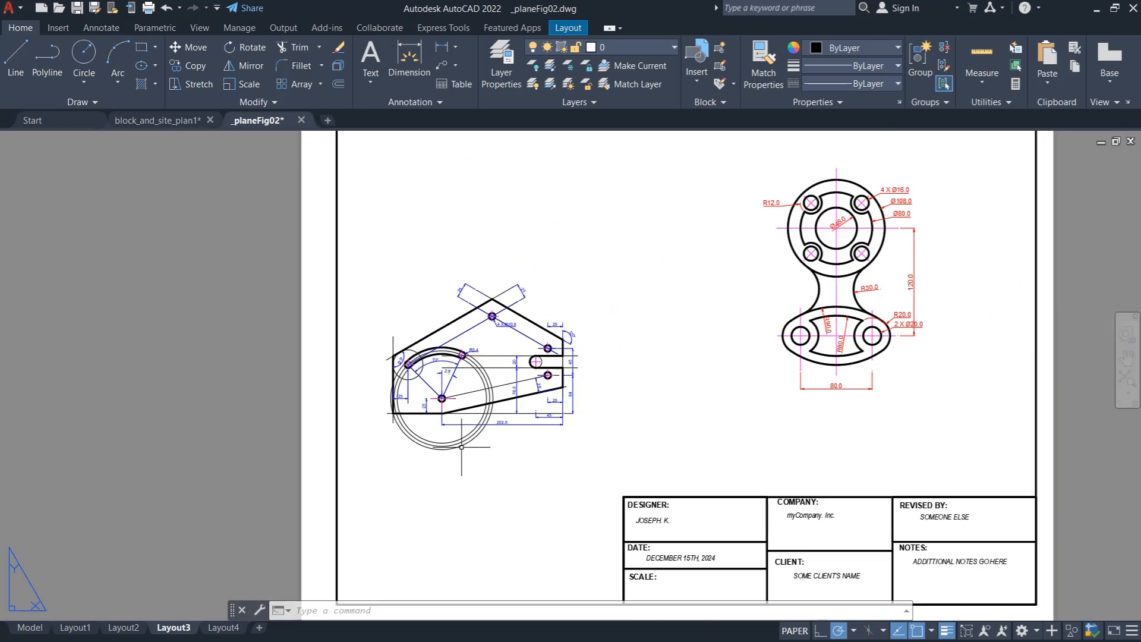
{"action": "scroll", "coordinate": [463, 439], "scroll_direction": "down", "scroll_amount": 1}
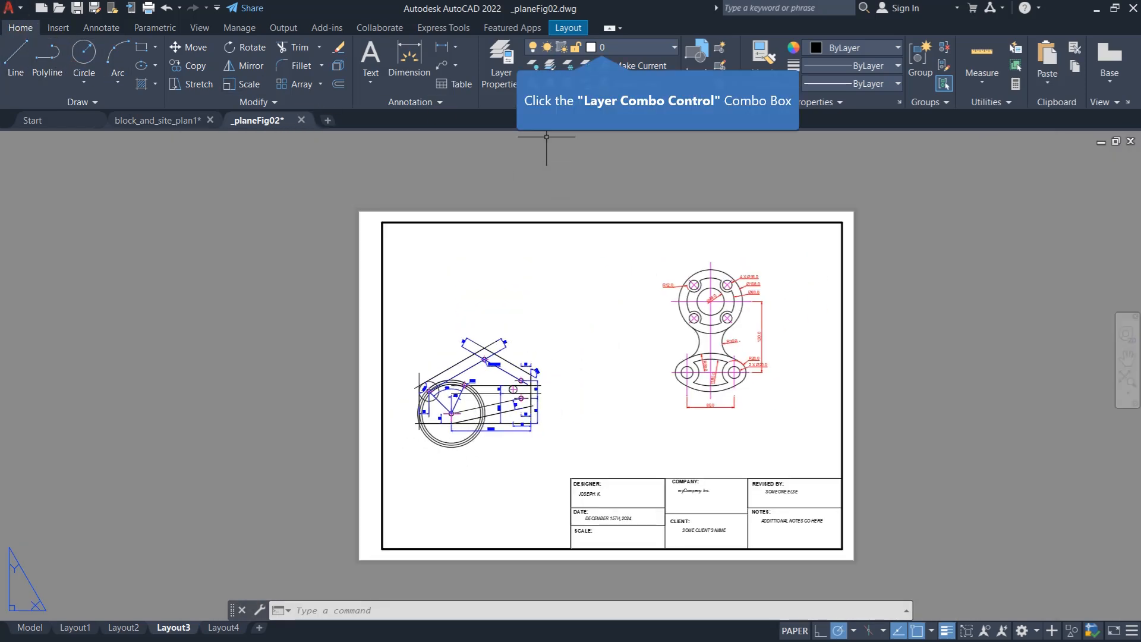
- Make OUTLINE the current layer and turn off layer 0
{"action": "left_click", "coordinate": [629, 48]}
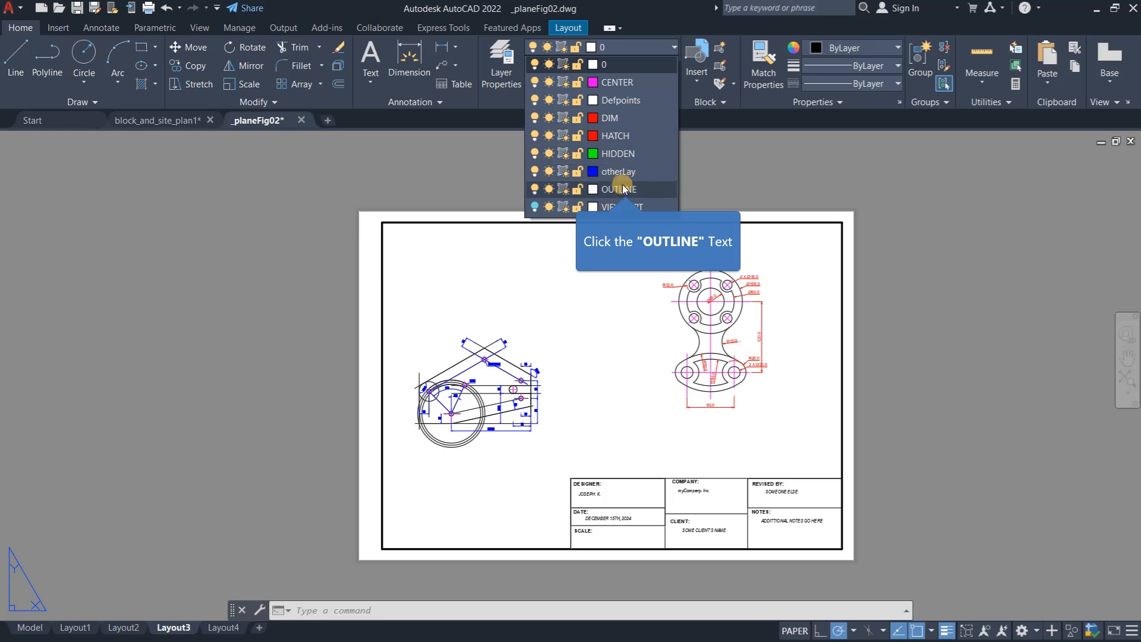
{"action": "left_click", "coordinate": [621, 189]}
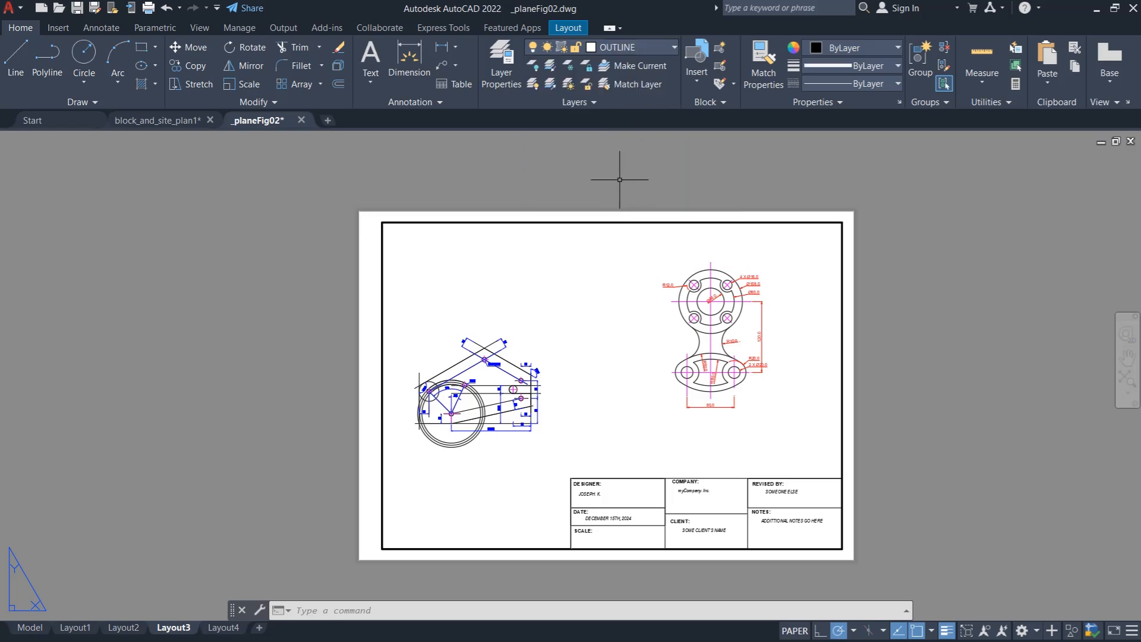
{"action": "left_click", "coordinate": [626, 45]}
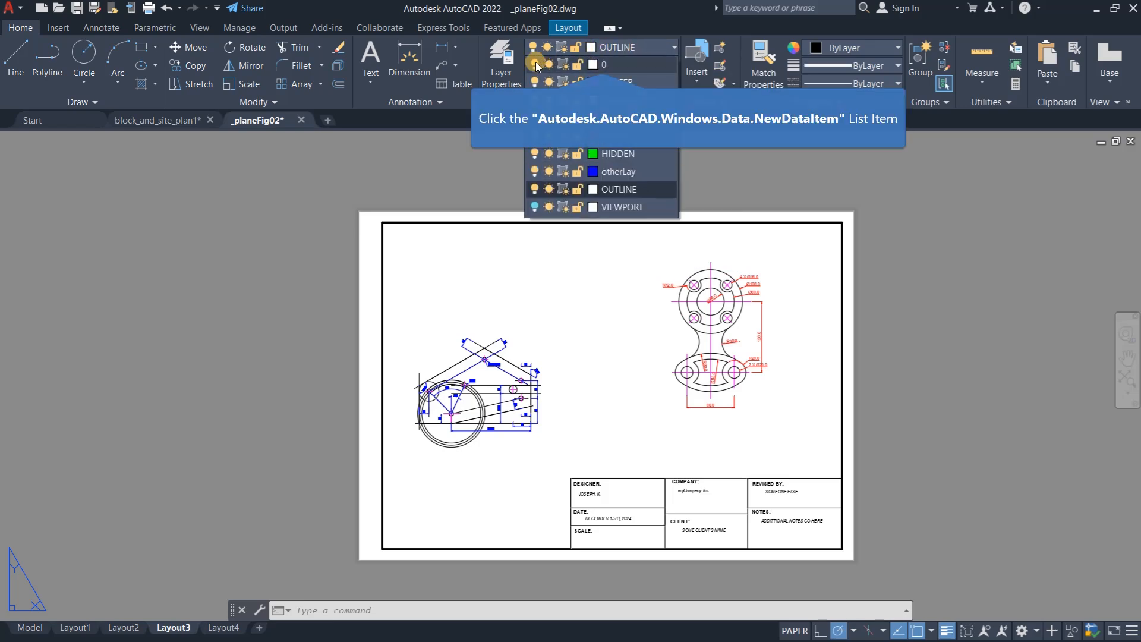
{"action": "left_click", "coordinate": [535, 64]}
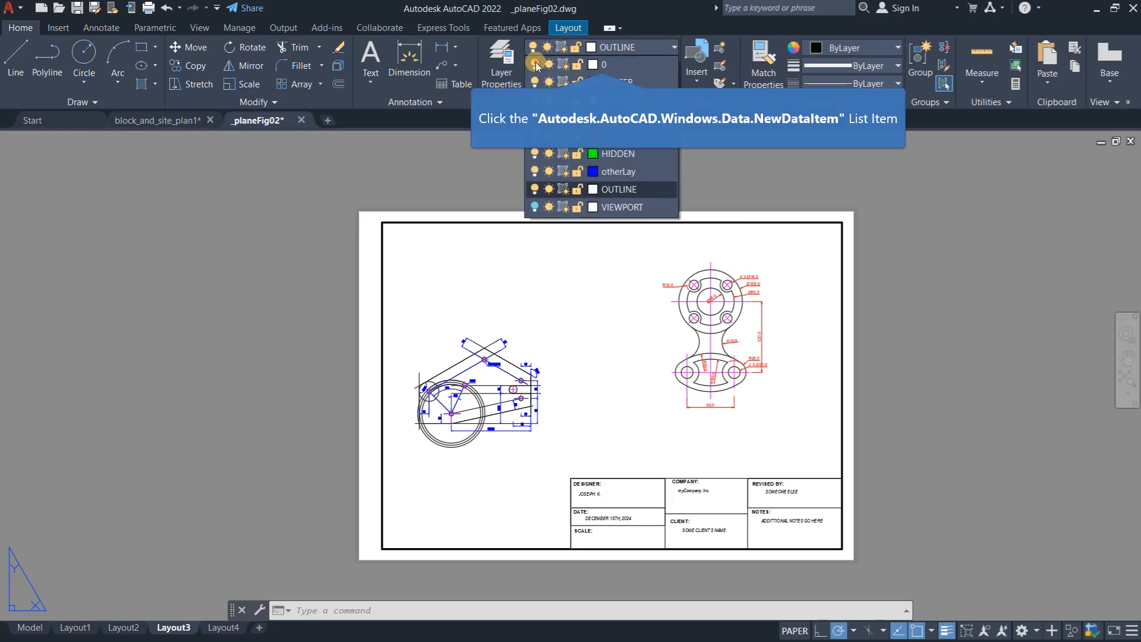
{"action": "left_click", "coordinate": [592, 287]}
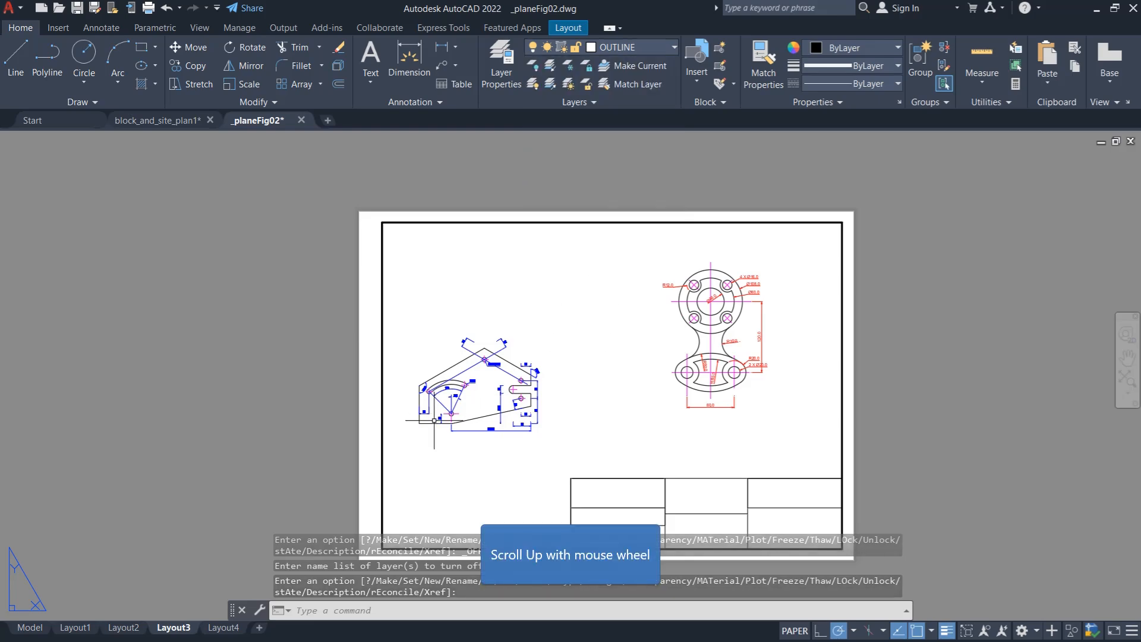
- Set the lineweight of the otherLay layer, which holds the plate's blue dimensions, to 0.00 mm
{"action": "scroll", "coordinate": [437, 409], "scroll_direction": "up", "scroll_amount": 6}
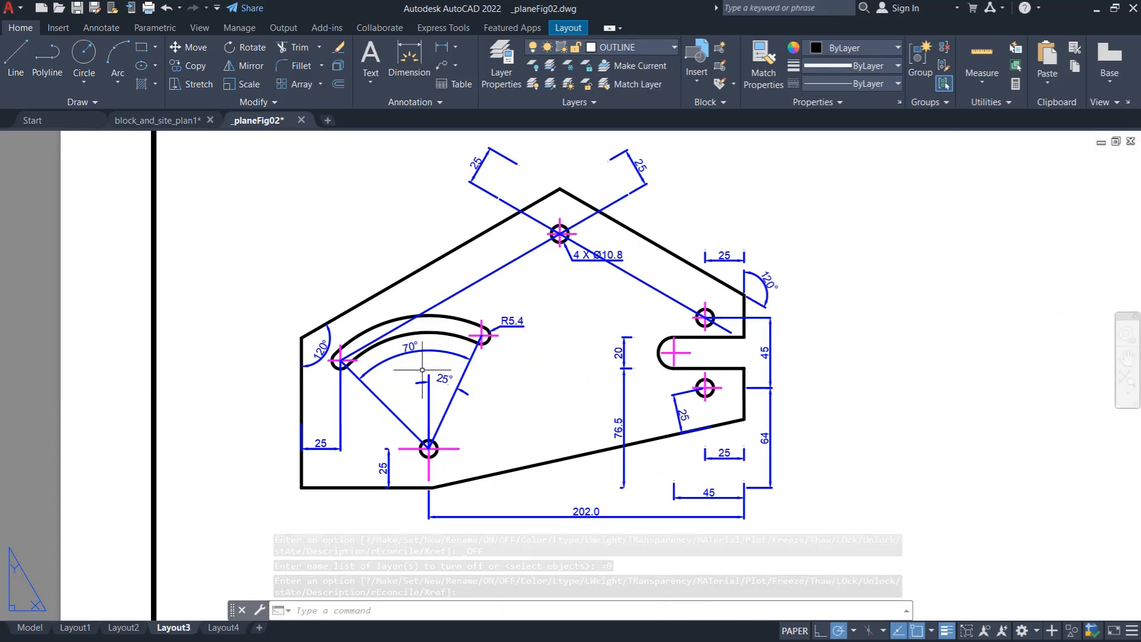
{"action": "scroll", "coordinate": [543, 246], "scroll_direction": "up", "scroll_amount": 4}
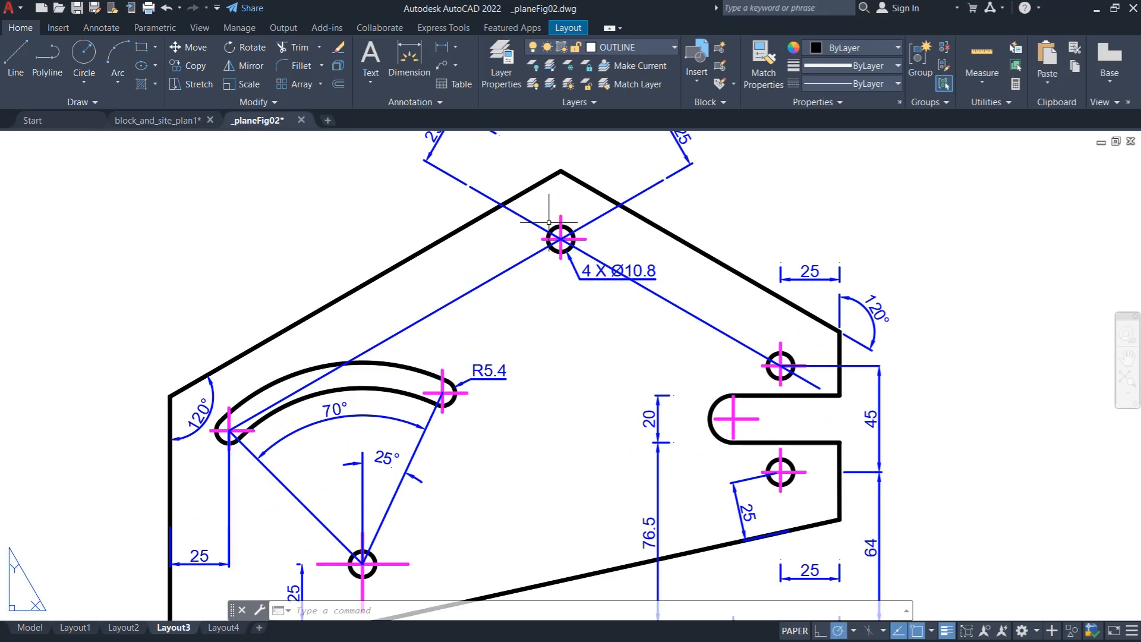
{"action": "scroll", "coordinate": [587, 289], "scroll_direction": "down", "scroll_amount": 4}
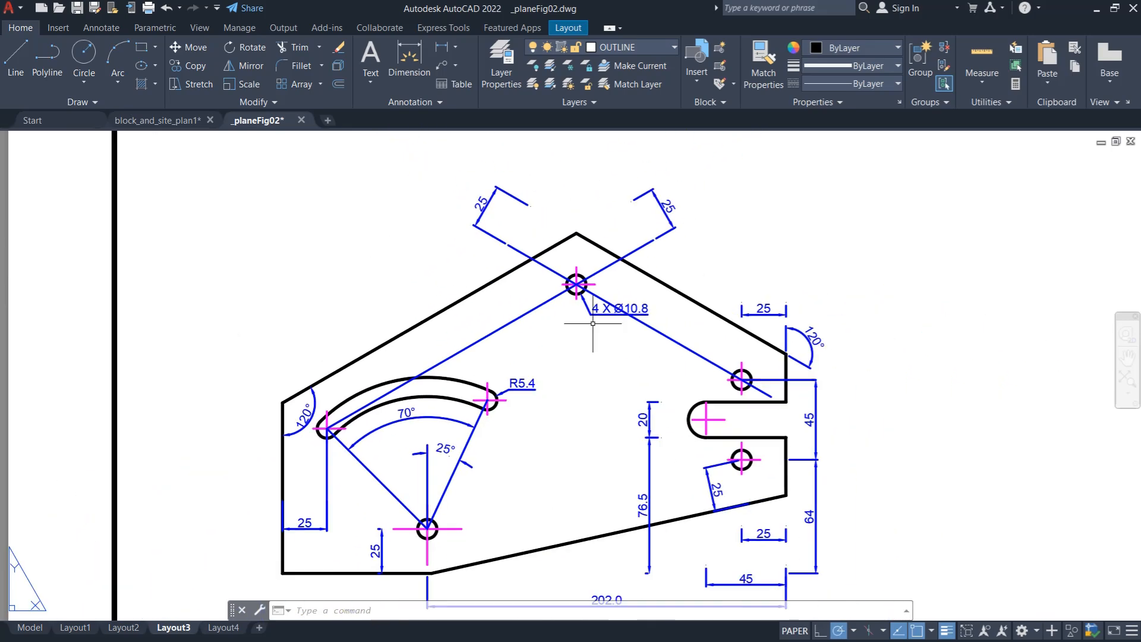
{"action": "scroll", "coordinate": [652, 445], "scroll_direction": "up", "scroll_amount": 4}
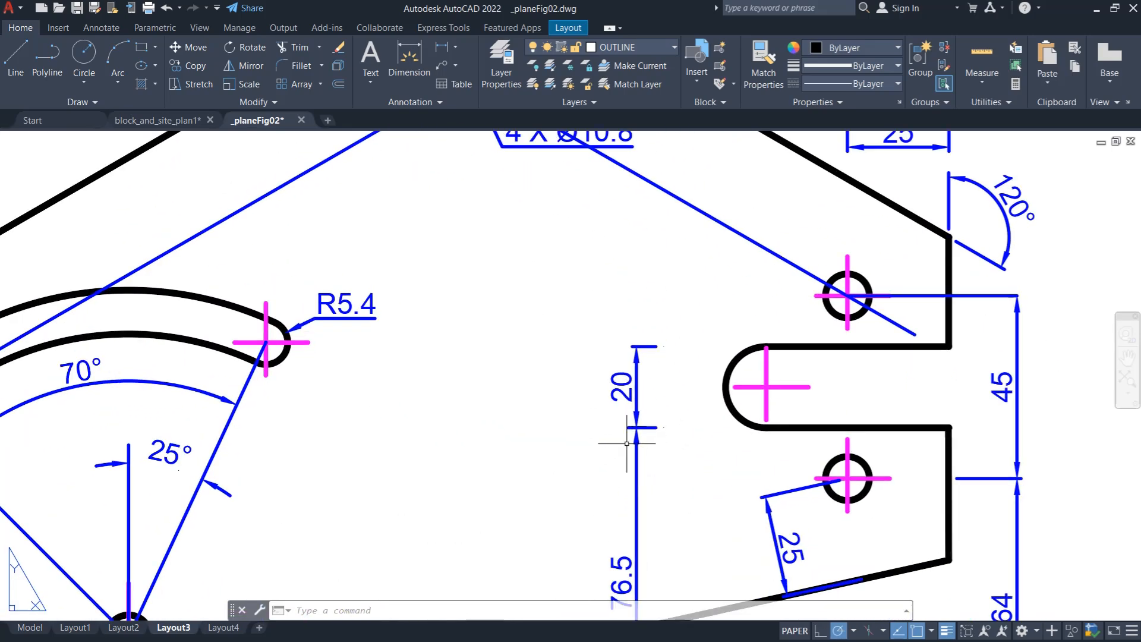
{"action": "scroll", "coordinate": [637, 373], "scroll_direction": "down", "scroll_amount": 4}
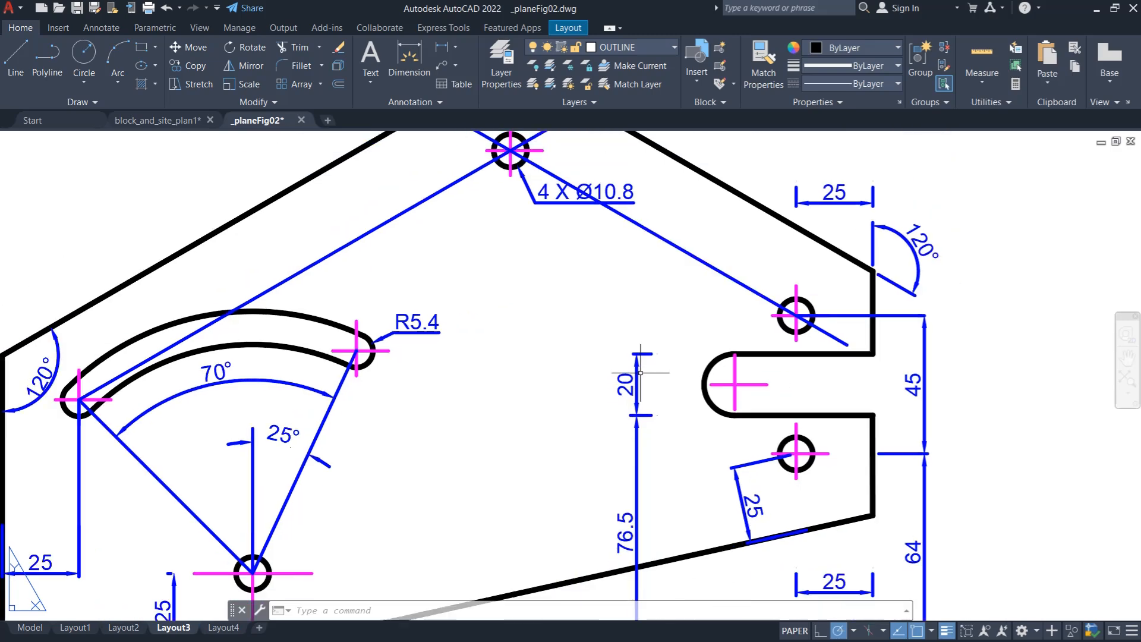
{"action": "scroll", "coordinate": [581, 364], "scroll_direction": "down", "scroll_amount": 5}
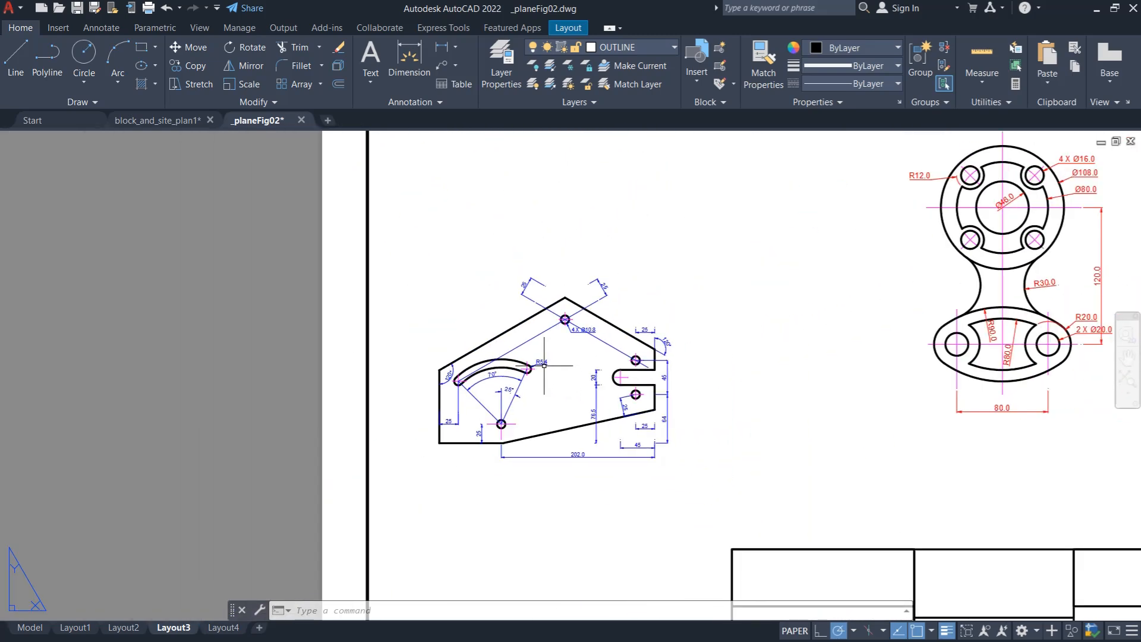
{"action": "scroll", "coordinate": [544, 365], "scroll_direction": "down", "scroll_amount": 1}
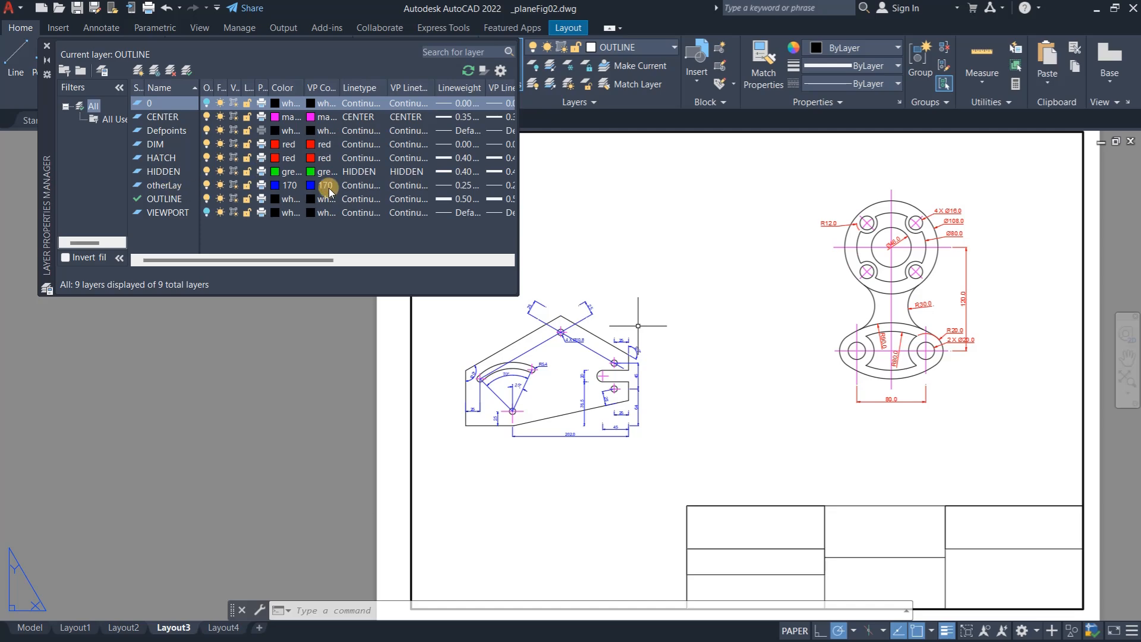
{"action": "left_click", "coordinate": [440, 185]}
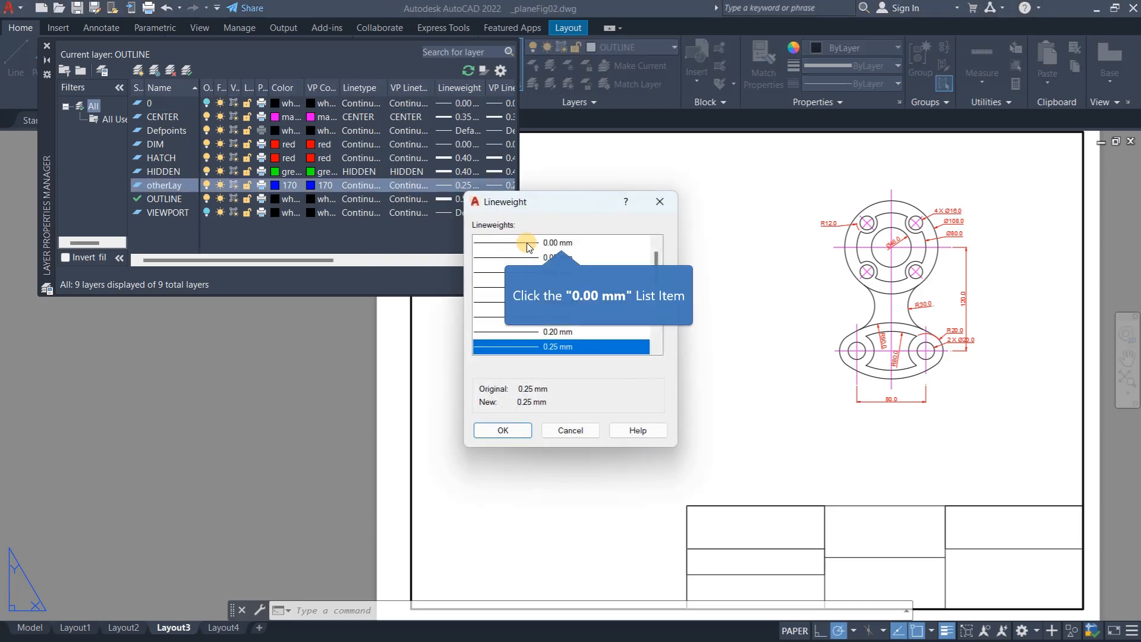
{"action": "left_click", "coordinate": [528, 245]}
{"action": "left_click", "coordinate": [502, 430]}
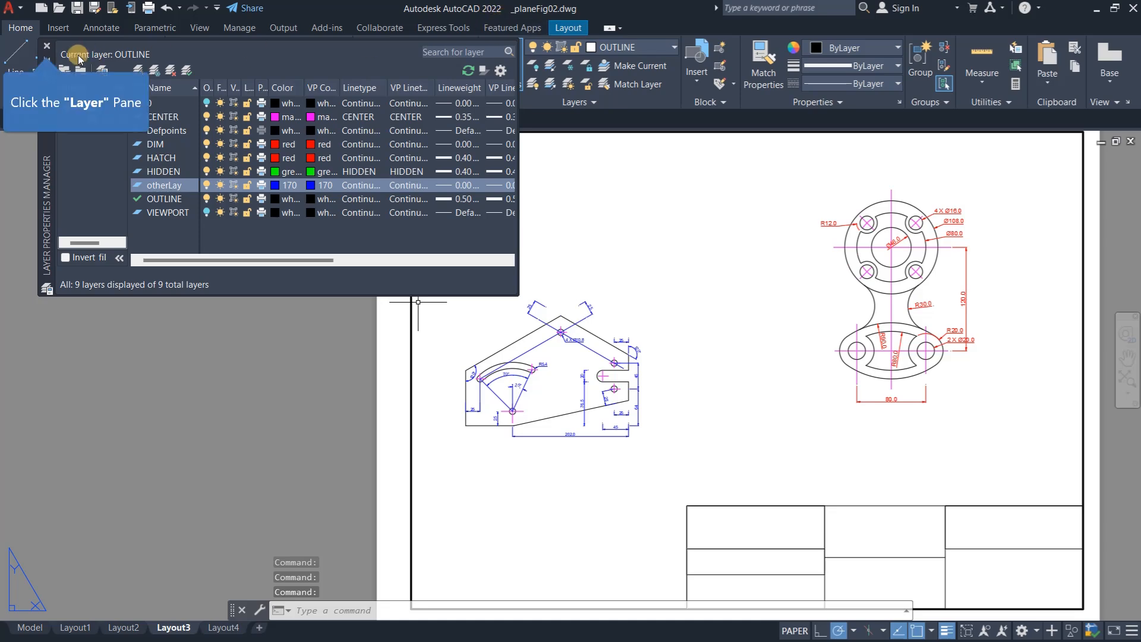
{"action": "left_click", "coordinate": [47, 47]}
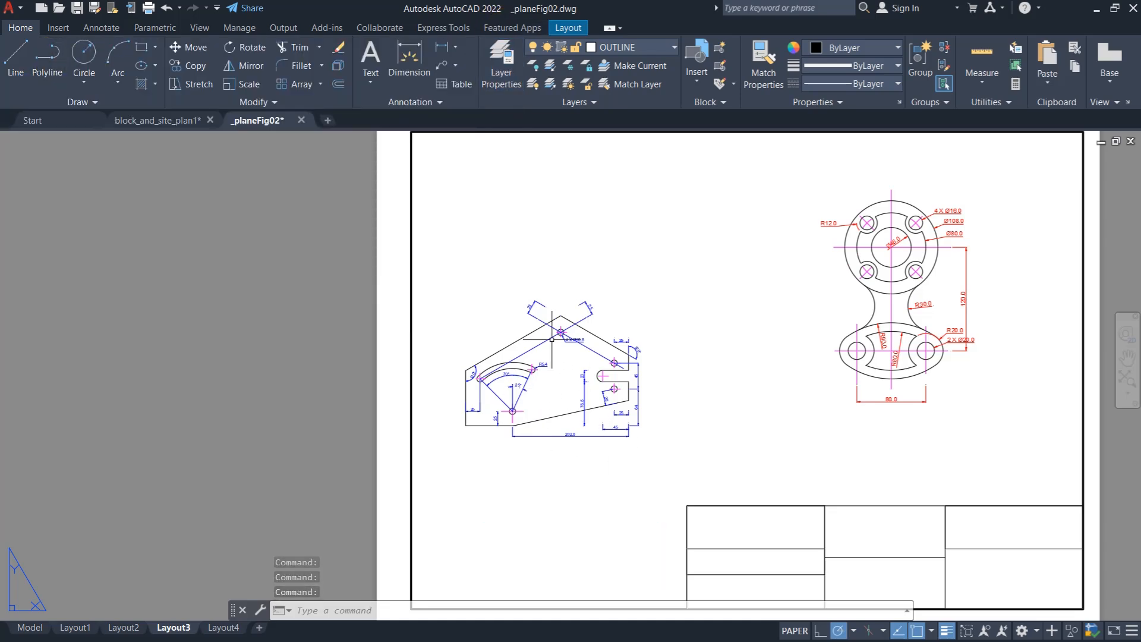
- Examine the line thickness of the plate's blue dimensions and the flange part's red dimensions on the sheet
{"action": "scroll", "coordinate": [545, 315], "scroll_direction": "up", "scroll_amount": 8}
{"action": "scroll", "coordinate": [454, 285], "scroll_direction": "up", "scroll_amount": 4}
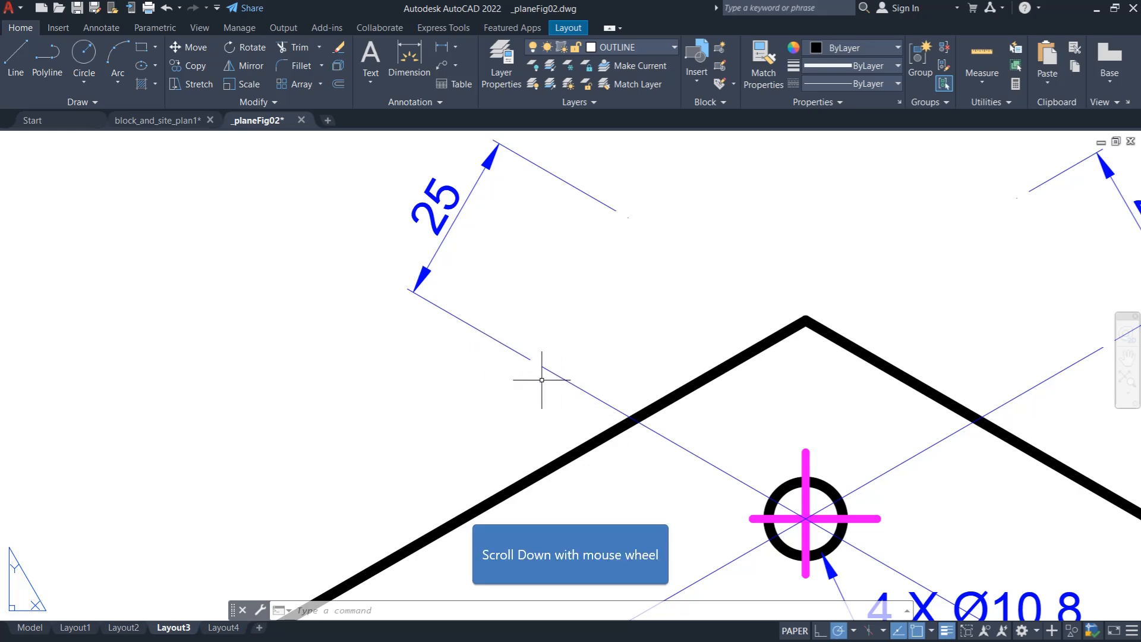
{"action": "scroll", "coordinate": [603, 410], "scroll_direction": "down", "scroll_amount": 6}
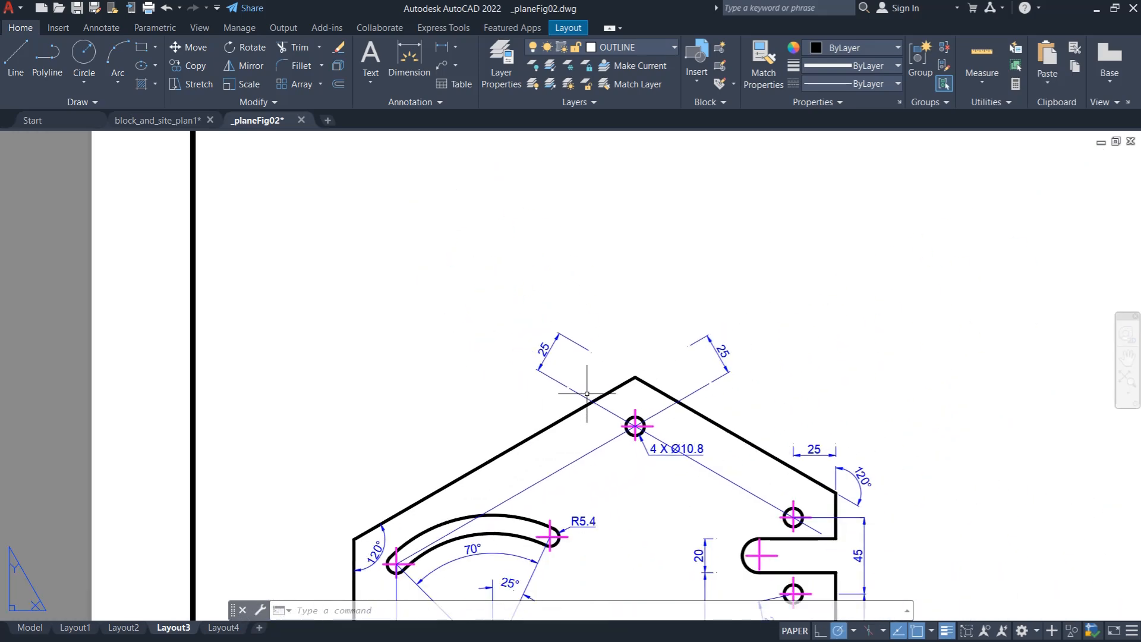
{"action": "scroll", "coordinate": [571, 395], "scroll_direction": "up", "scroll_amount": 6}
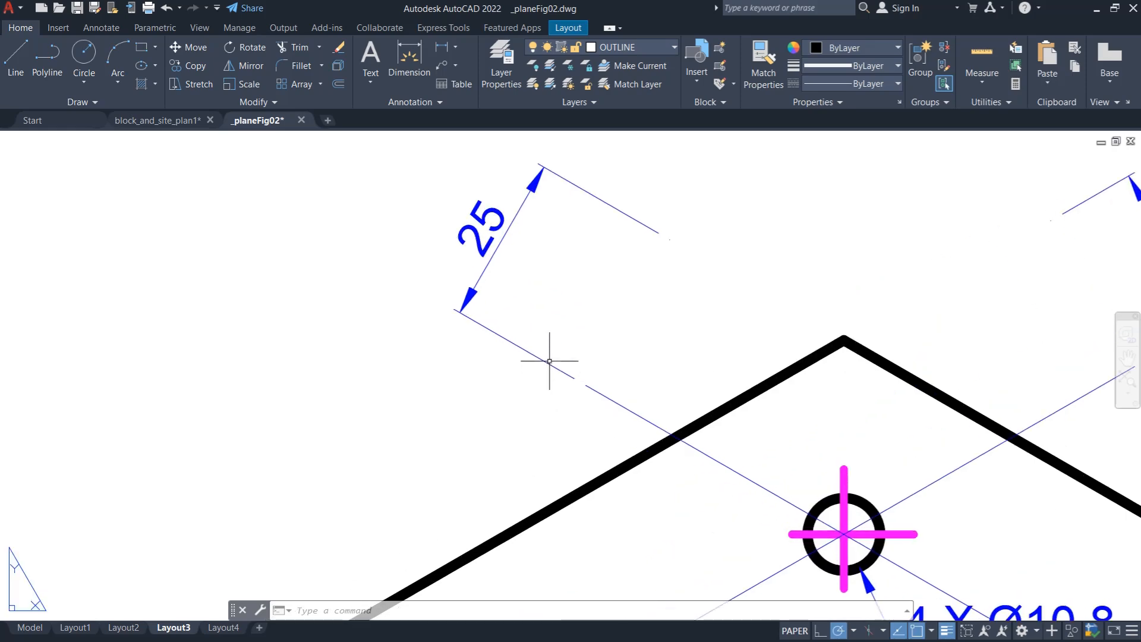
{"action": "scroll", "coordinate": [494, 292], "scroll_direction": "down", "scroll_amount": 8}
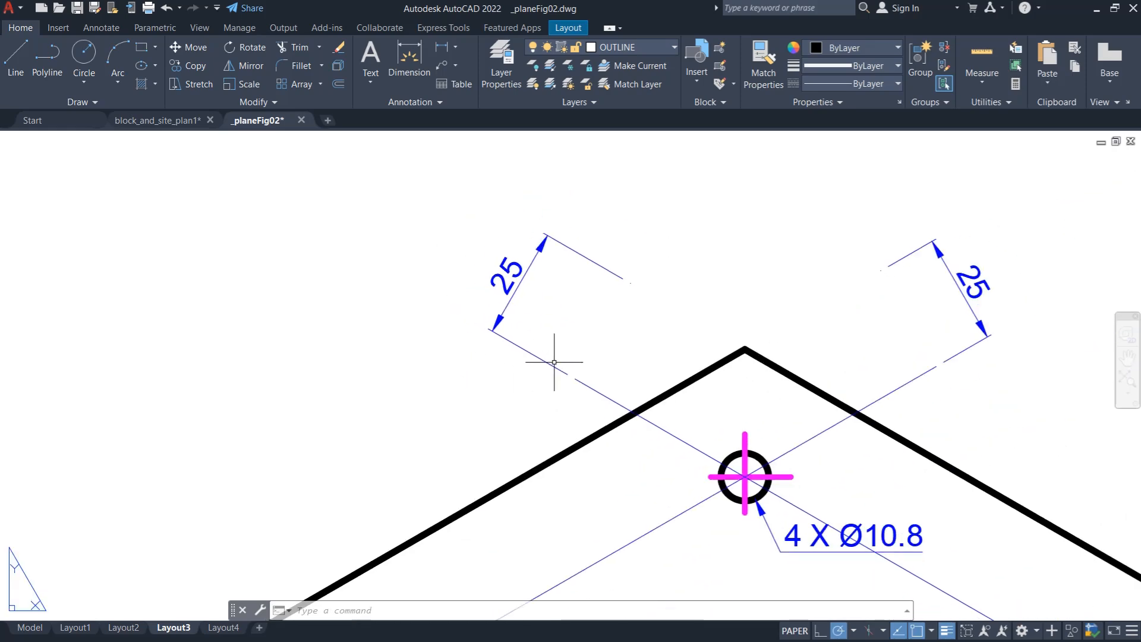
{"action": "scroll", "coordinate": [579, 355], "scroll_direction": "down", "scroll_amount": 3}
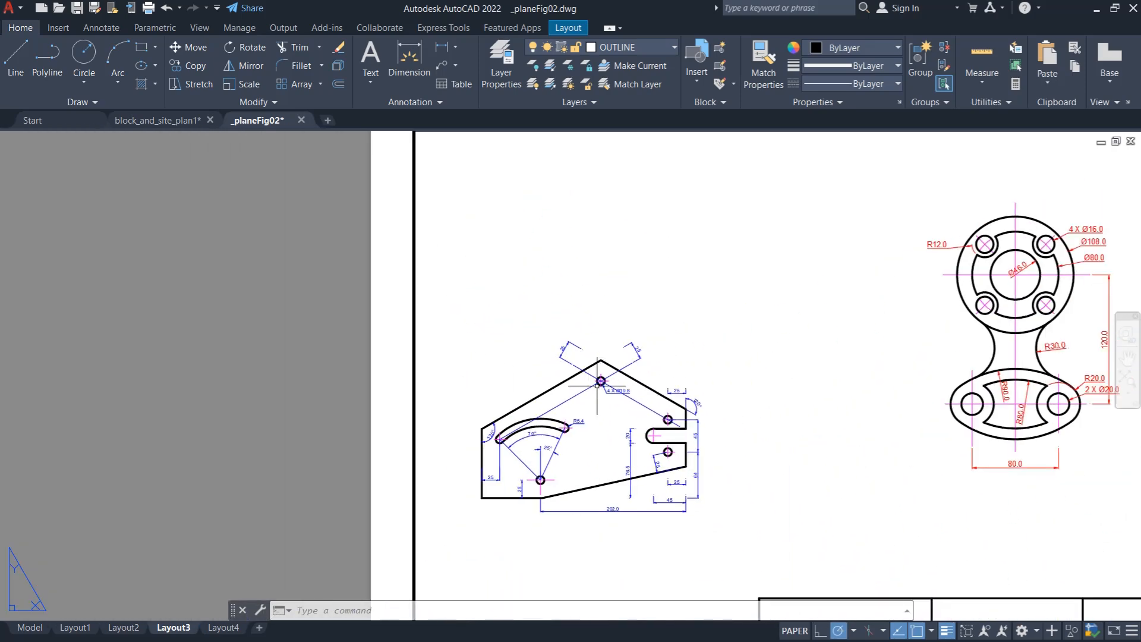
{"action": "scroll", "coordinate": [950, 288], "scroll_direction": "up", "scroll_amount": 8}
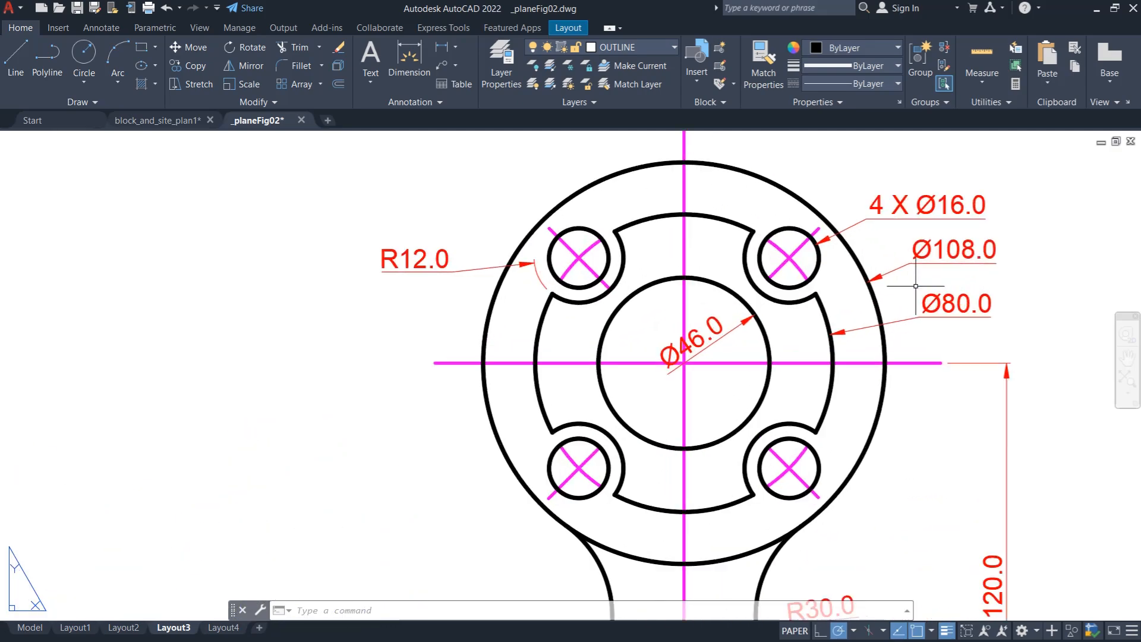
{"action": "scroll", "coordinate": [868, 264], "scroll_direction": "down", "scroll_amount": 8}
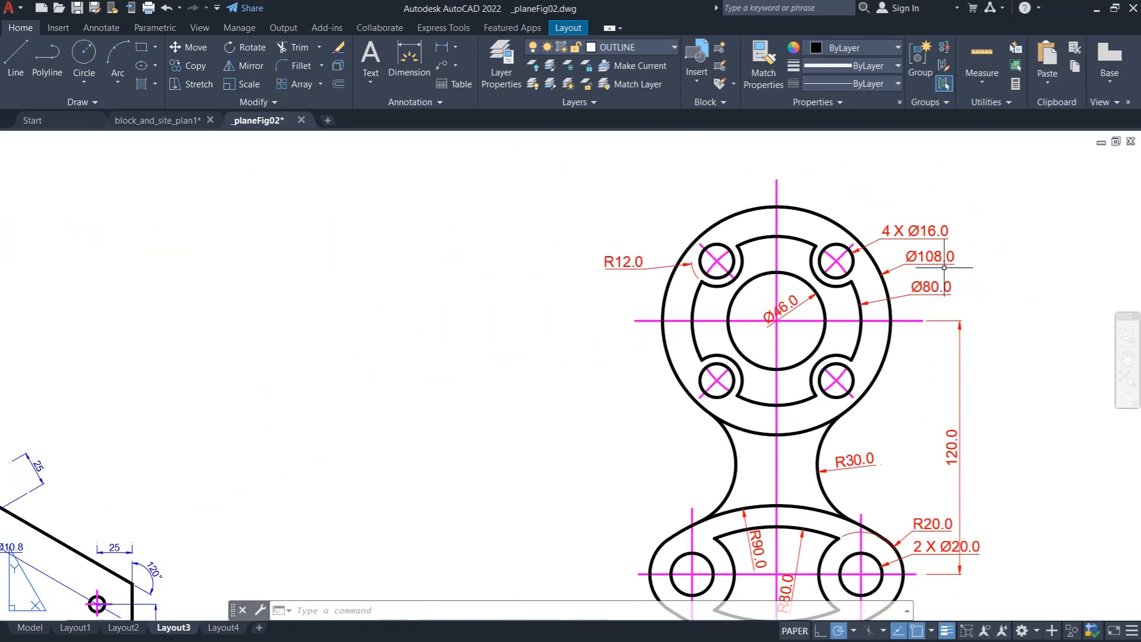
{"action": "scroll", "coordinate": [802, 294], "scroll_direction": "down", "scroll_amount": 2}
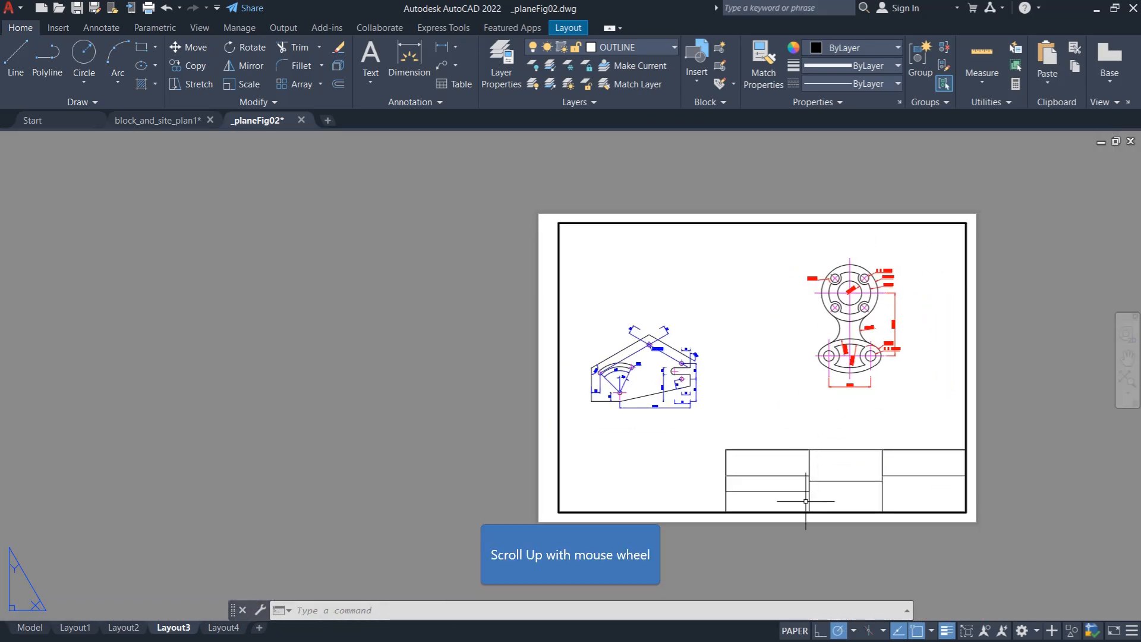
- Turn layer 0 back on to restore the title block text, leaving nothing selected
{"action": "scroll", "coordinate": [794, 485], "scroll_direction": "up", "scroll_amount": 4}
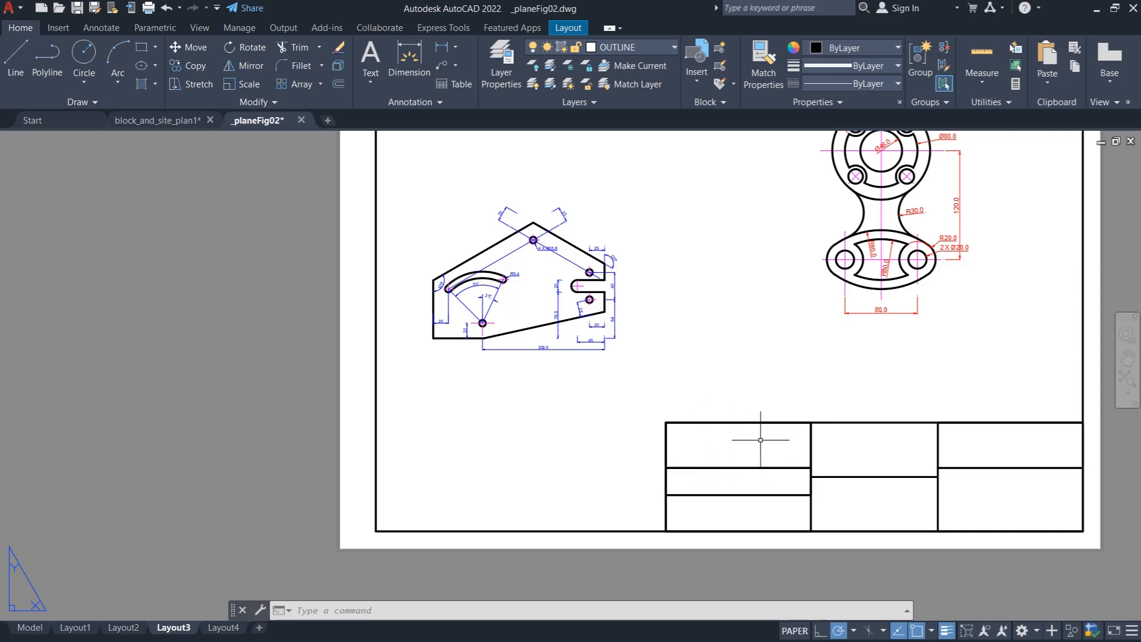
{"action": "left_click", "coordinate": [624, 49]}
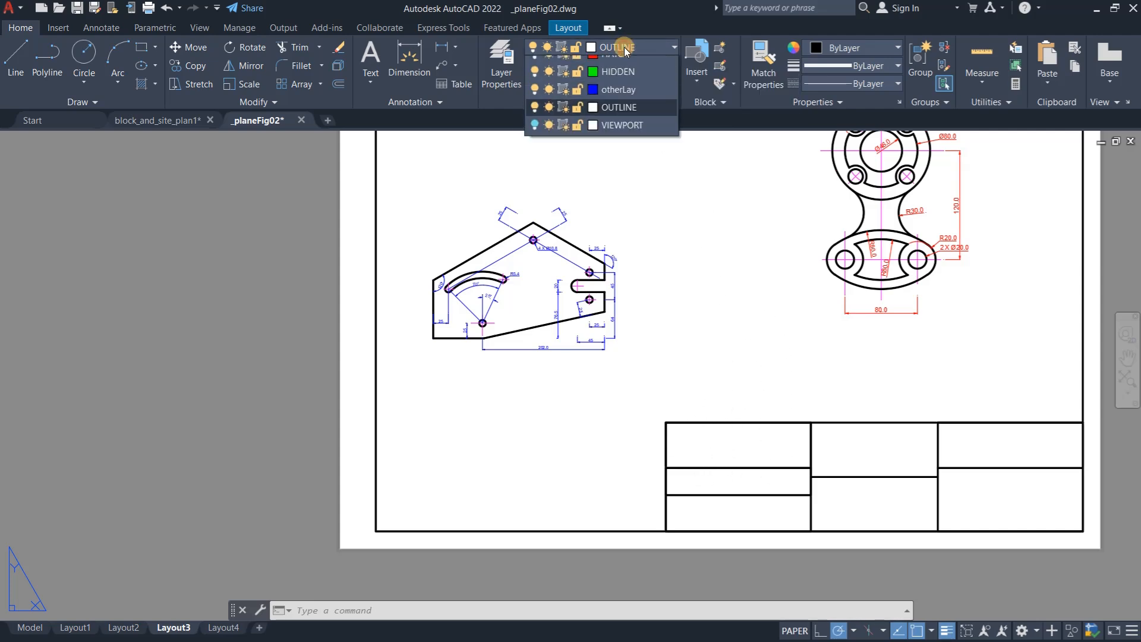
{"action": "left_click", "coordinate": [536, 65]}
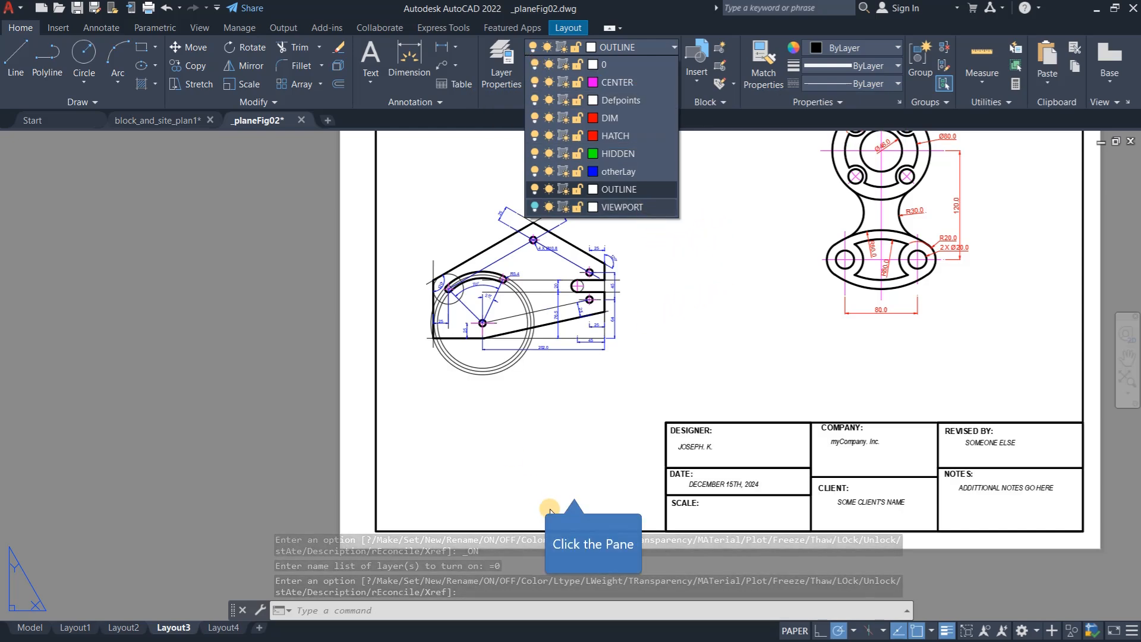
{"action": "left_click", "coordinate": [572, 482]}
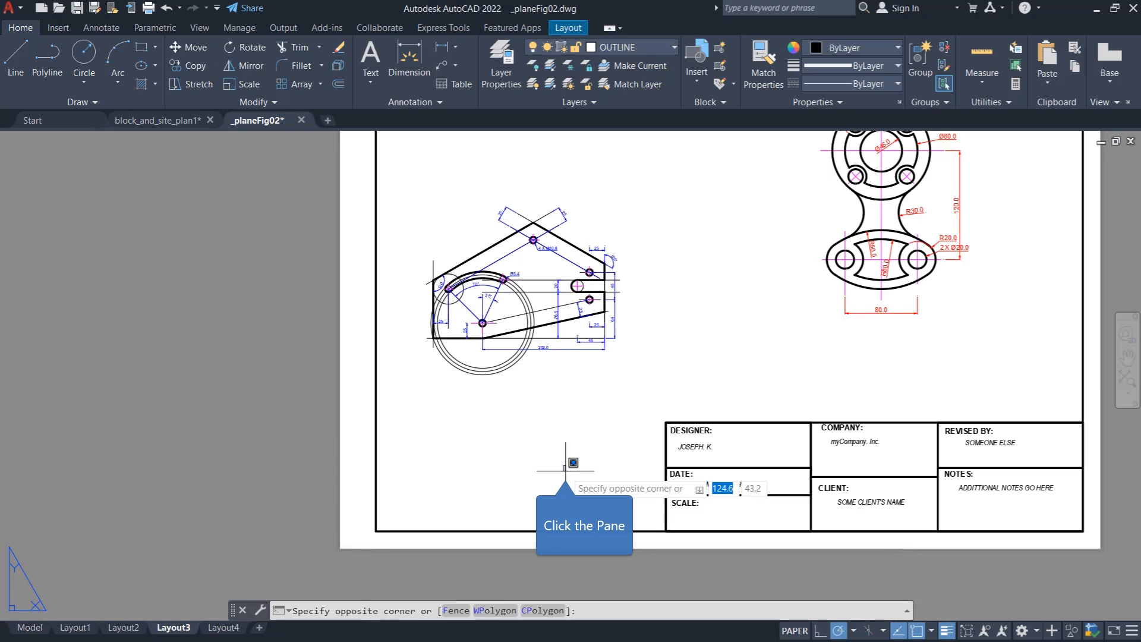
{"action": "key", "text": "Escape"}
{"action": "scroll", "coordinate": [430, 467], "scroll_direction": "down", "scroll_amount": 2}
{"action": "scroll", "coordinate": [624, 301], "scroll_direction": "up", "scroll_amount": 1}
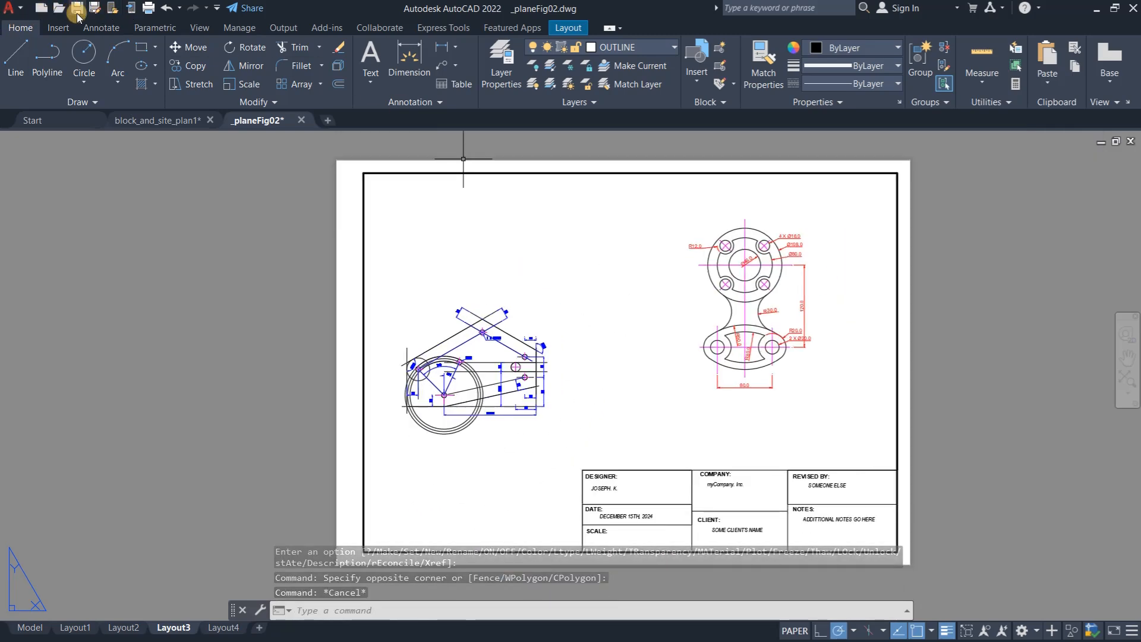
- Plot Layout3 as a single sheet to _planeFig02-Layout3.pdf on the Desktop, and accept the PDF viewer's security warning with the choice remembered
{"action": "left_click", "coordinate": [149, 8]}
{"action": "left_click", "coordinate": [149, 9]}
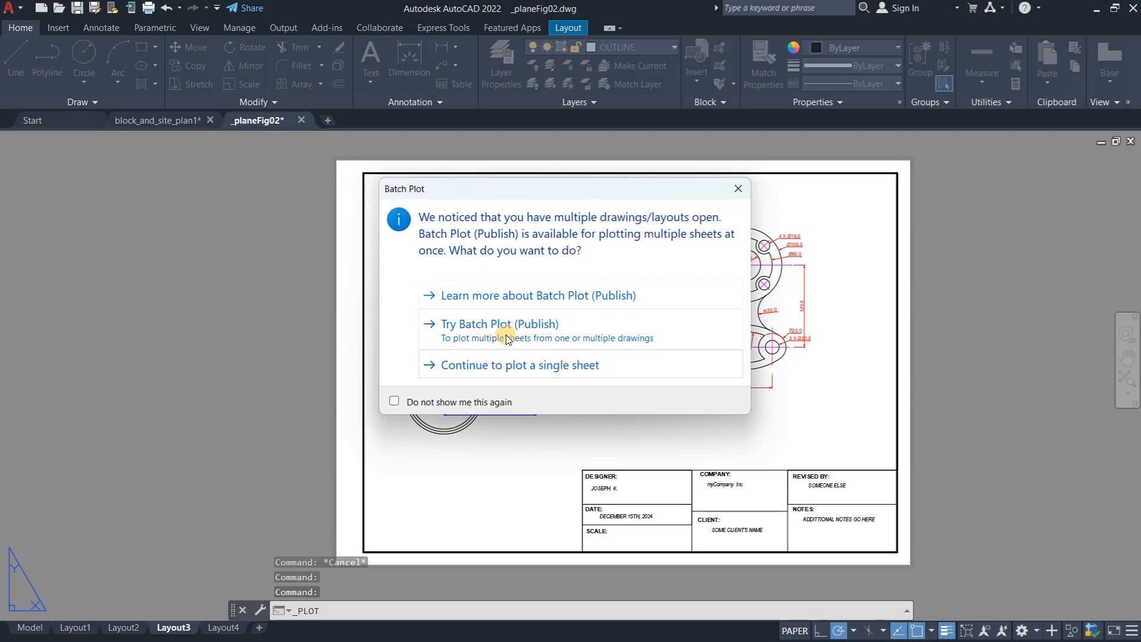
{"action": "left_click", "coordinate": [526, 366]}
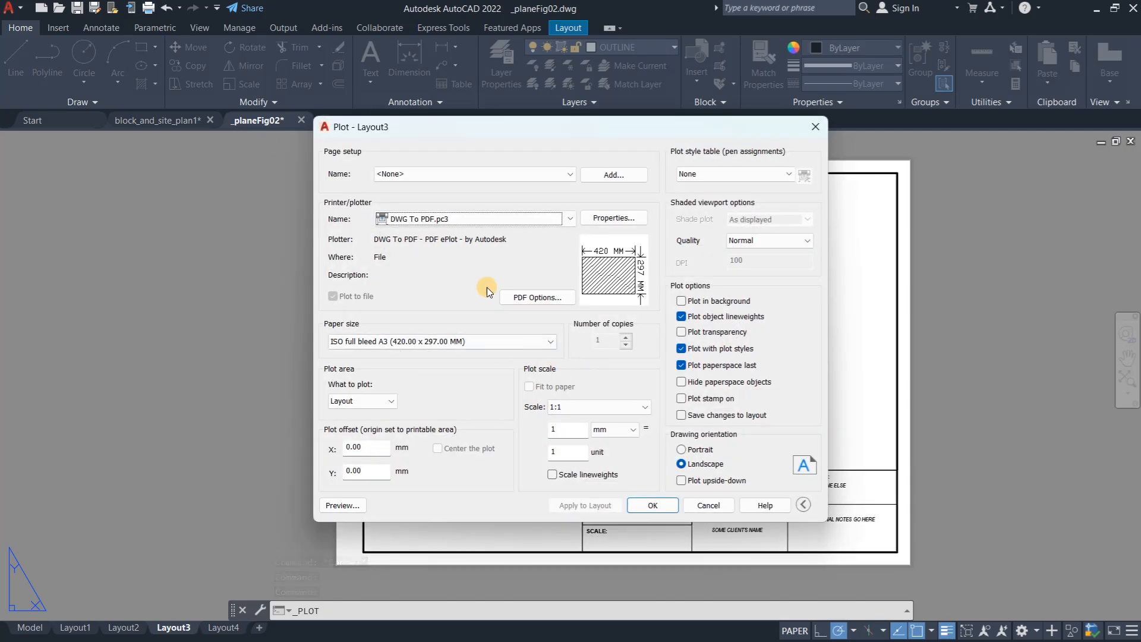
{"action": "left_click", "coordinate": [654, 503]}
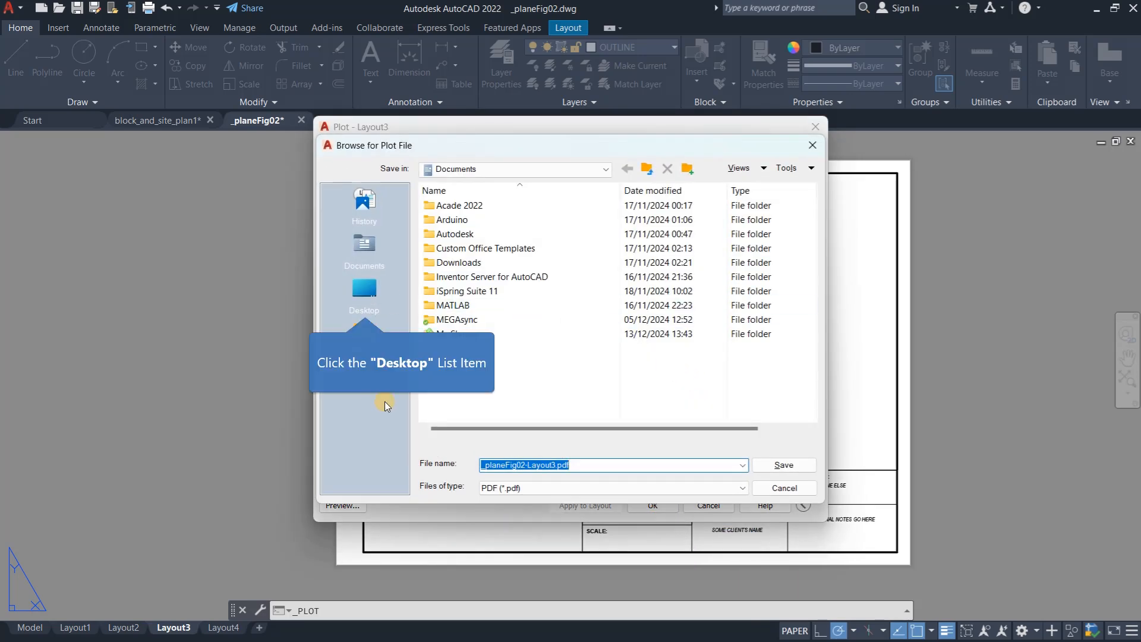
{"action": "left_click", "coordinate": [364, 290]}
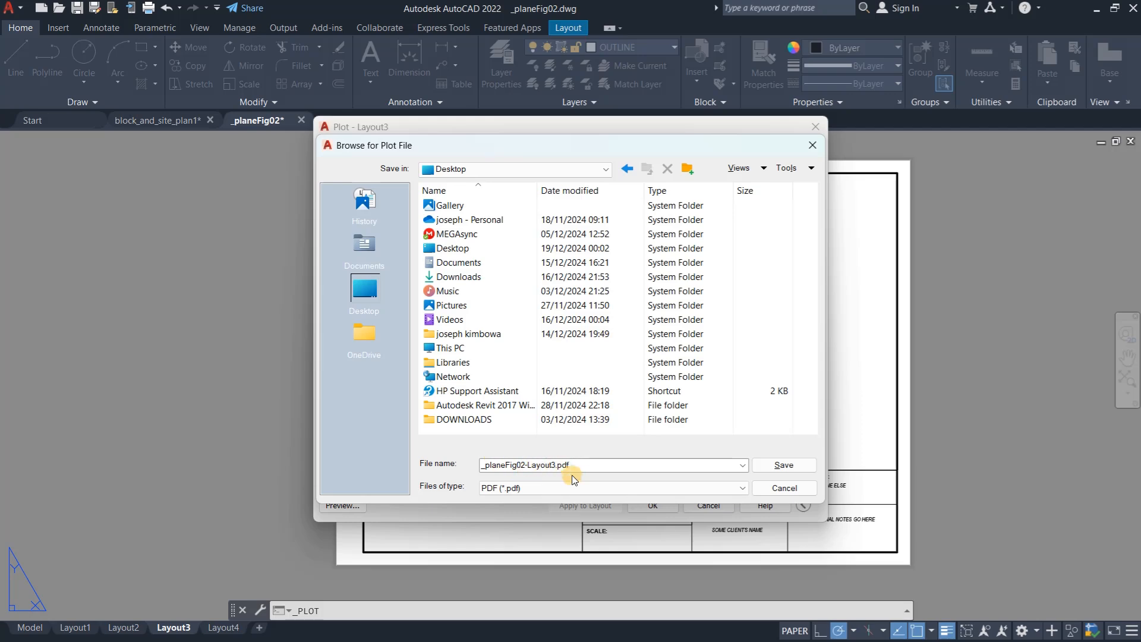
{"action": "left_click", "coordinate": [784, 466]}
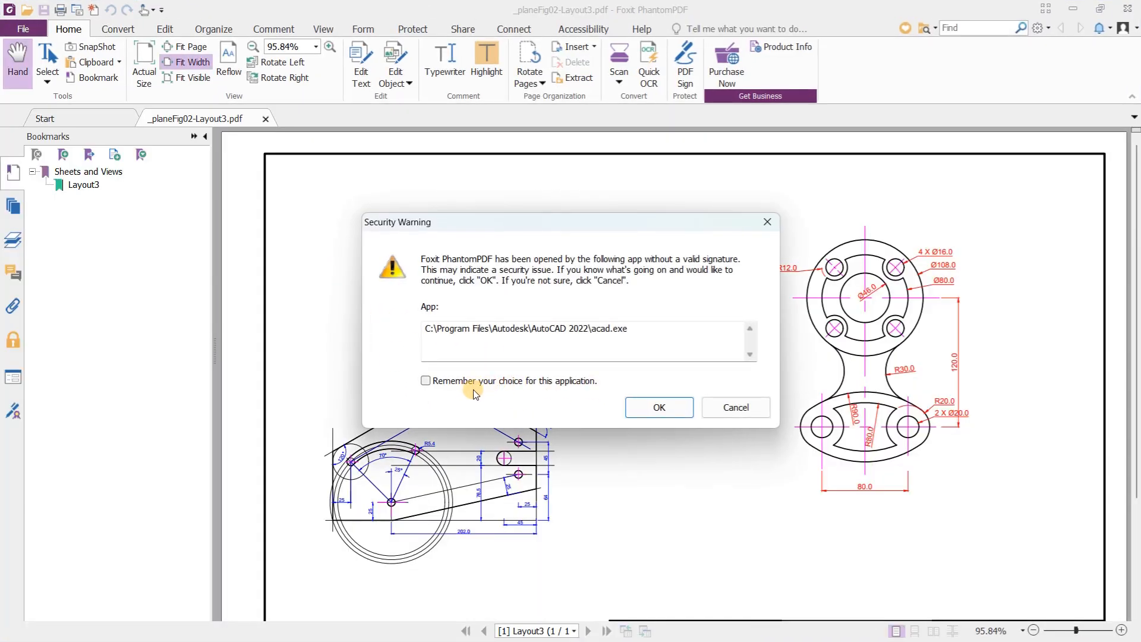
{"action": "left_click", "coordinate": [508, 383]}
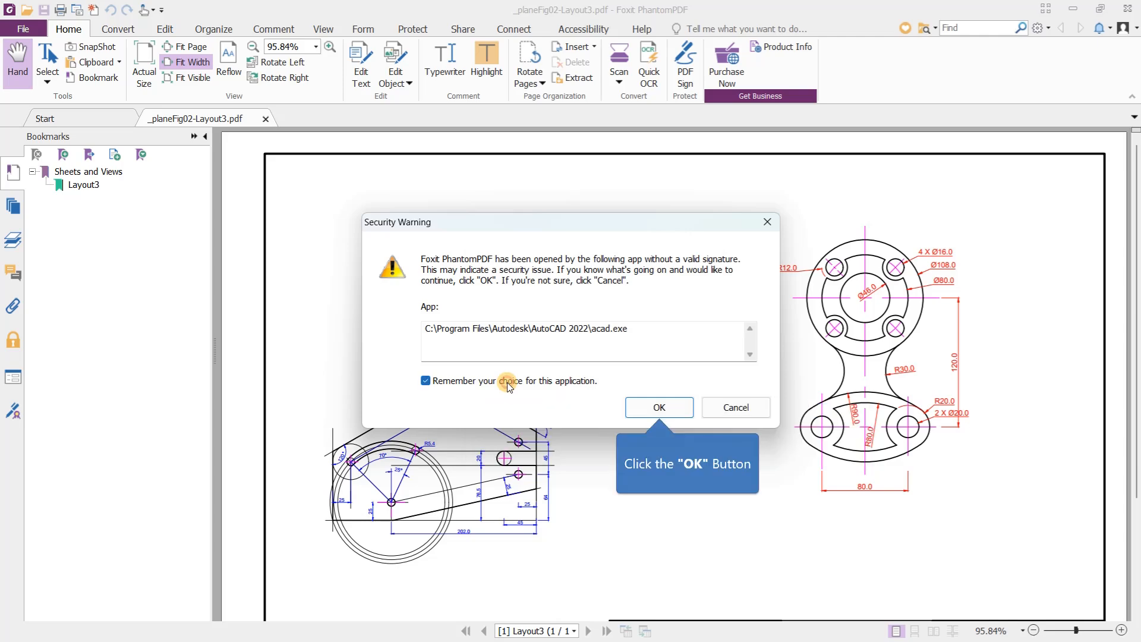
{"action": "left_click", "coordinate": [658, 405]}
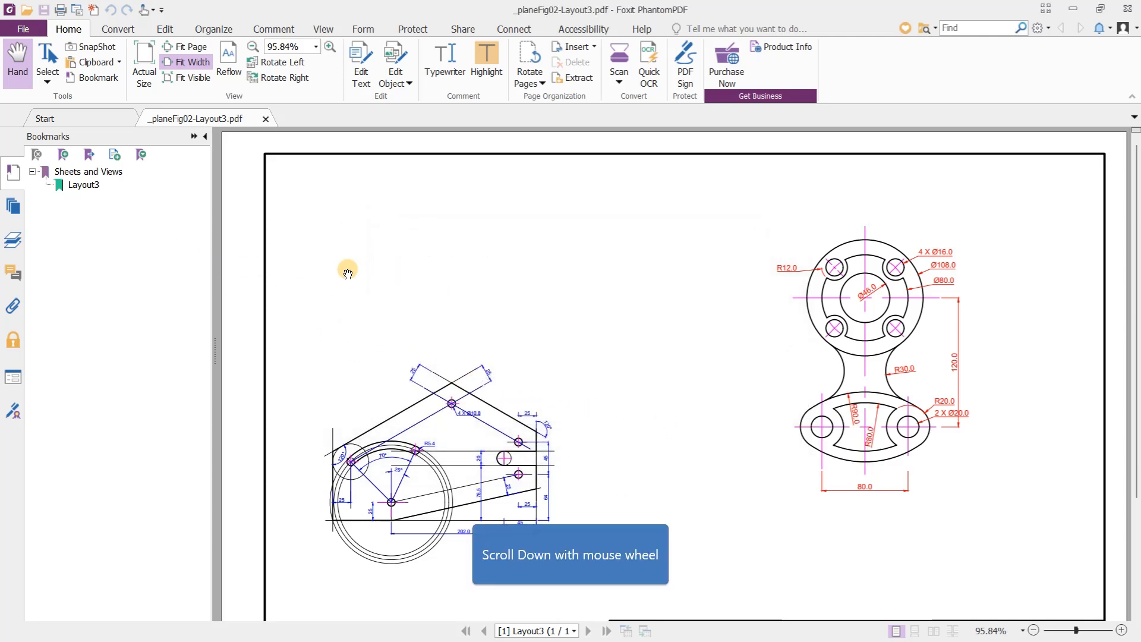
- Examine the plate, flange part, dimensions and title block in the plotted Layout3 PDF, and close the PDF viewer to return to AutoCAD
{"action": "scroll", "coordinate": [500, 326], "scroll_direction": "down", "scroll_amount": 5}
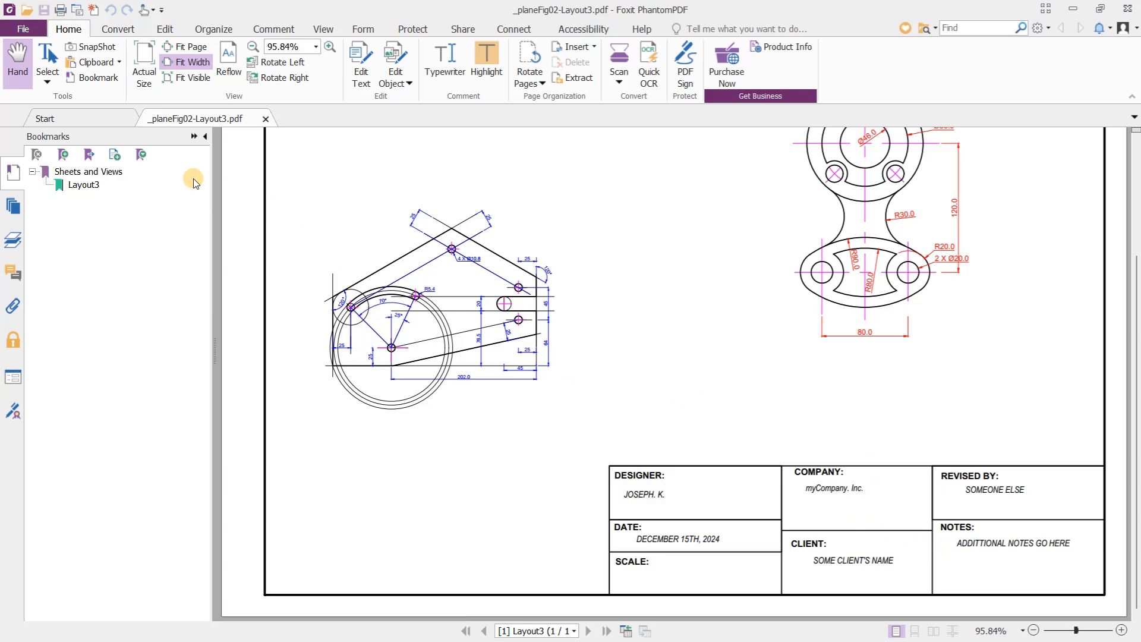
{"action": "left_click", "coordinate": [13, 173]}
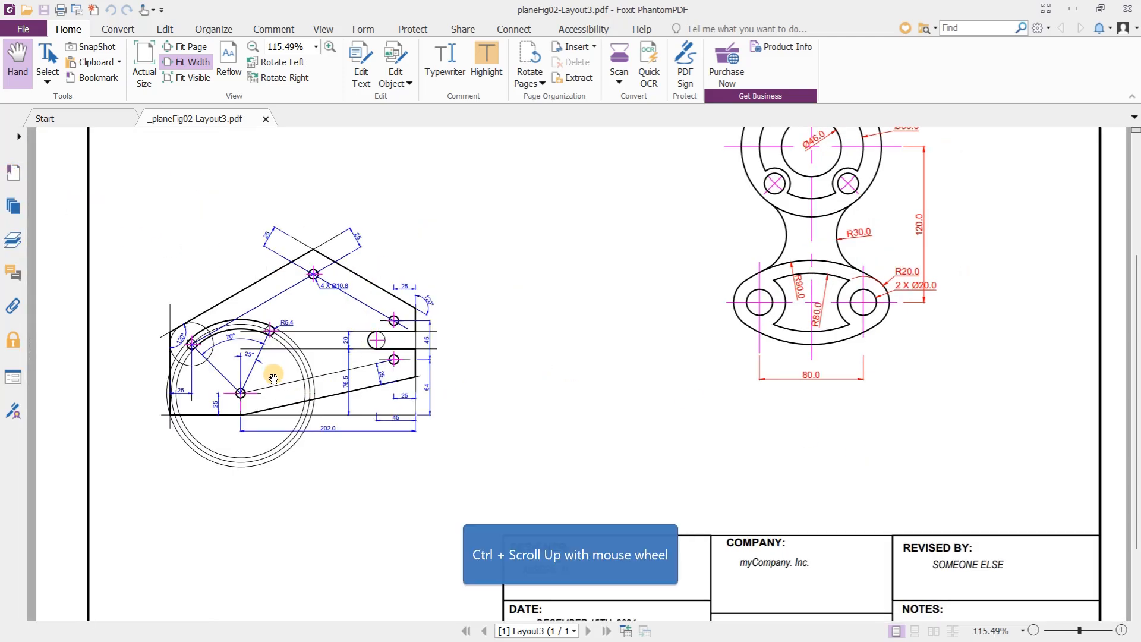
{"action": "scroll", "coordinate": [274, 378], "scroll_direction": "up", "scroll_amount": 7, "text": "ctrl"}
{"action": "scroll", "coordinate": [672, 389], "scroll_direction": "down", "scroll_amount": 3, "text": "ctrl"}
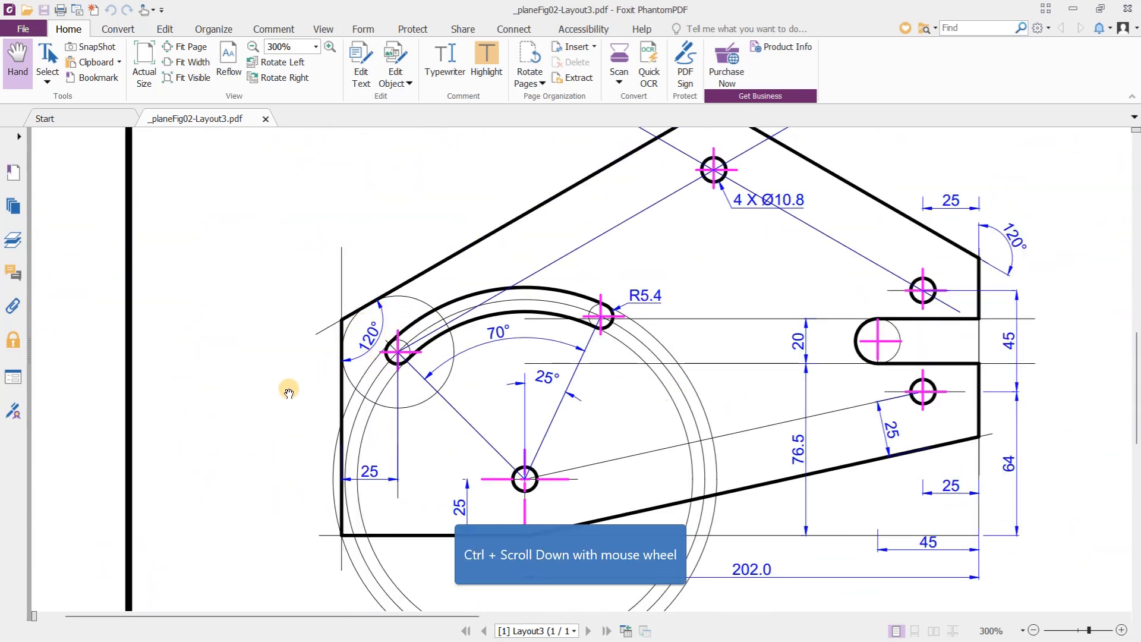
{"action": "scroll", "coordinate": [255, 395], "scroll_direction": "down", "scroll_amount": 3, "text": "ctrl"}
{"action": "scroll", "coordinate": [397, 417], "scroll_direction": "down", "scroll_amount": 1, "text": "ctrl"}
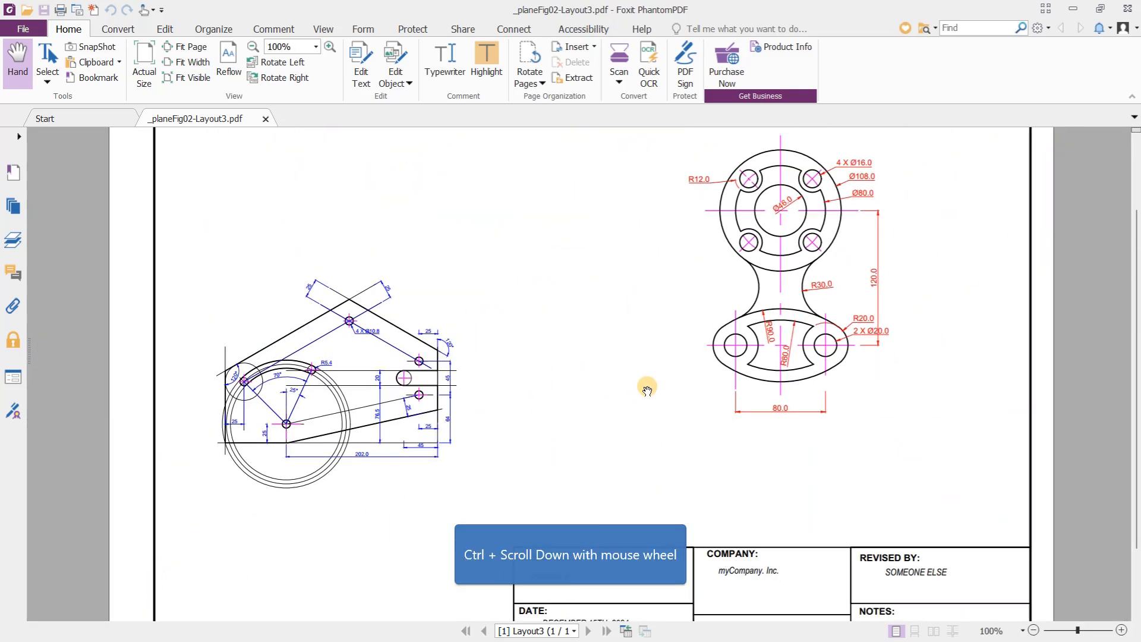
{"action": "scroll", "coordinate": [767, 319], "scroll_direction": "down", "scroll_amount": 1, "text": "ctrl"}
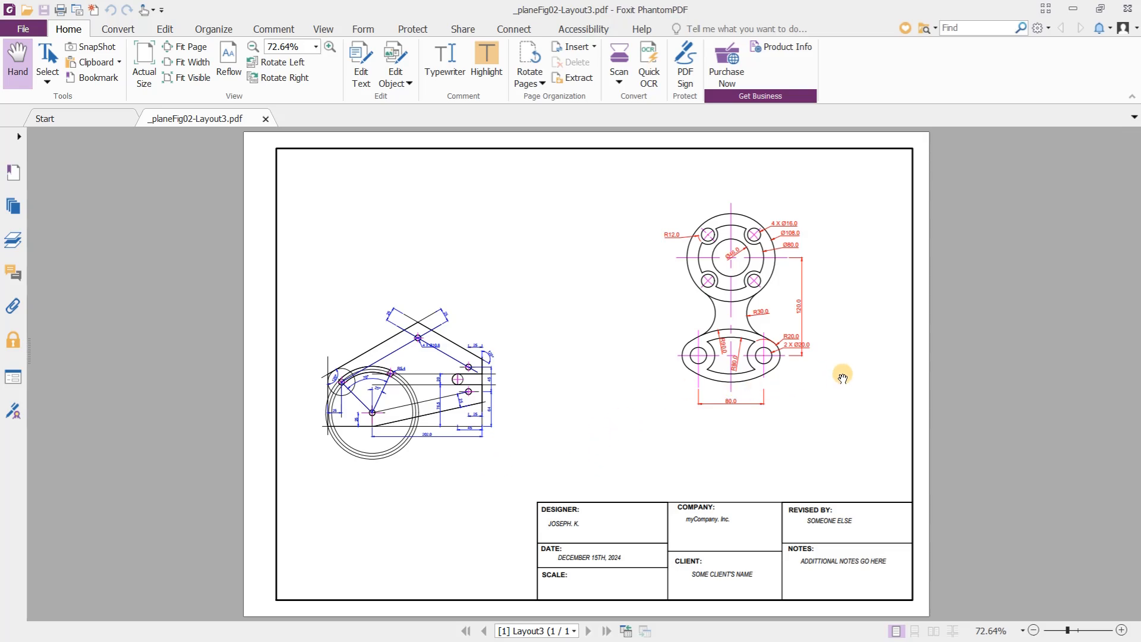
{"action": "left_click", "coordinate": [1127, 9]}
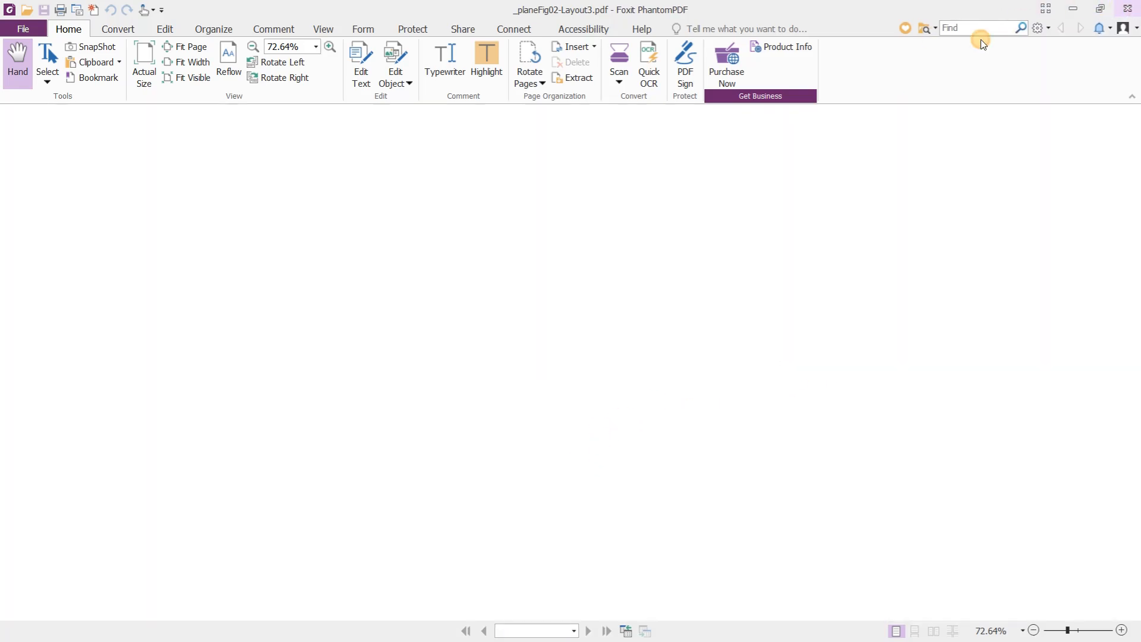
{"action": "scroll", "coordinate": [501, 436], "scroll_direction": "up", "scroll_amount": 4}
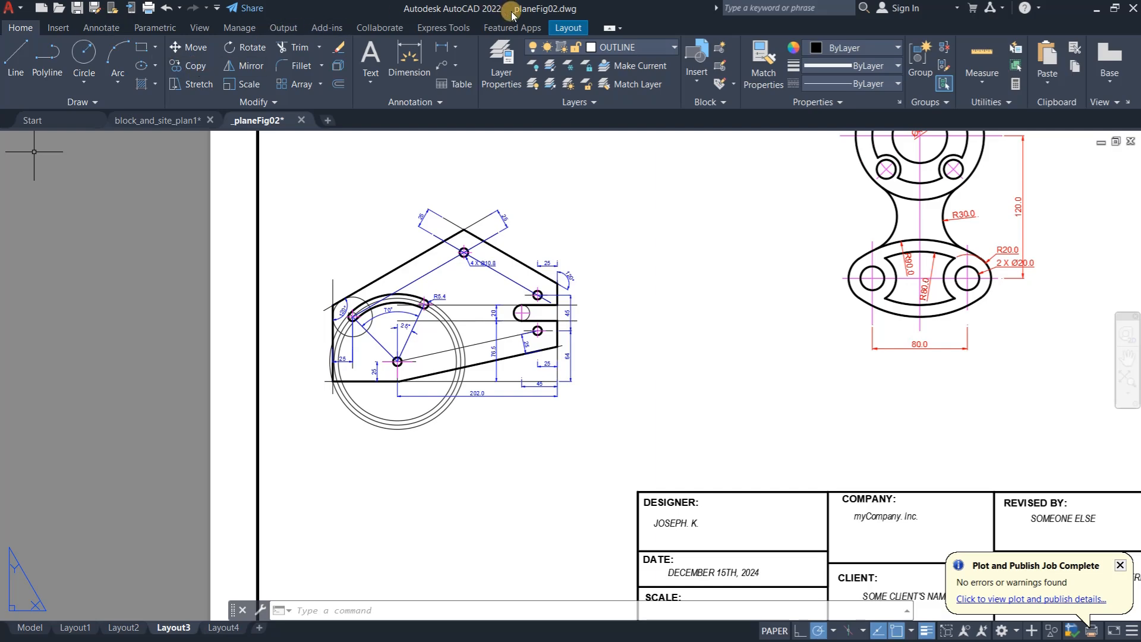
- Add horizontal single-line text in style4 below the plate, reading "SCALE:" with "1 : 3" on the second line
{"action": "left_click", "coordinate": [101, 27]}
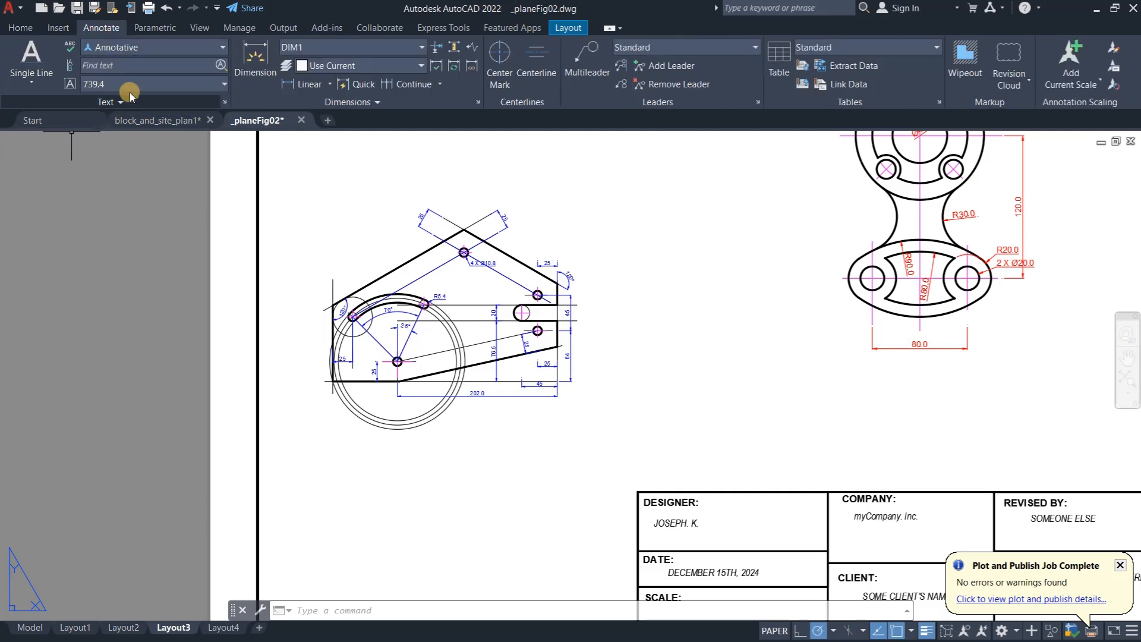
{"action": "left_click", "coordinate": [179, 47]}
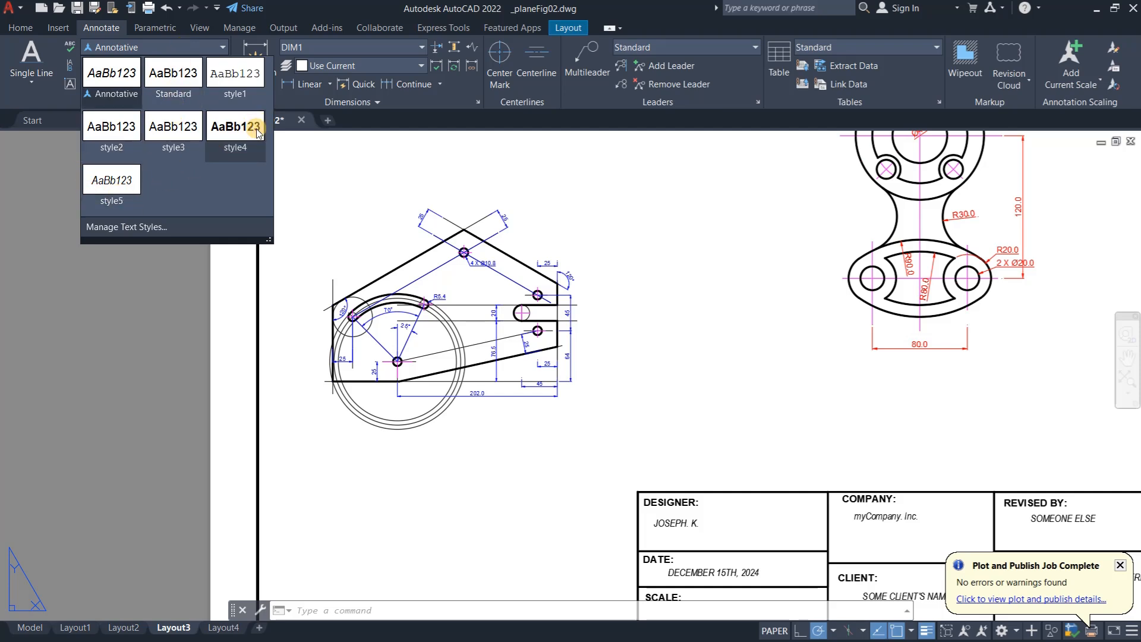
{"action": "left_click", "coordinate": [236, 127]}
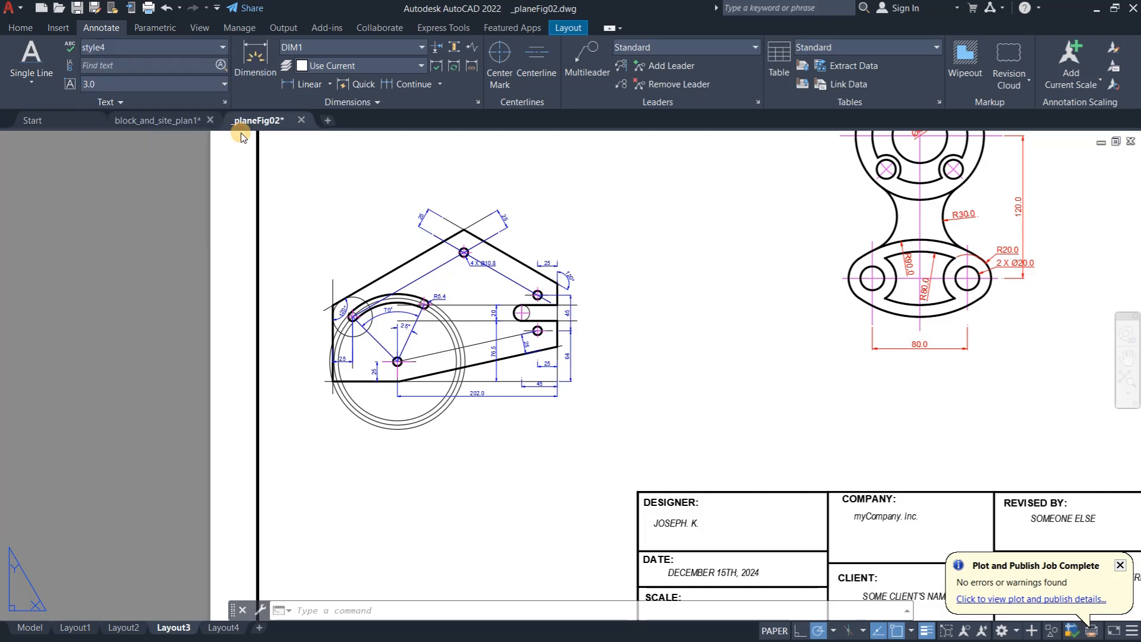
{"action": "left_click", "coordinate": [31, 56]}
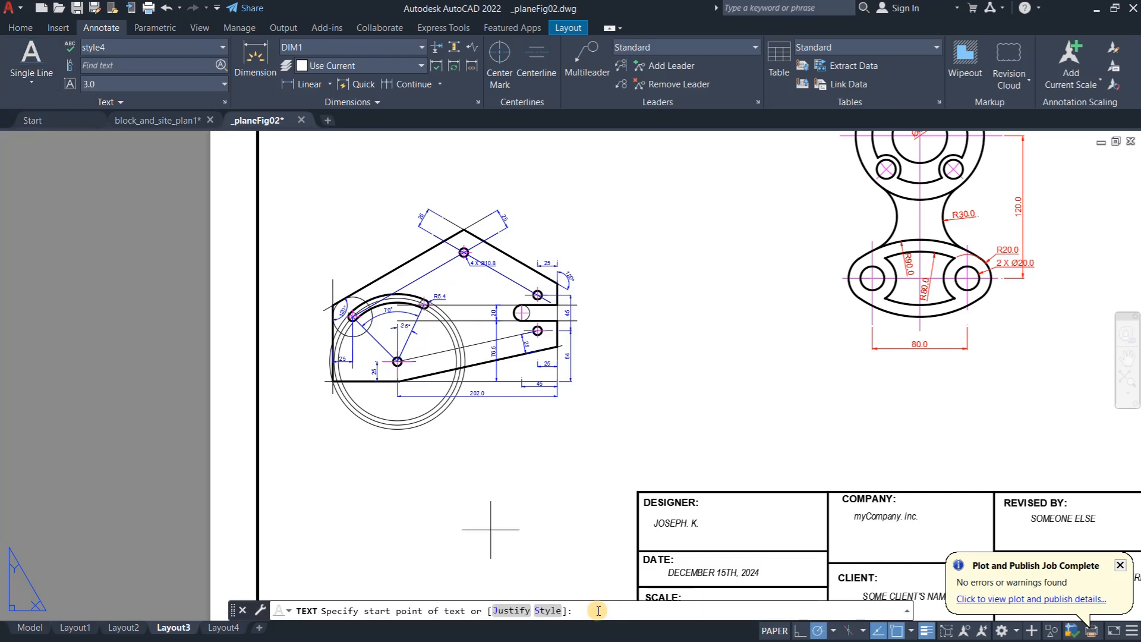
{"action": "left_click", "coordinate": [356, 458]}
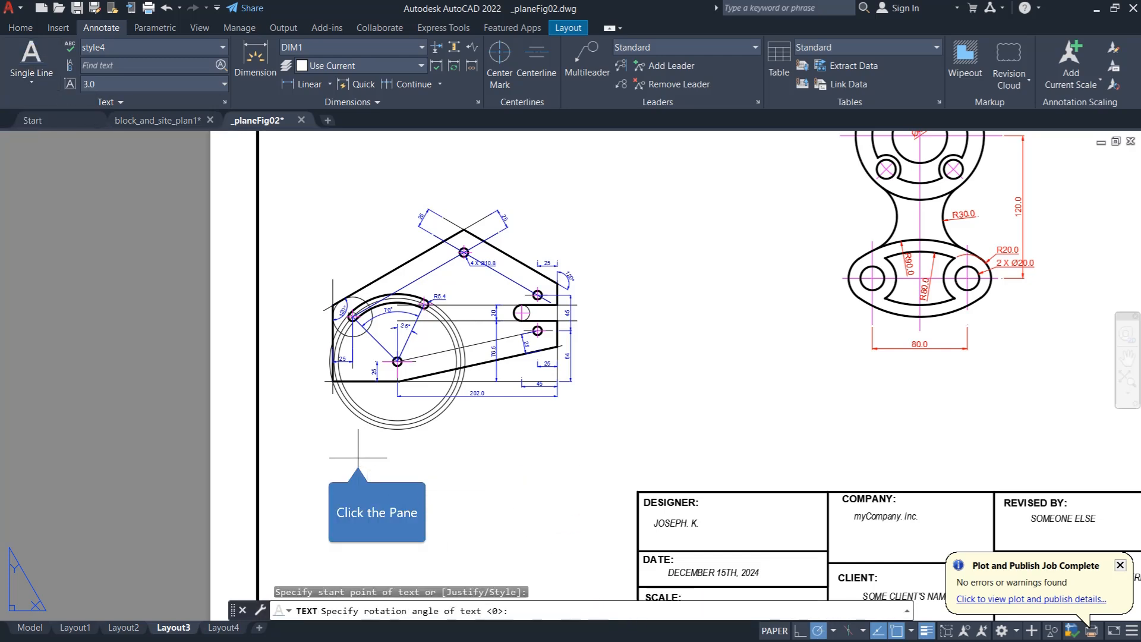
{"action": "left_click", "coordinate": [500, 457]}
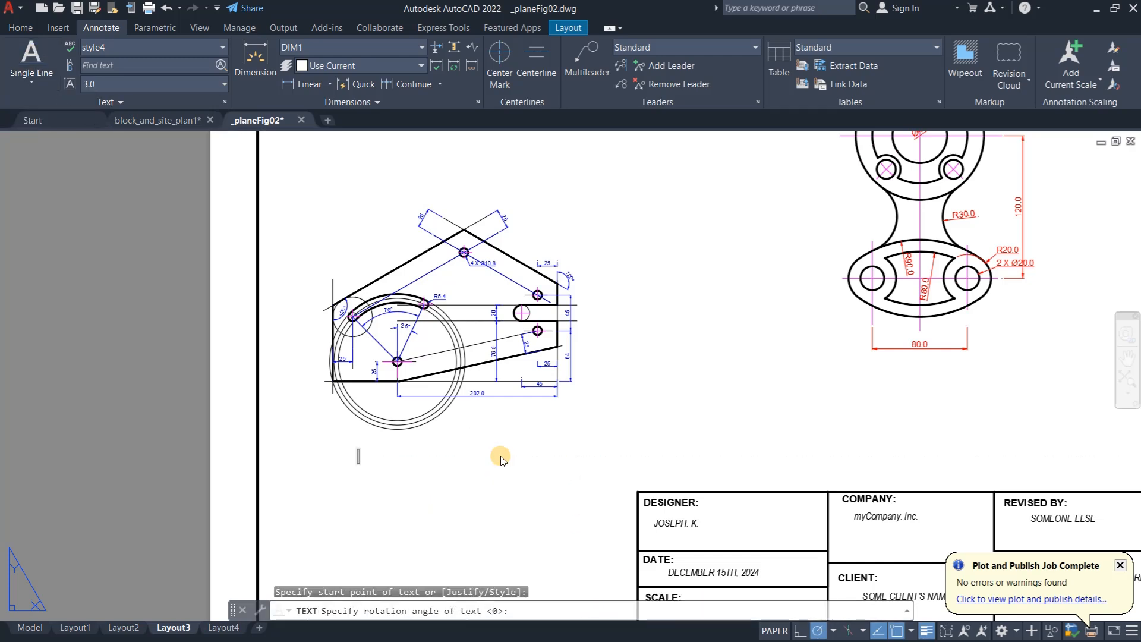
{"action": "type", "text": "SCALE"}
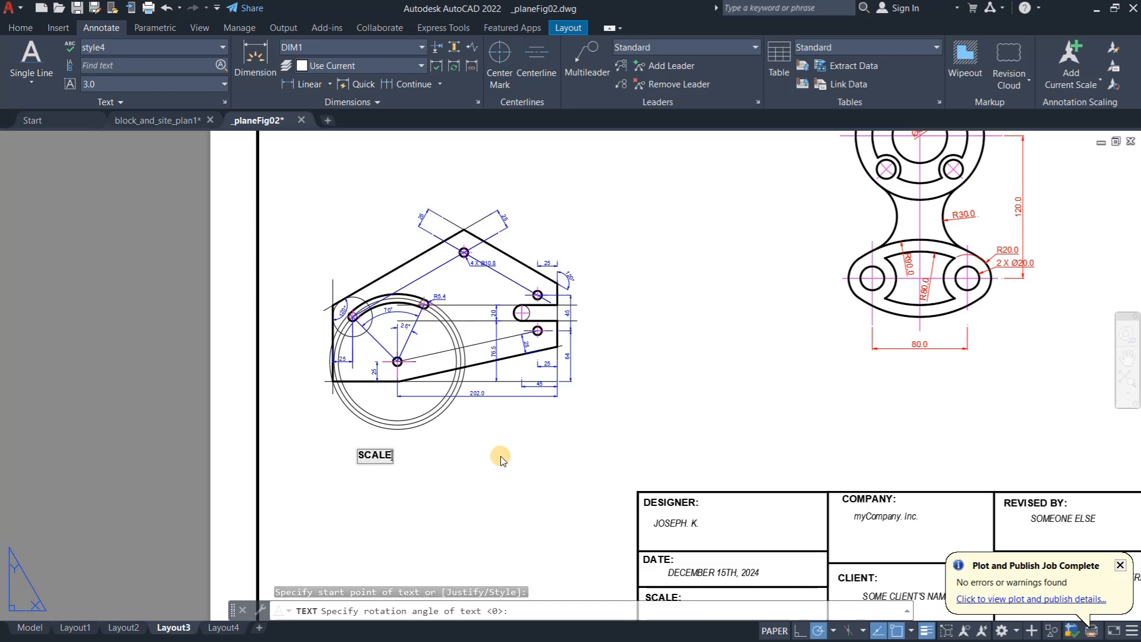
{"action": "type", "text": ":"}
{"action": "key", "text": "Return"}
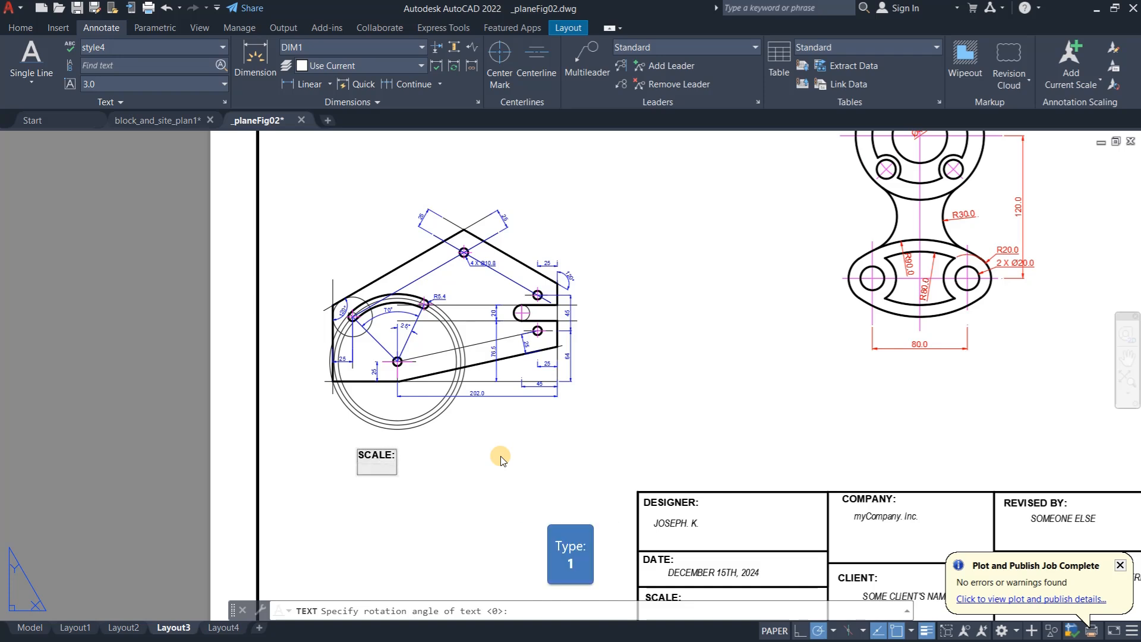
{"action": "type", "text": "1 : 3"}
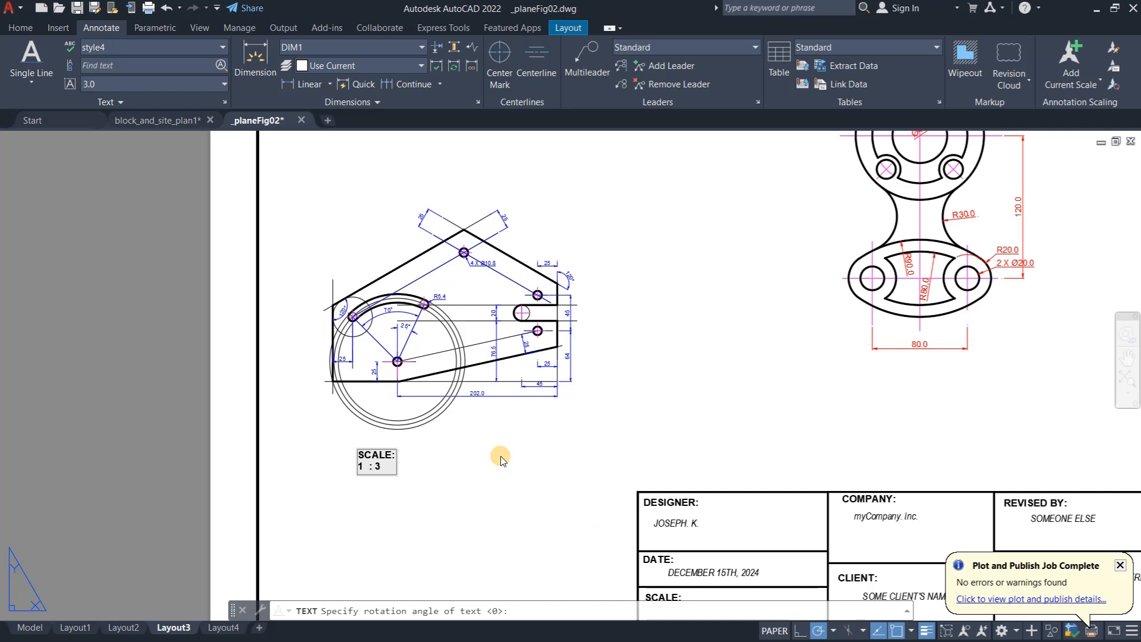
- Add matching text below the flange part, reading "SCALE:" with "1 : 2" on the second line, and finish the text command
{"action": "left_click", "coordinate": [889, 384]}
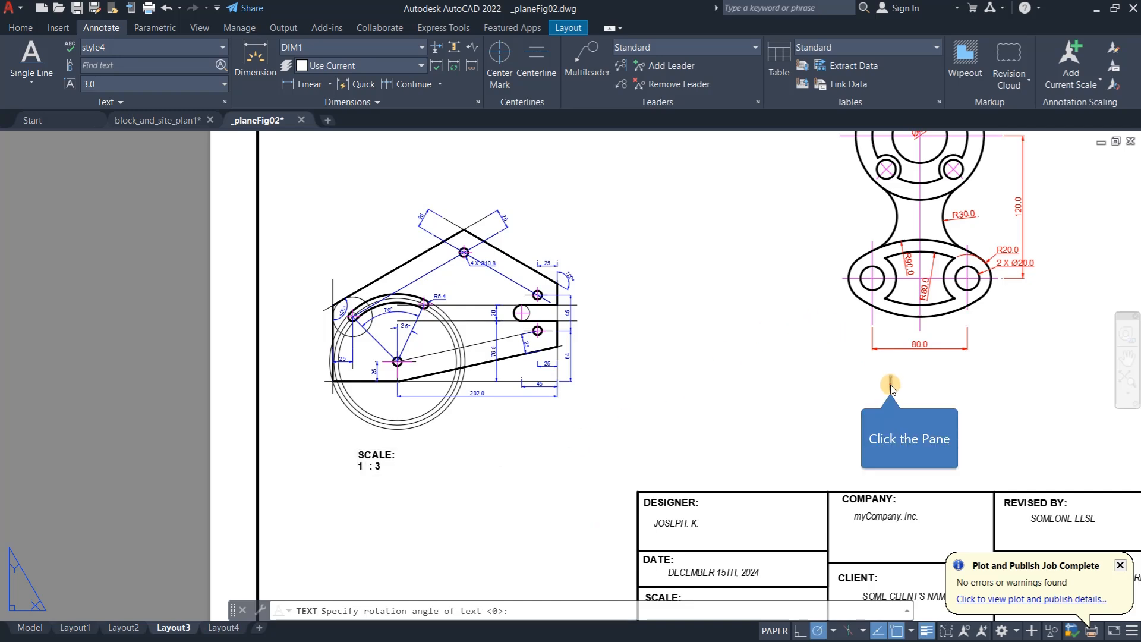
{"action": "type", "text": "SC"}
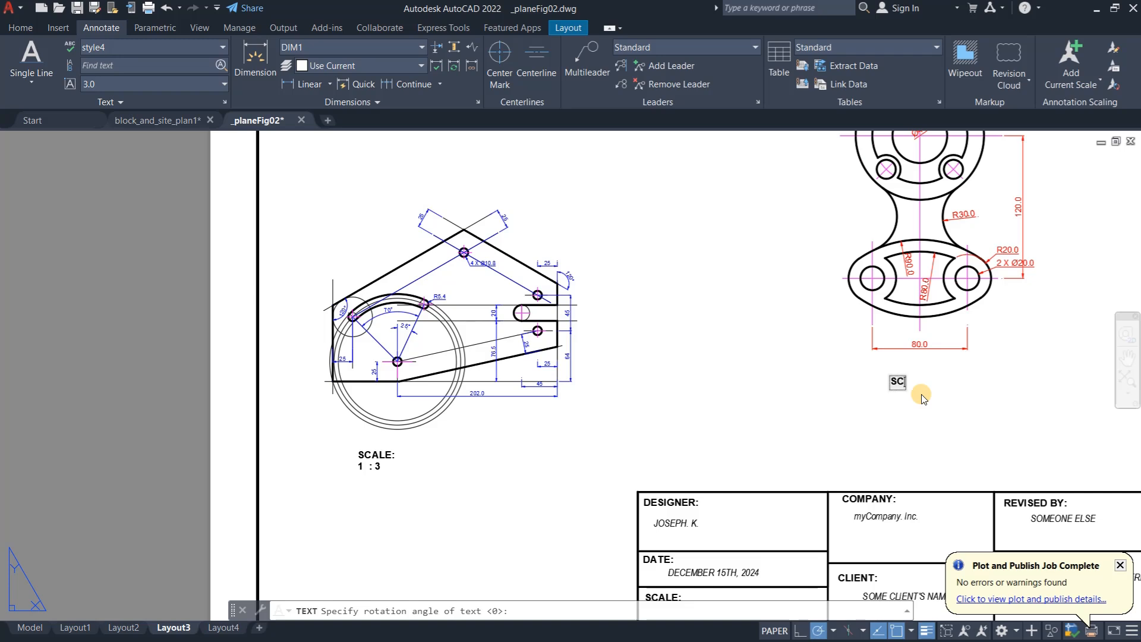
{"action": "type", "text": "ALE:"}
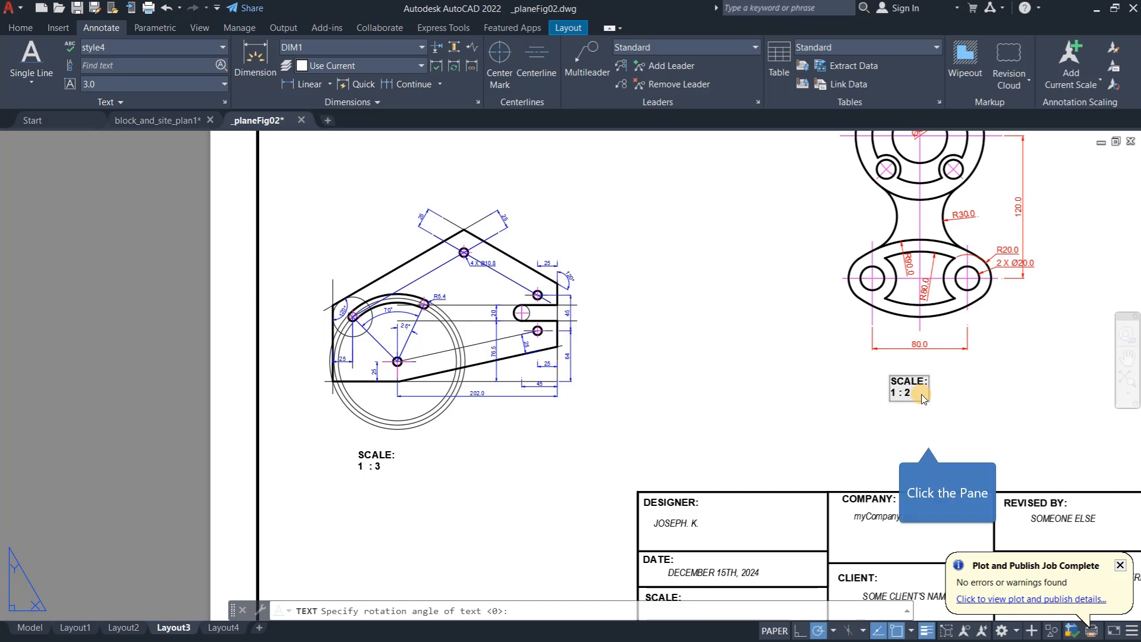
{"action": "left_click", "coordinate": [922, 444]}
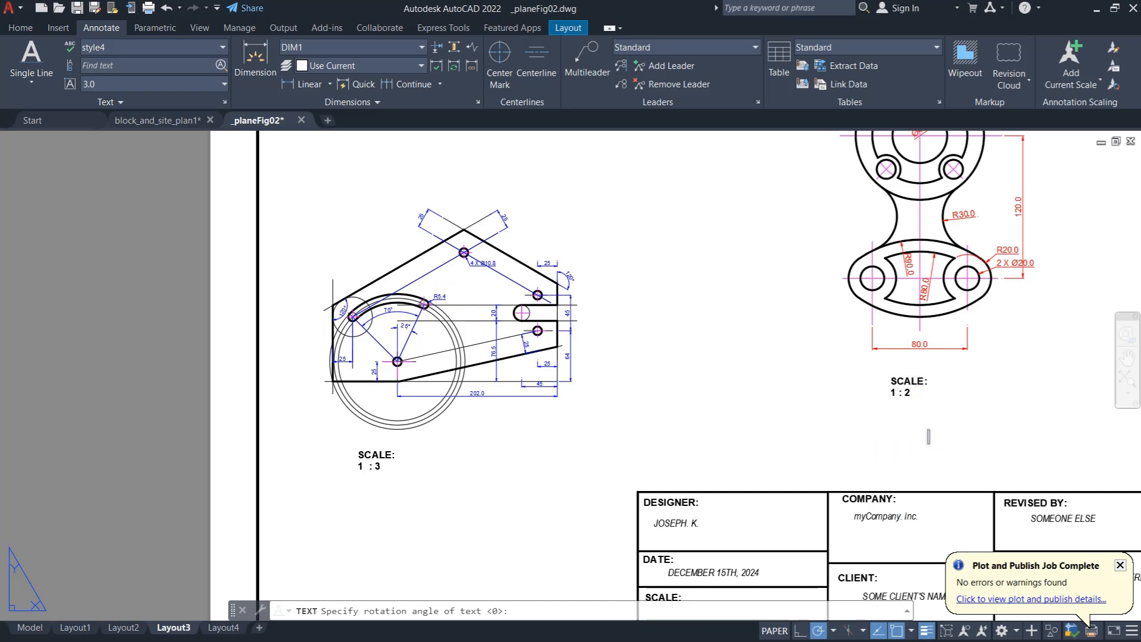
{"action": "key", "text": "Escape"}
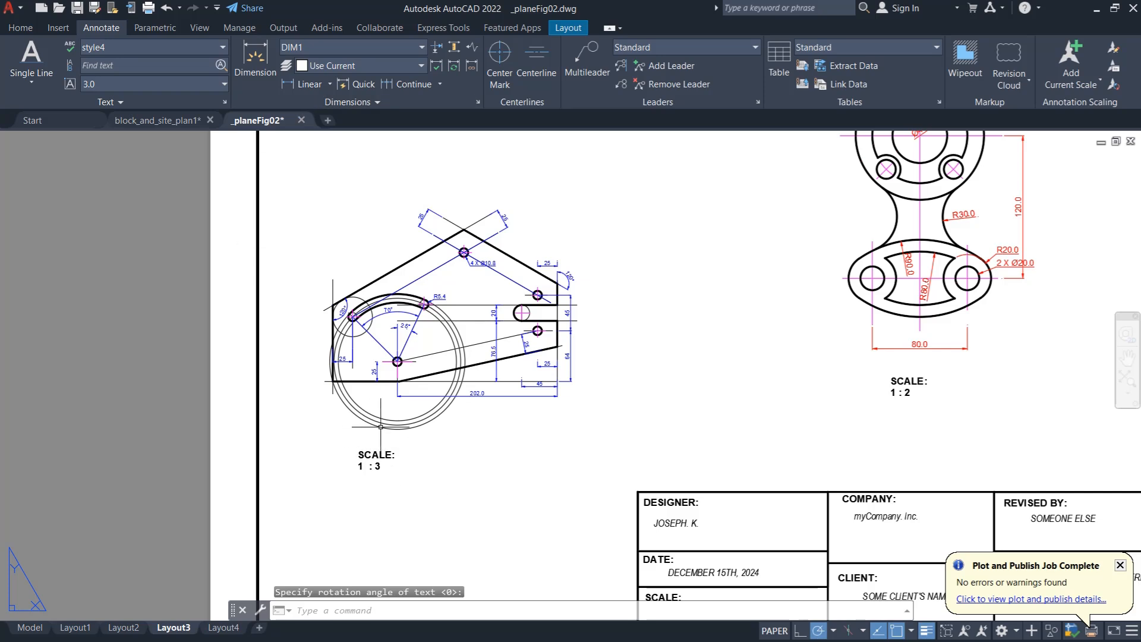
- Save the drawing and plot Layout3 as a single sheet over _planeFig02-Layout3.pdf on the Desktop, with always overwrite the plot file enabled
{"action": "key", "text": "ctrl+s"}
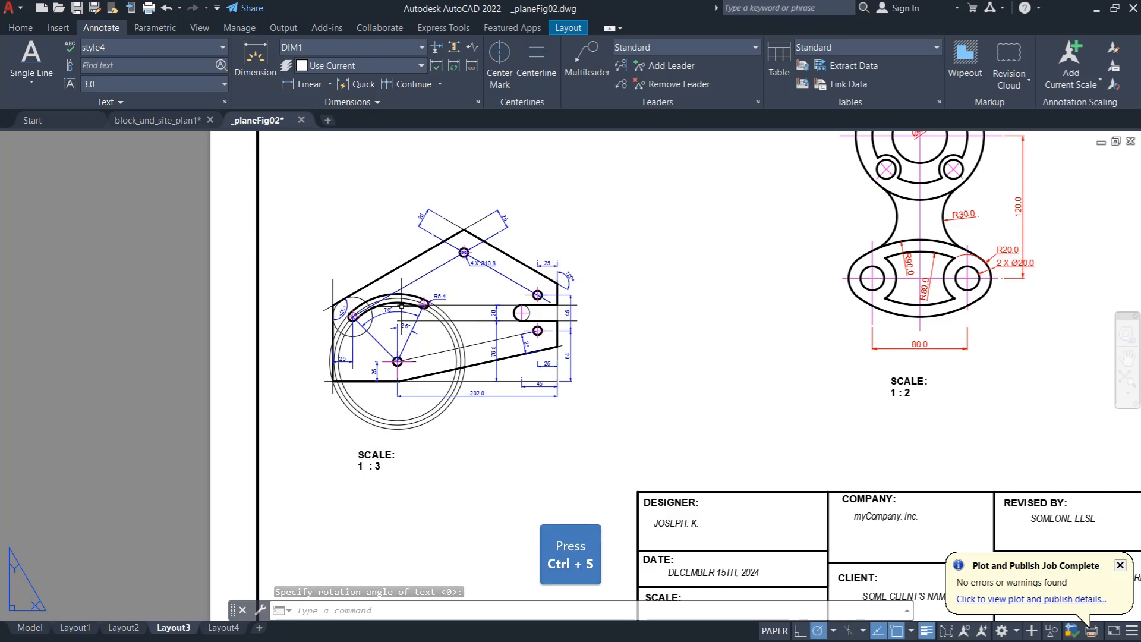
{"action": "left_click", "coordinate": [147, 8]}
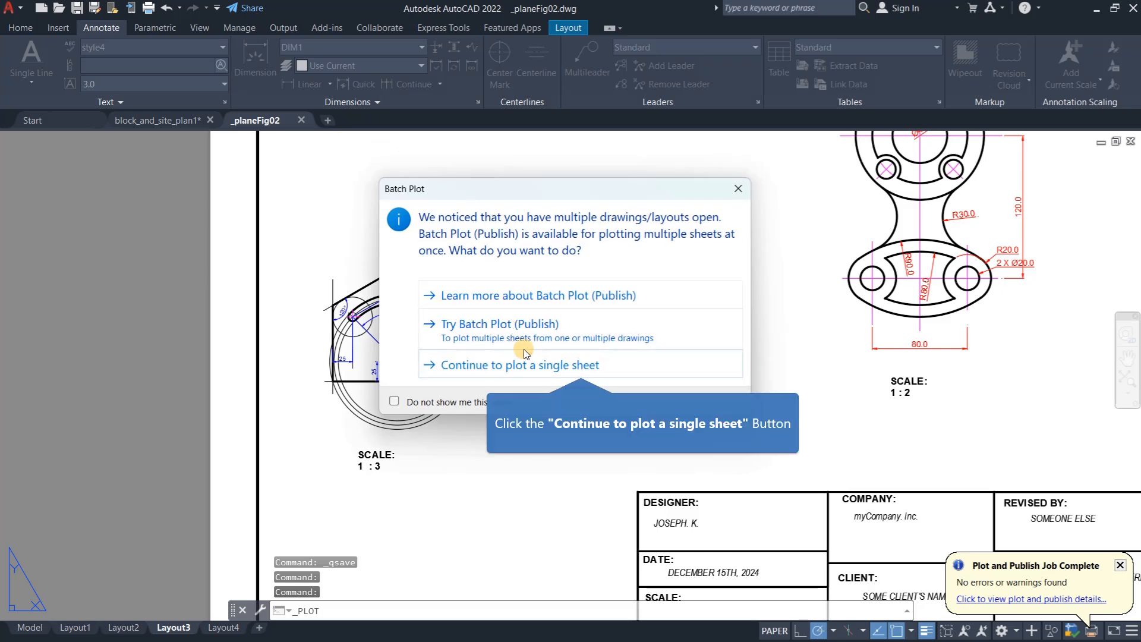
{"action": "left_click", "coordinate": [523, 364]}
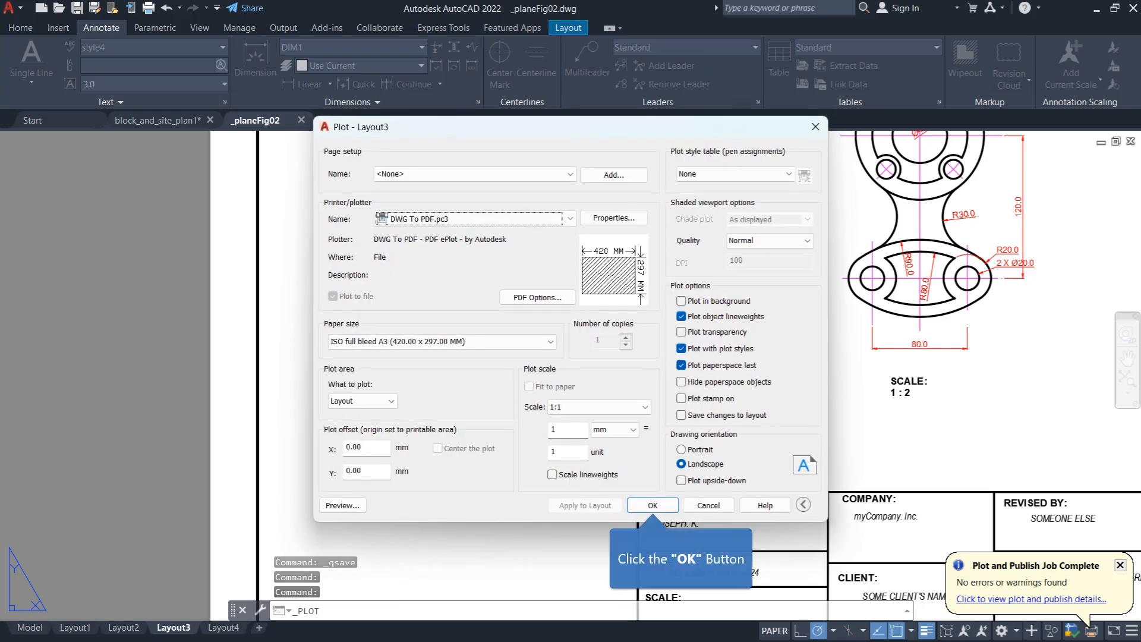
{"action": "left_click", "coordinate": [652, 505]}
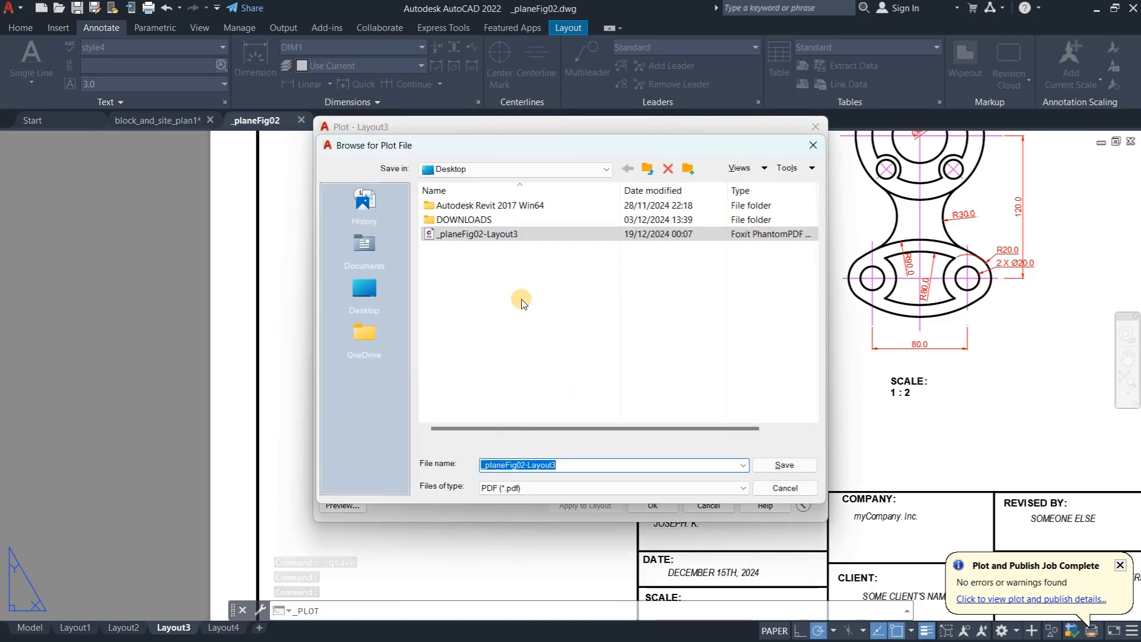
{"action": "left_click", "coordinate": [784, 465]}
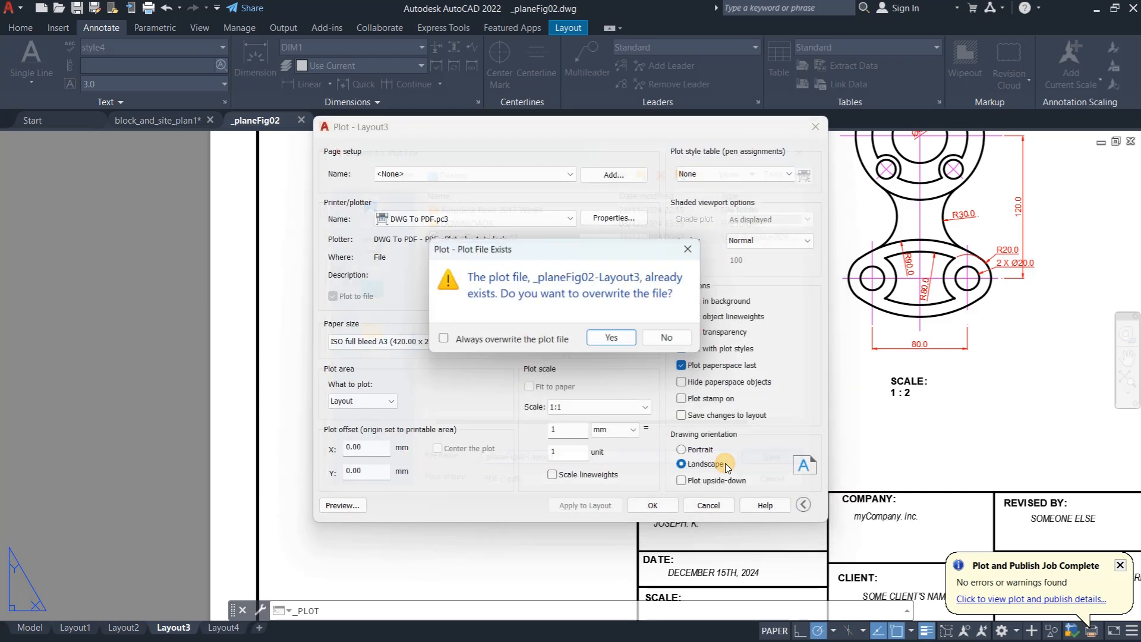
{"action": "left_click", "coordinate": [558, 340]}
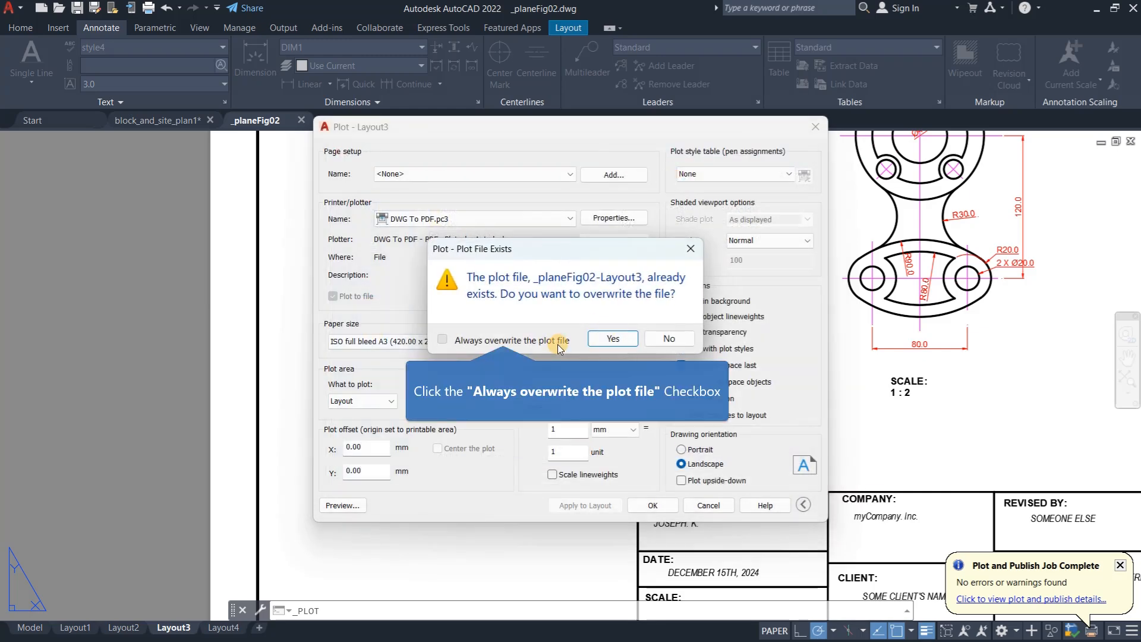
{"action": "left_click", "coordinate": [598, 338]}
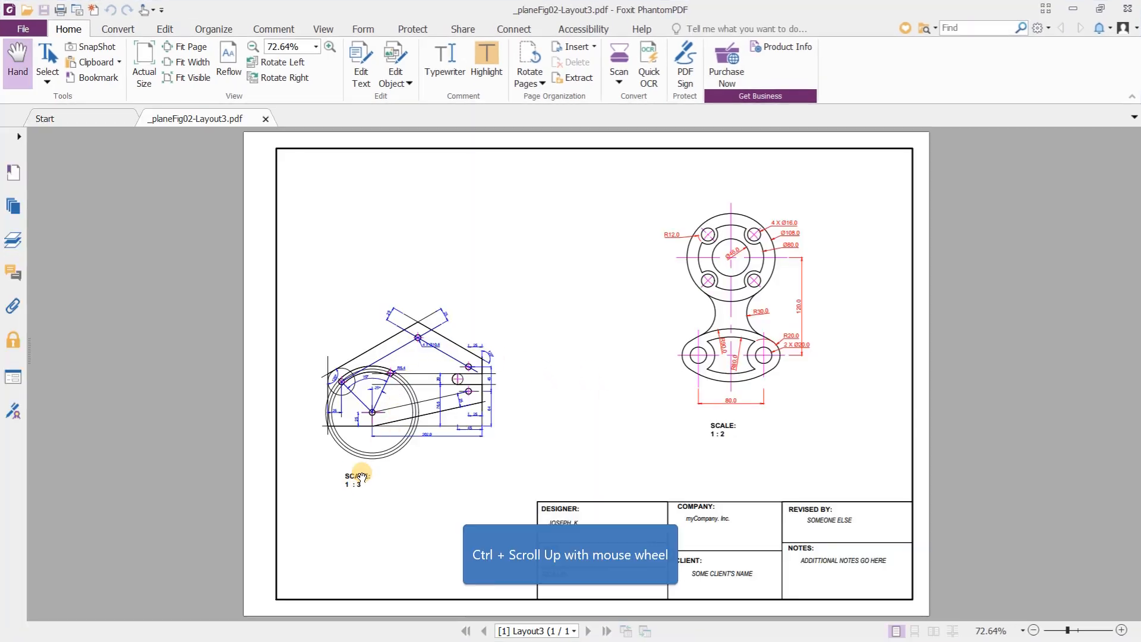
- Examine the scale labels and plate dimensions in the replotted PDF, close the viewer, and view the whole Layout3 sheet in AutoCAD
{"action": "scroll", "coordinate": [352, 485], "scroll_direction": "up", "scroll_amount": 1, "text": "ctrl"}
{"action": "scroll", "coordinate": [211, 484], "scroll_direction": "up", "scroll_amount": 5, "text": "ctrl"}
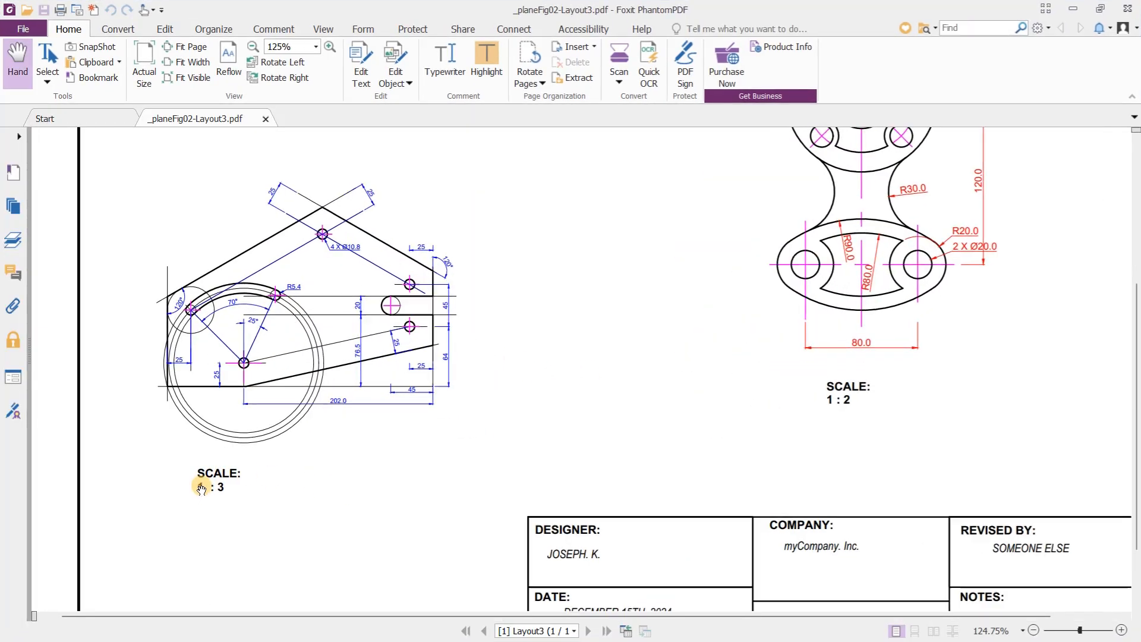
{"action": "left_click_drag", "start_coordinate": [146, 479], "coordinate": [250, 494]}
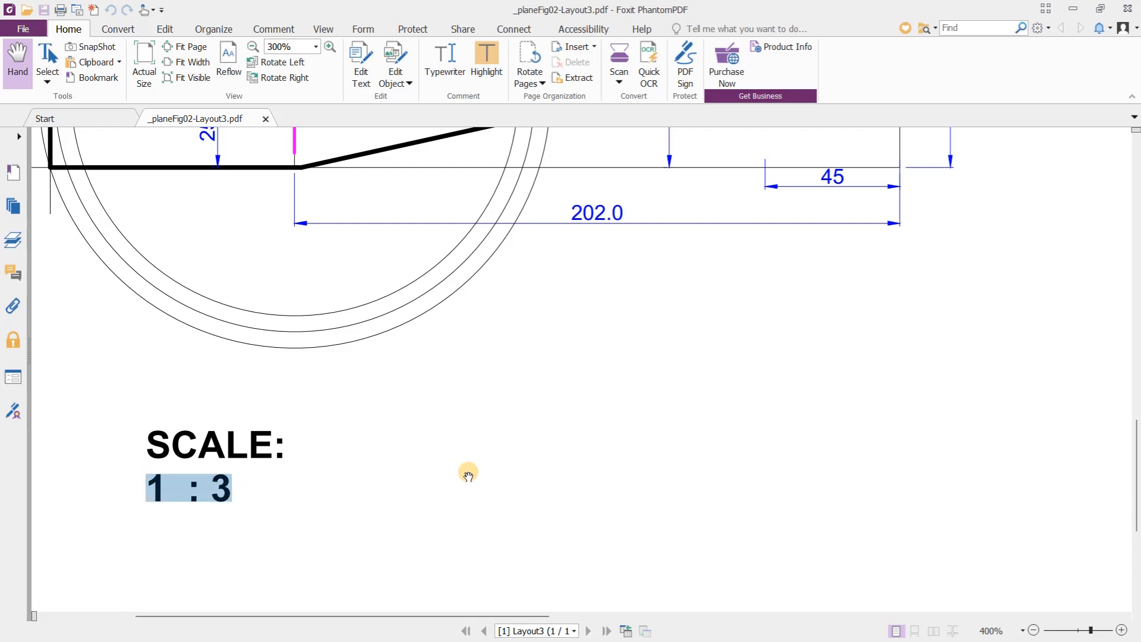
{"action": "scroll", "coordinate": [465, 481], "scroll_direction": "down", "scroll_amount": 5, "text": "ctrl"}
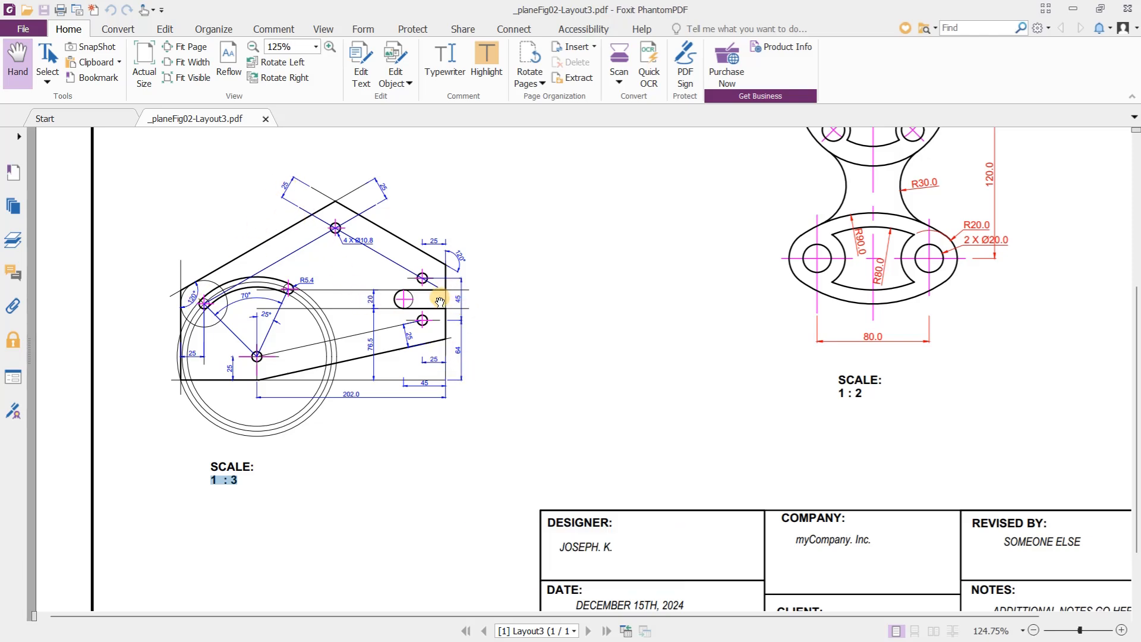
{"action": "scroll", "coordinate": [443, 301], "scroll_direction": "up", "scroll_amount": 5, "text": "ctrl"}
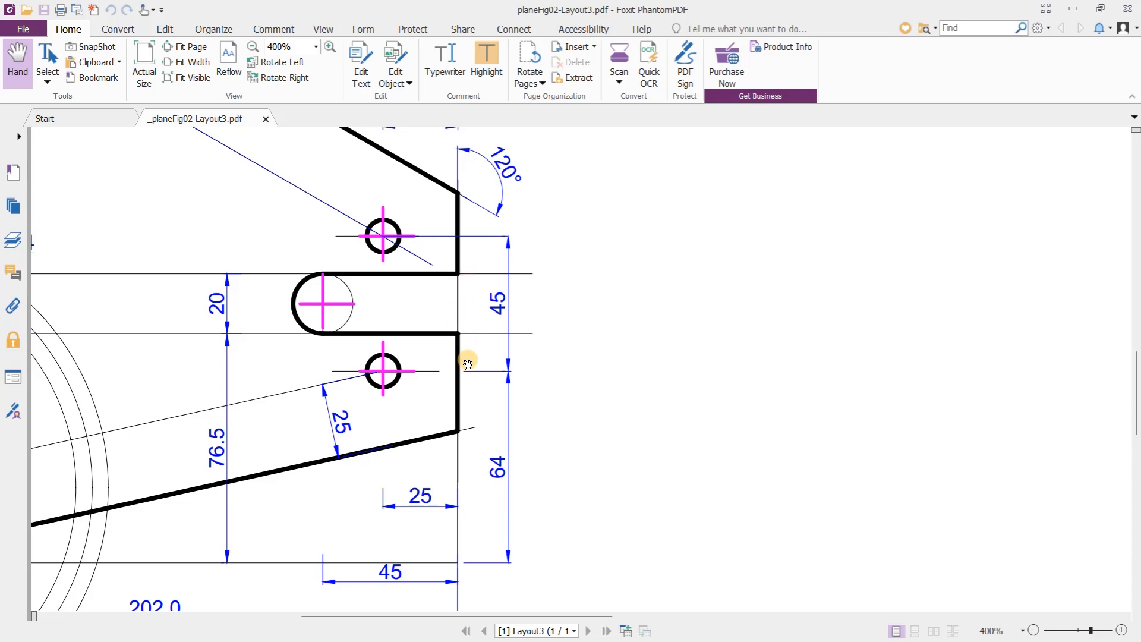
{"action": "scroll", "coordinate": [462, 272], "scroll_direction": "down", "scroll_amount": 6, "text": "ctrl"}
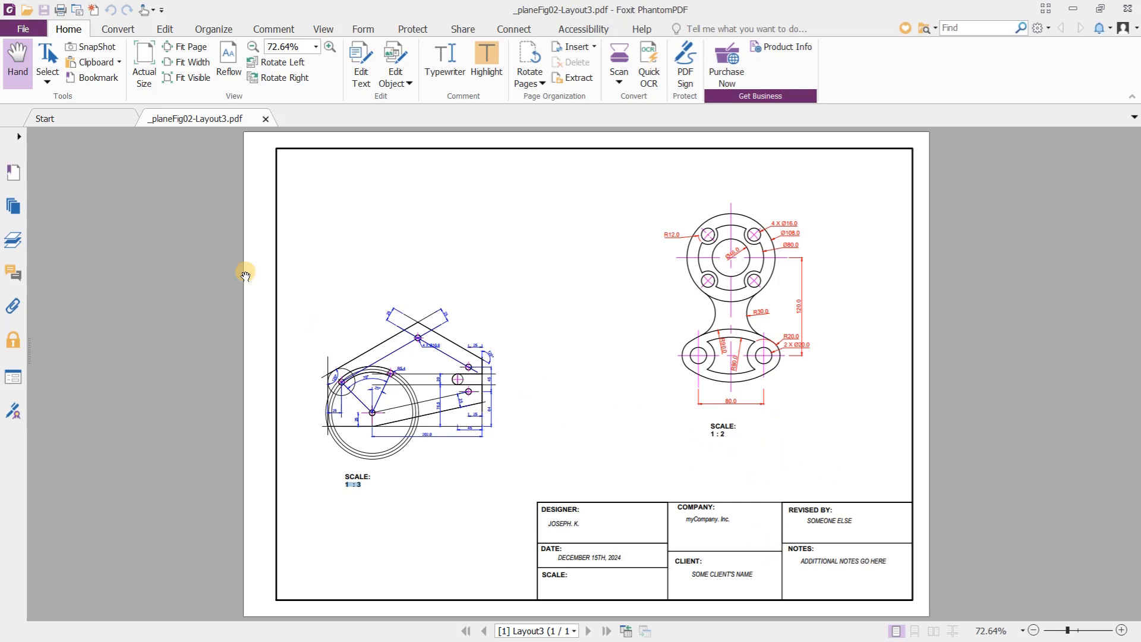
{"action": "left_click", "coordinate": [1131, 12]}
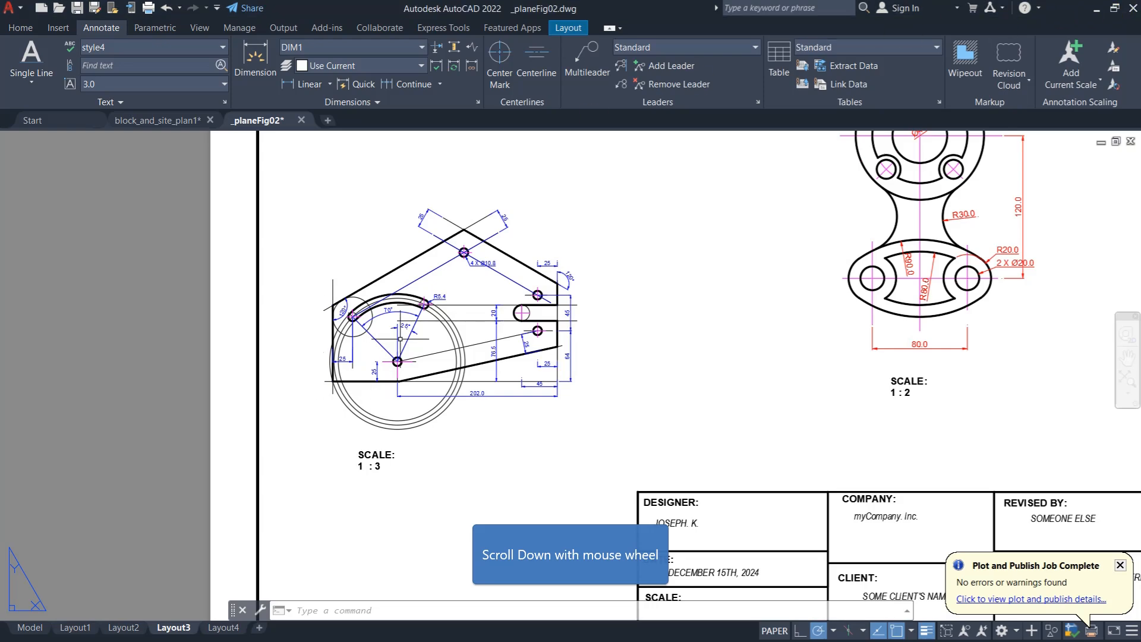
{"action": "scroll", "coordinate": [387, 385], "scroll_direction": "down", "scroll_amount": 3}
{"action": "scroll", "coordinate": [388, 385], "scroll_direction": "down", "scroll_amount": 1}
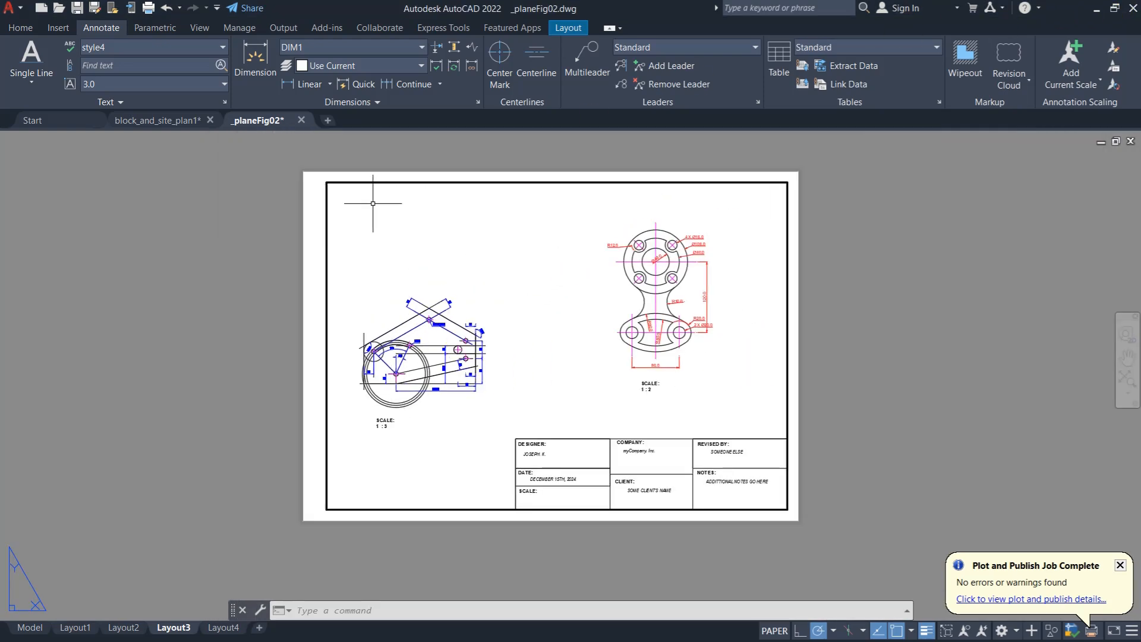
- Review Layout3's page setup, including its plotter, paper size and plot scale, and close it without making changes
{"action": "left_click", "coordinate": [568, 28]}
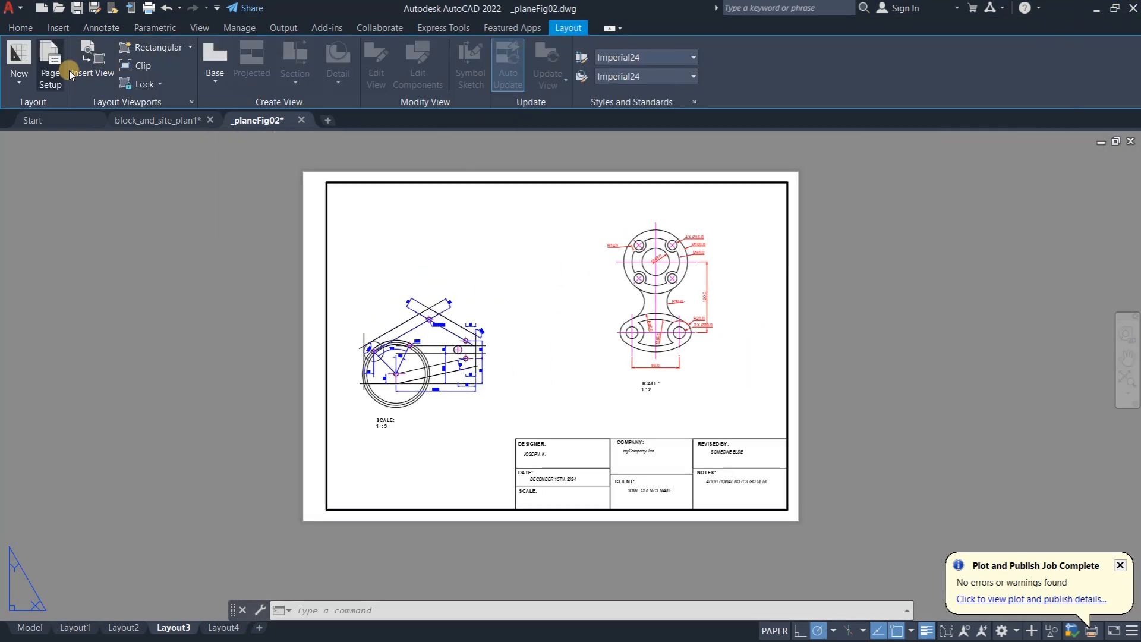
{"action": "left_click", "coordinate": [50, 73]}
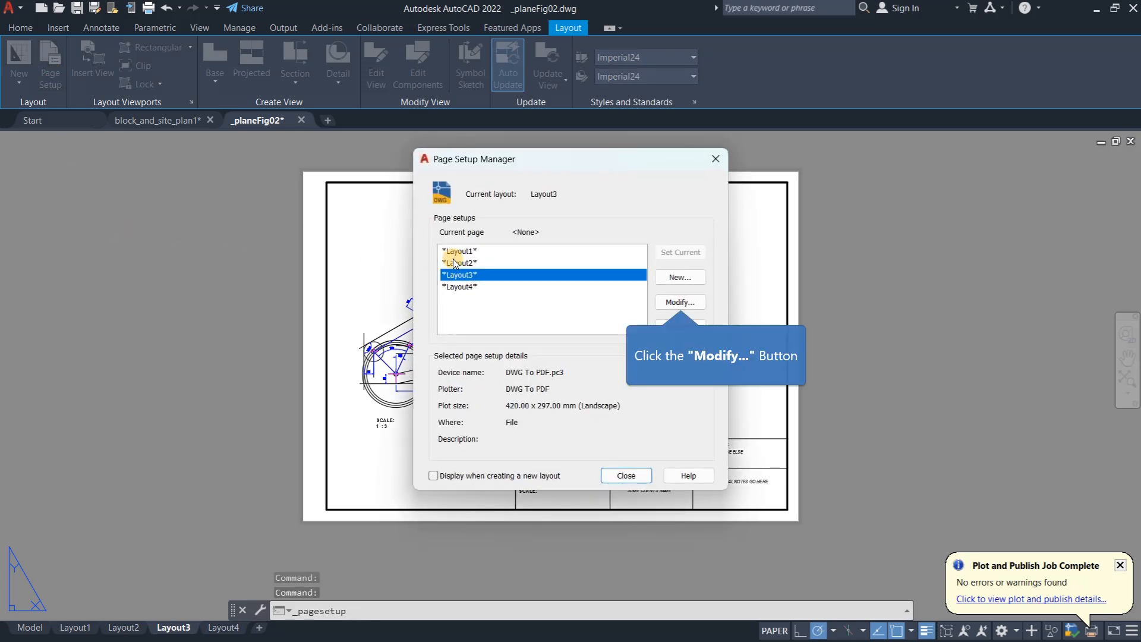
{"action": "left_click", "coordinate": [681, 302]}
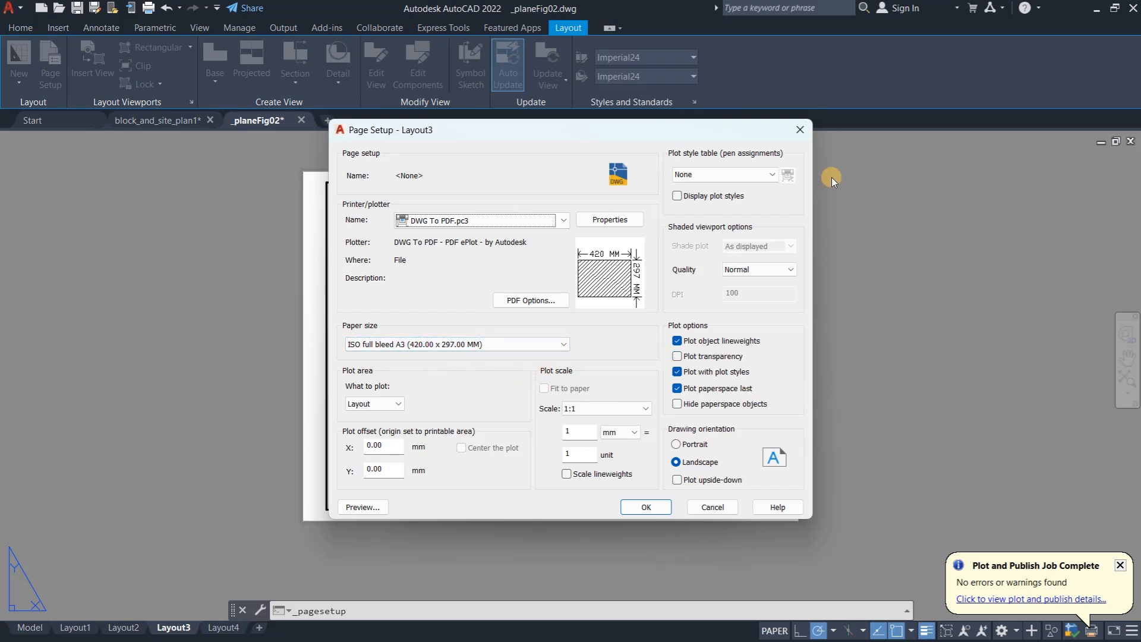
{"action": "left_click", "coordinate": [800, 133]}
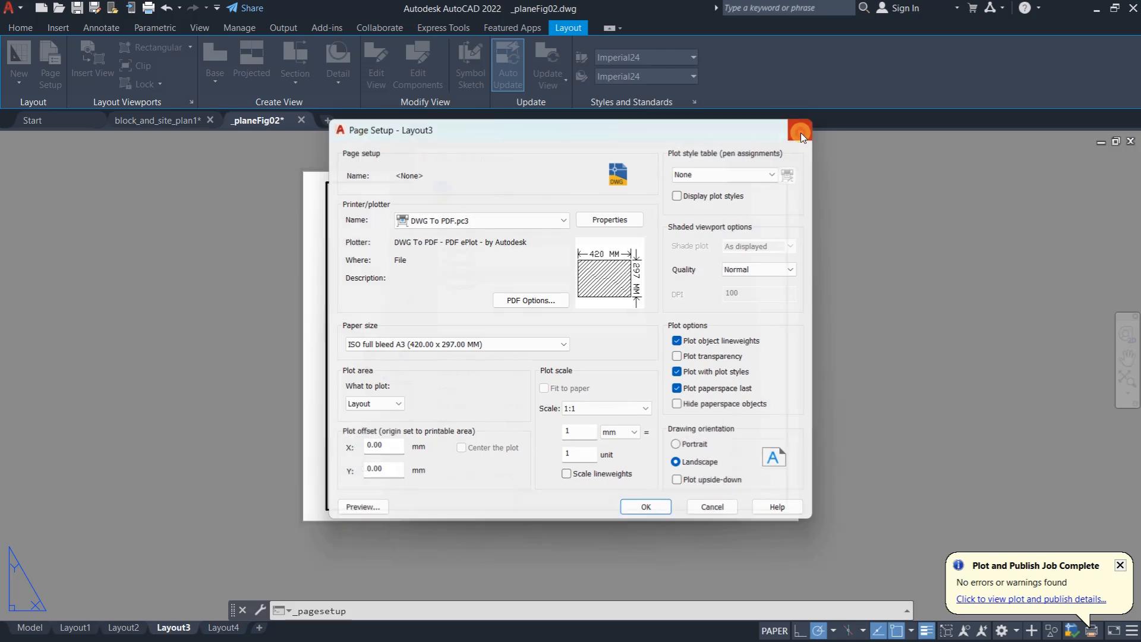
{"action": "left_click", "coordinate": [715, 157]}
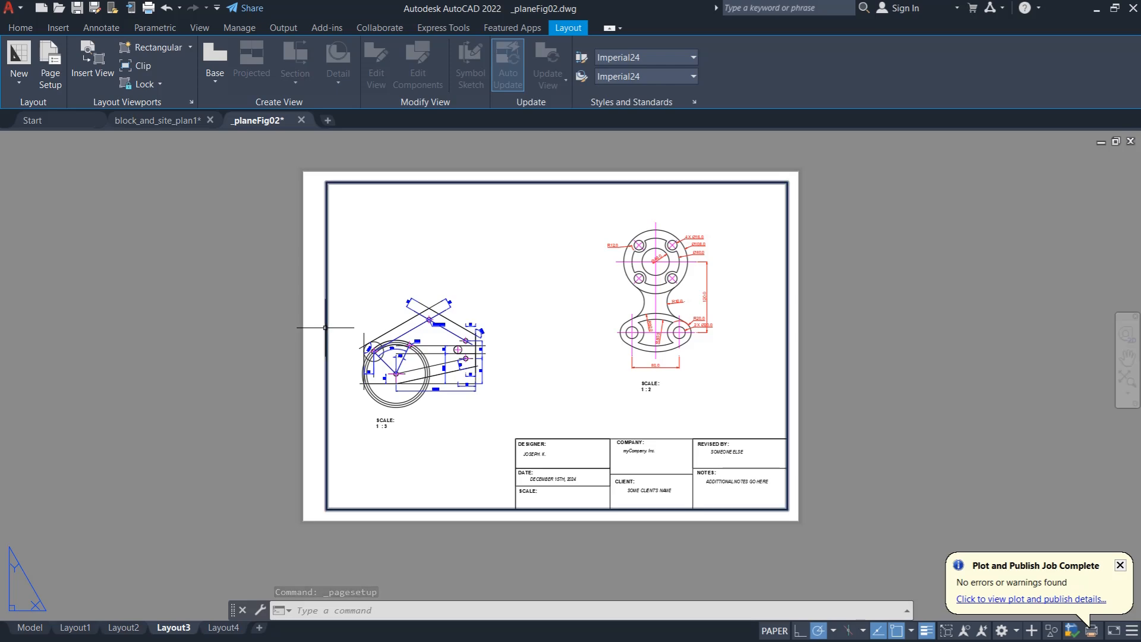
- Switch to model space and examine the viewport scale notes beside the plate and flange drawings
{"action": "left_click", "coordinate": [22, 630]}
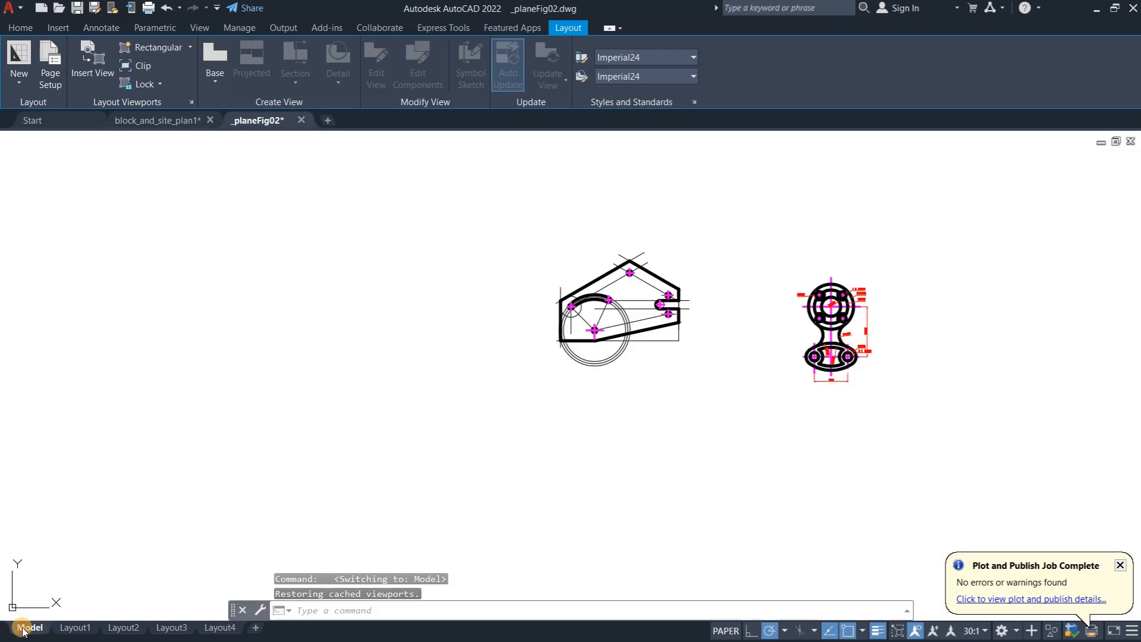
{"action": "scroll", "coordinate": [416, 357], "scroll_direction": "down", "scroll_amount": 3}
{"action": "scroll", "coordinate": [594, 357], "scroll_direction": "up", "scroll_amount": 2}
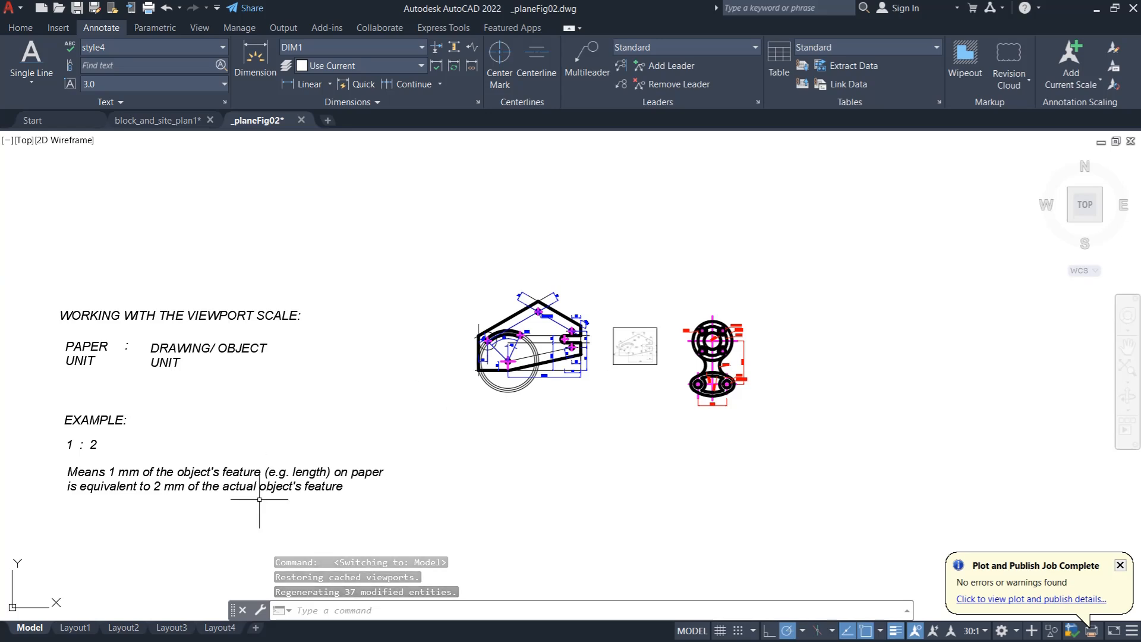
{"action": "scroll", "coordinate": [279, 357], "scroll_direction": "down", "scroll_amount": 1}
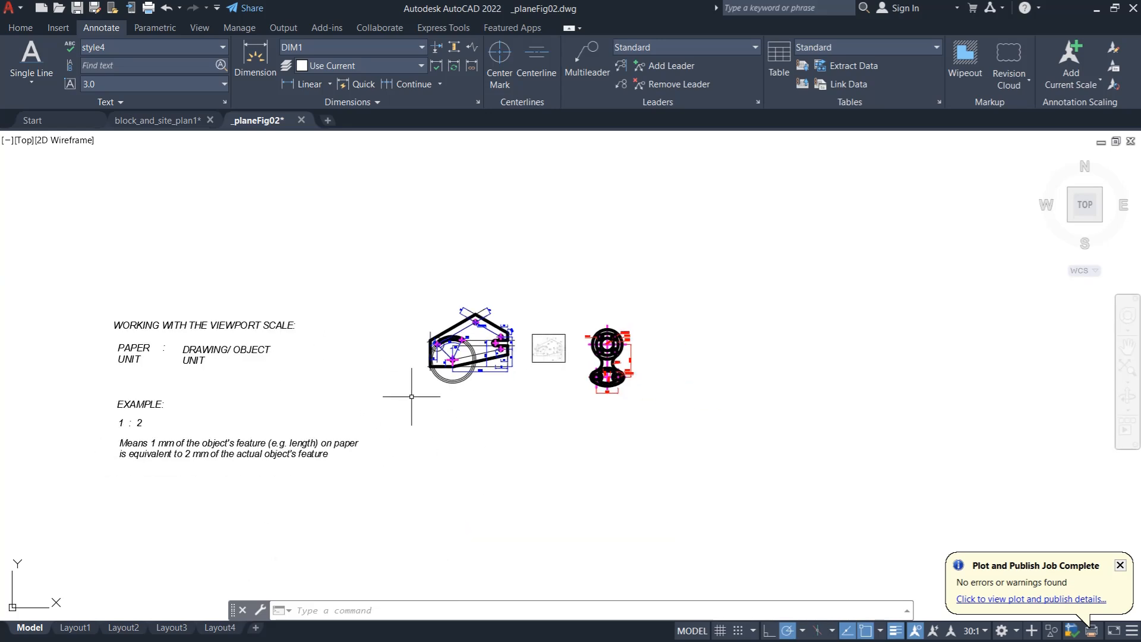